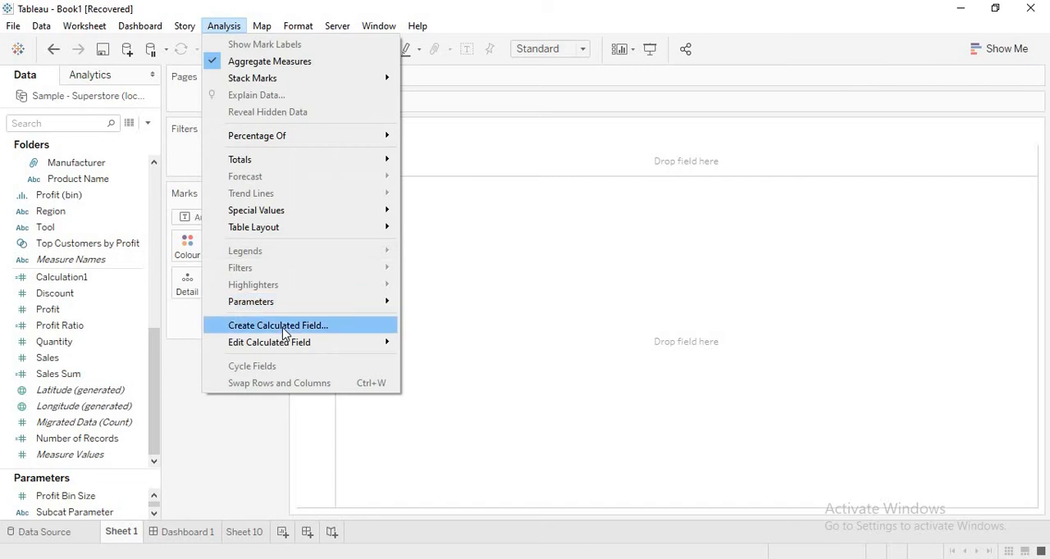
- Create a new calculated field, shrink its editor and expand the function reference
left_click(278, 326)
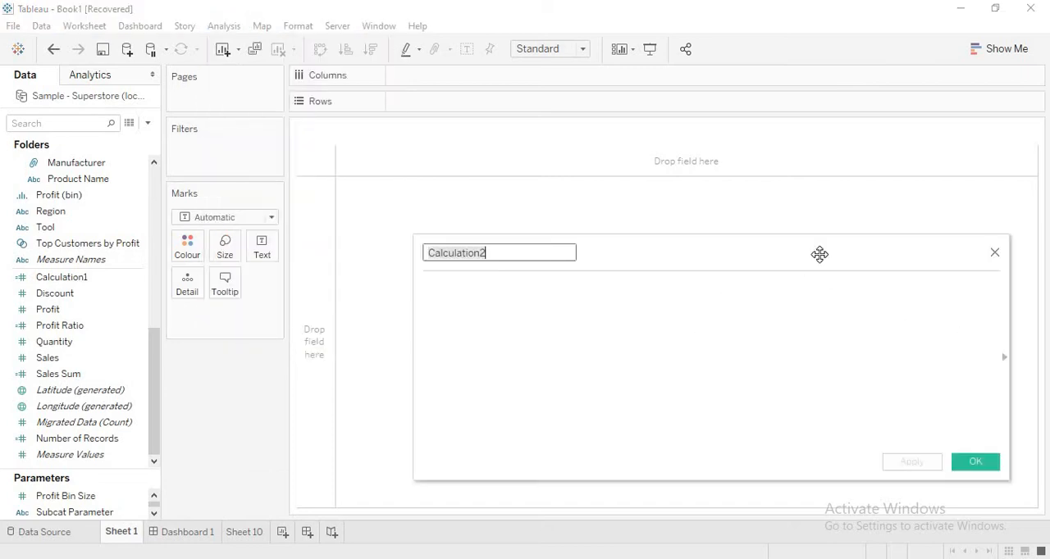
left_click_drag(818, 252, 523, 250)
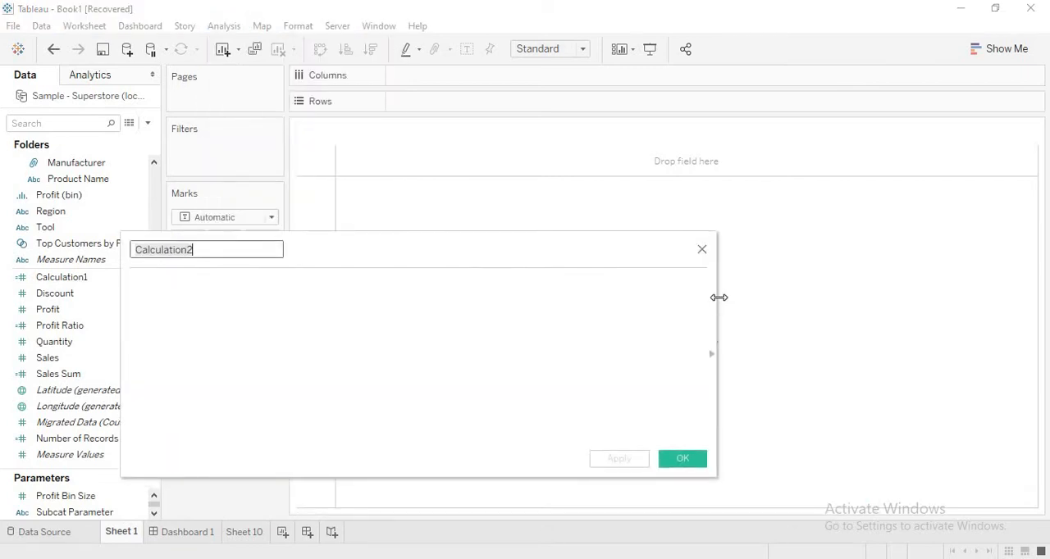
left_click_drag(720, 297, 614, 298)
left_click(610, 359)
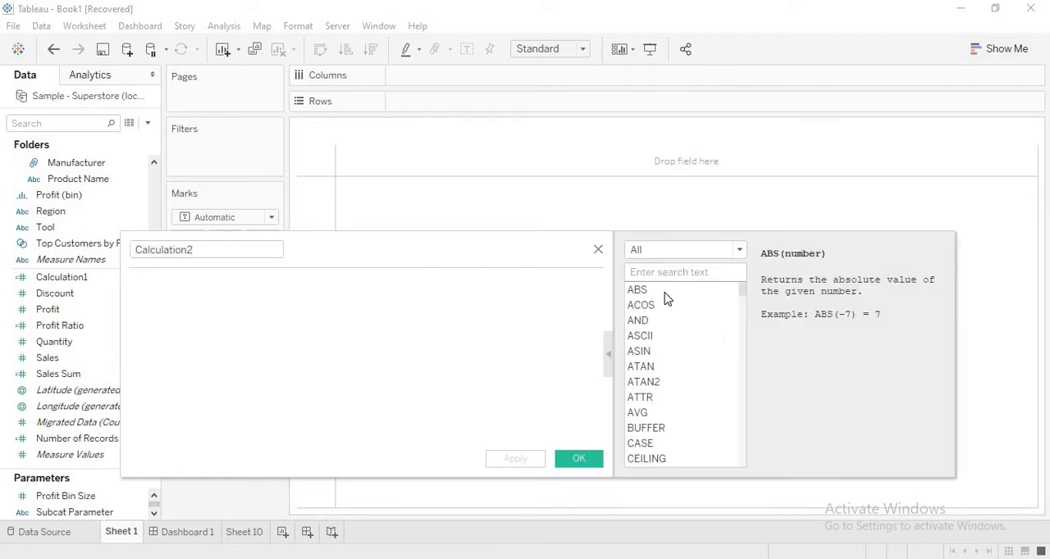
- Filter the function reference to Logical functions and view the syntax of IF
left_click(742, 251)
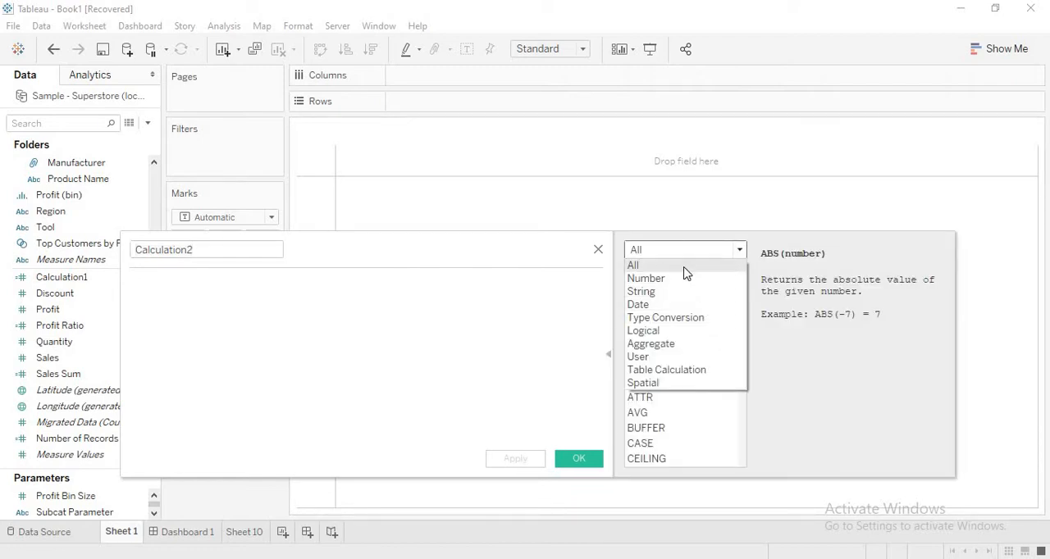
left_click(672, 330)
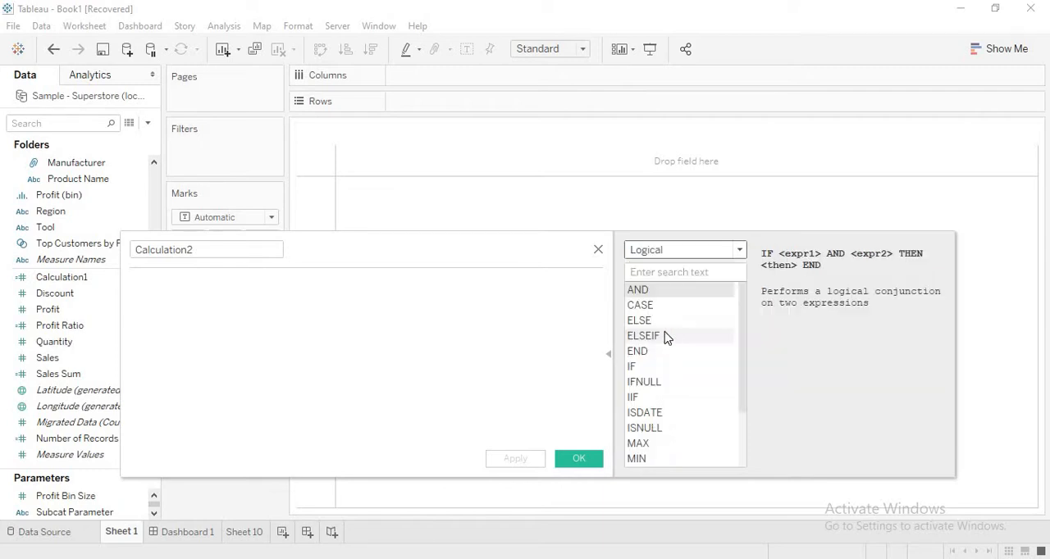
left_click(635, 367)
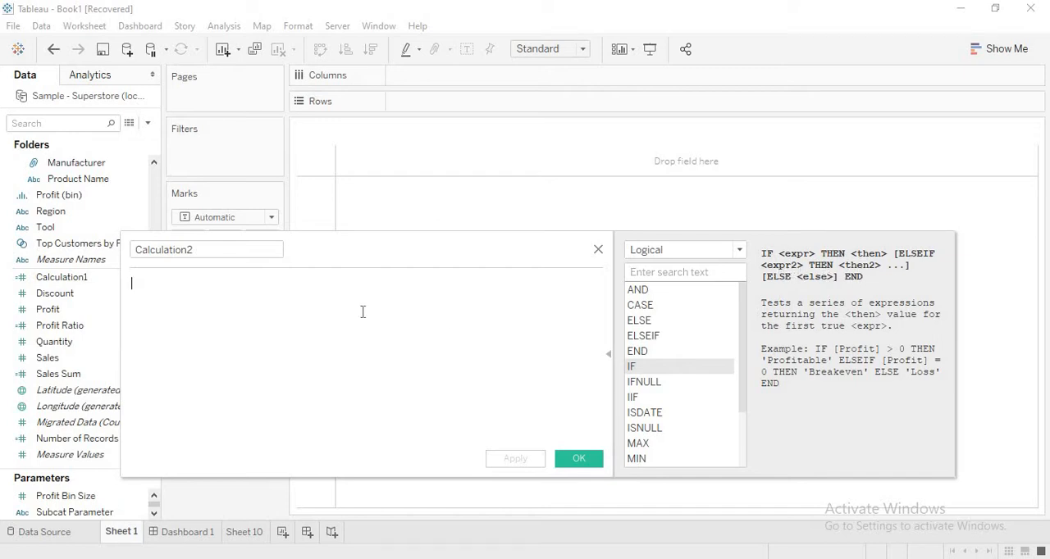
- Begin the calculation formula with the line IF TRUE THEN 1
left_click_drag(432, 259, 550, 296)
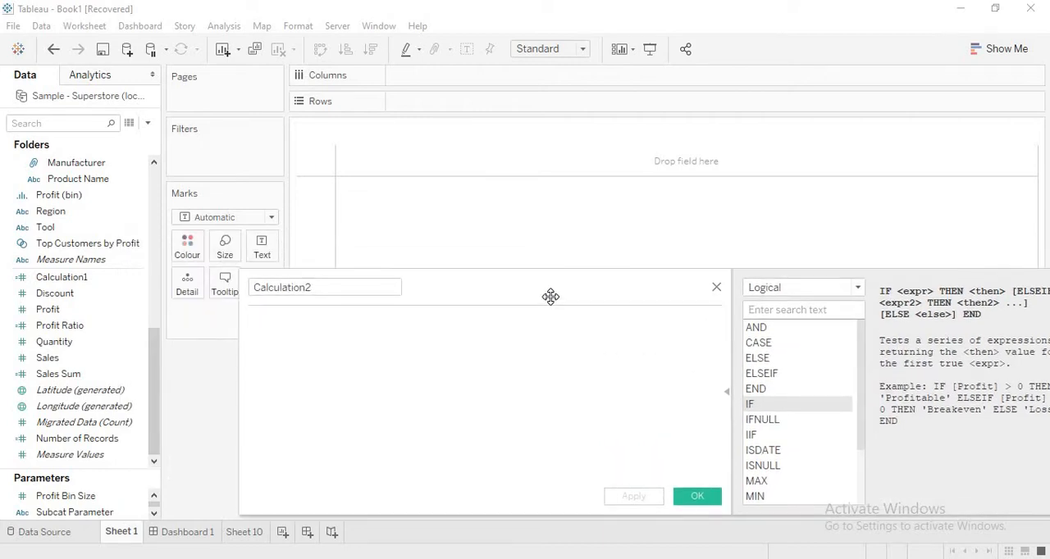
type("IF ")
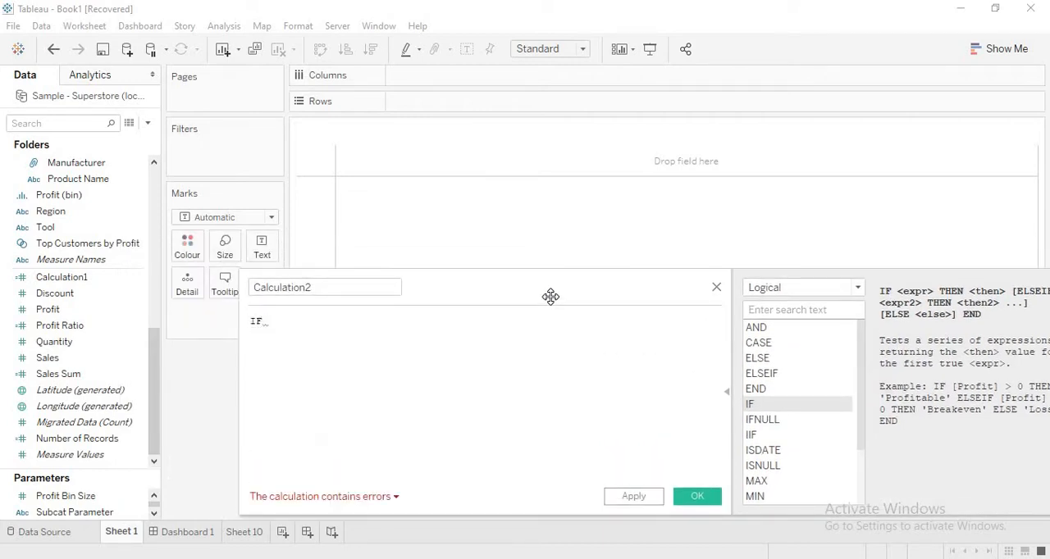
type("TRUE")
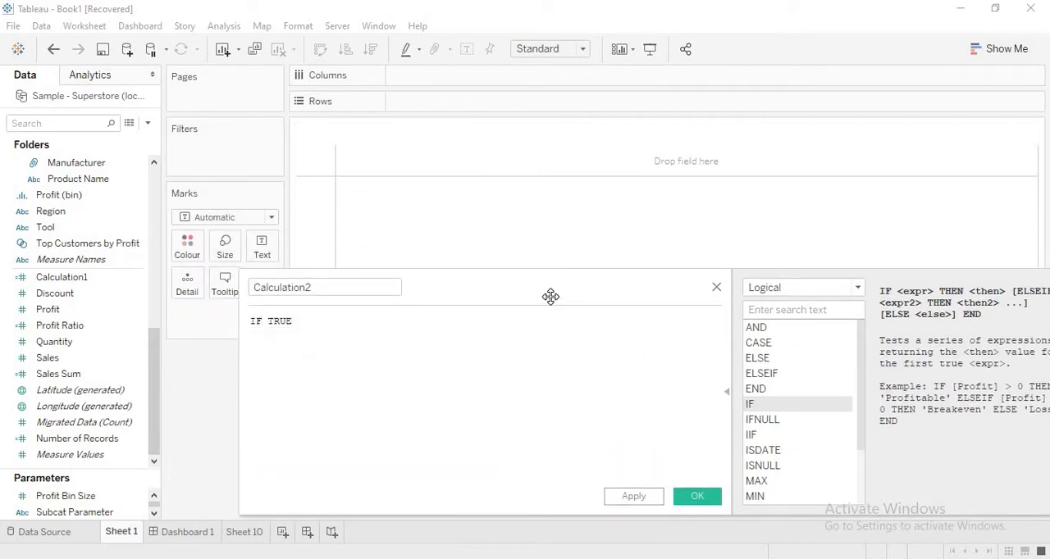
type(" THEN ")
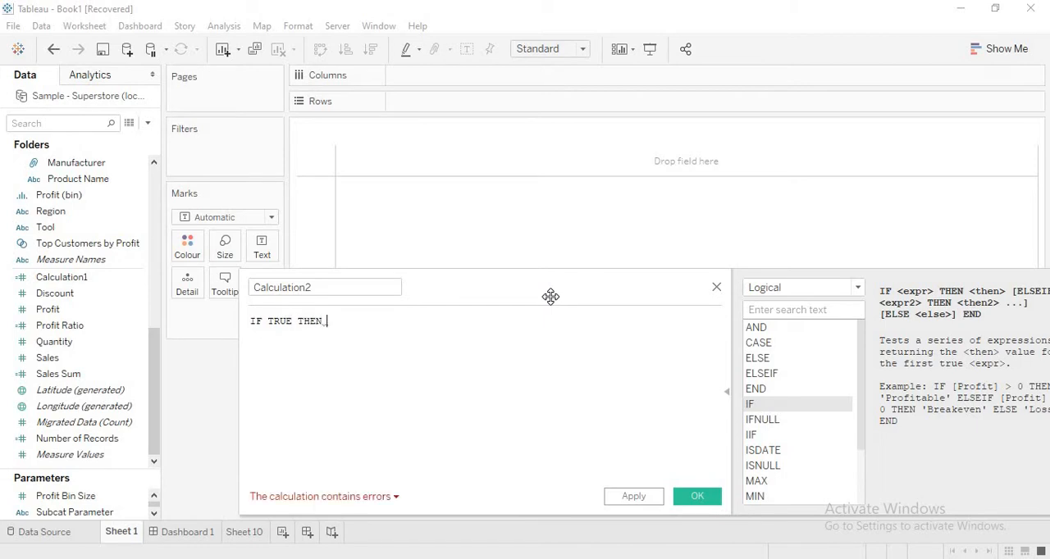
type("1")
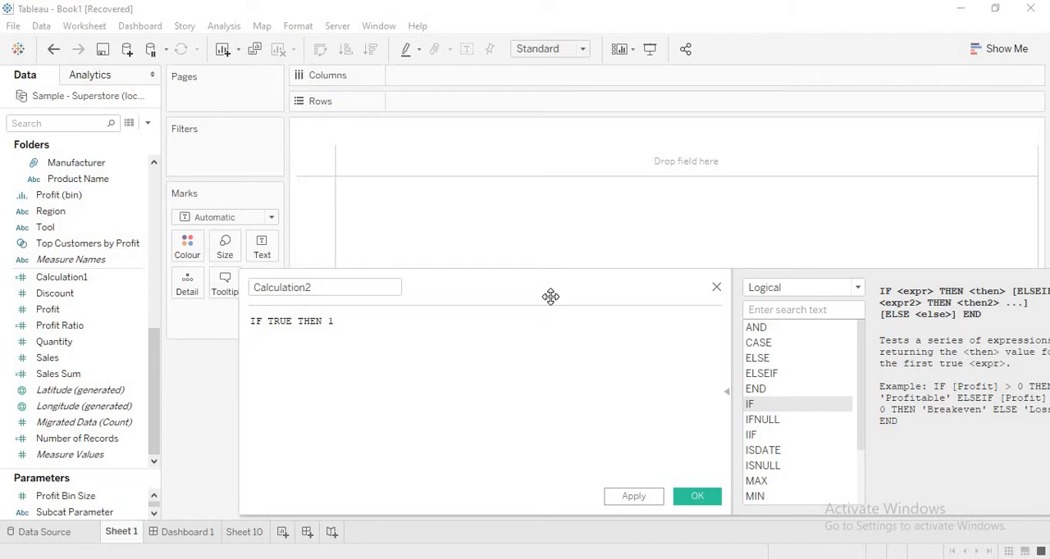
- Add a second formula line reading ELSEIF FALSE THEN 2
key("Return")
type("Else")
key("Down")
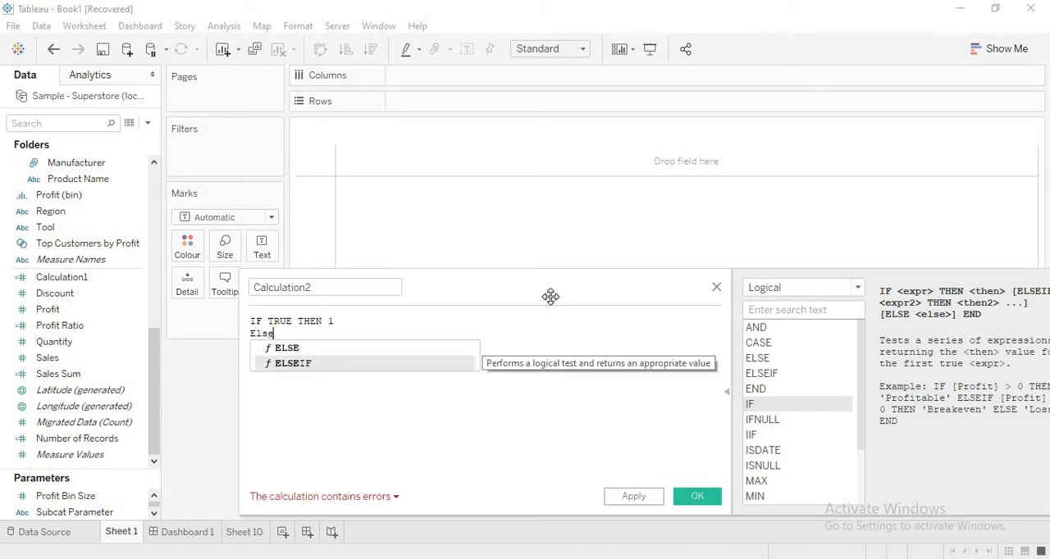
key("Return")
type("FA")
key("Return")
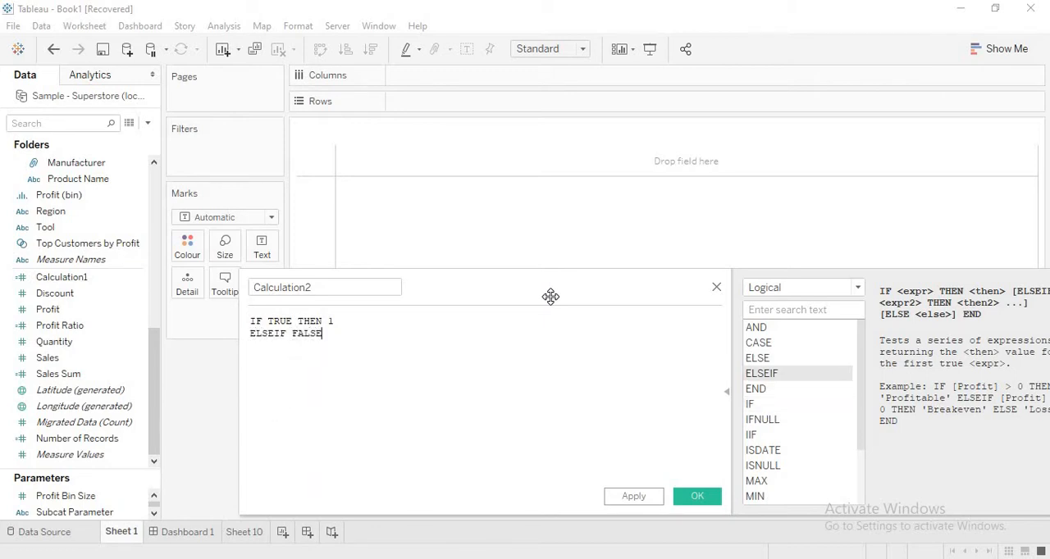
type("TH")
type("EN")
type(" 2 ")
type("Else ")
type("0")
- Complete the formula with the lines Else 0 and END
key("Return")
type("END")
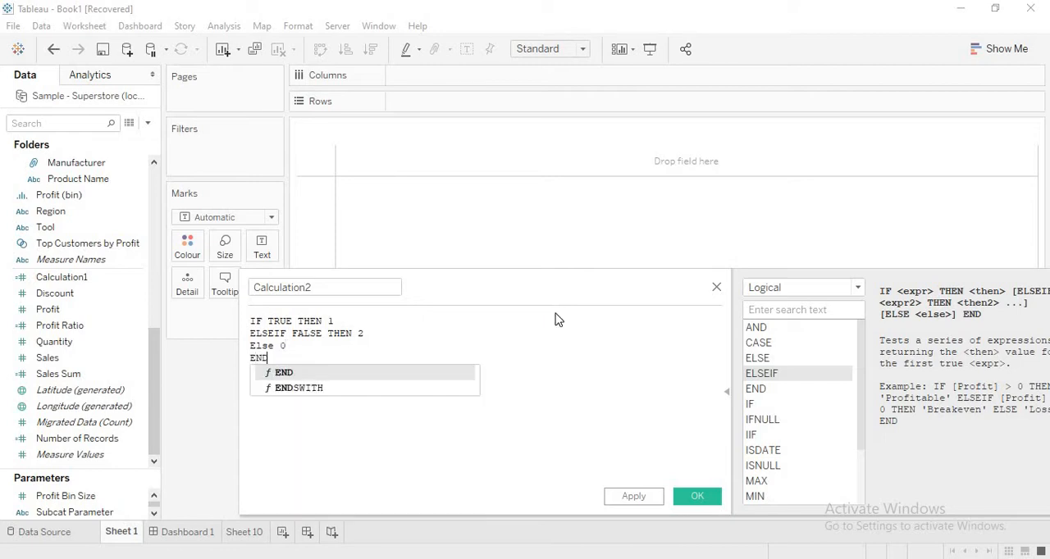
left_click(559, 370)
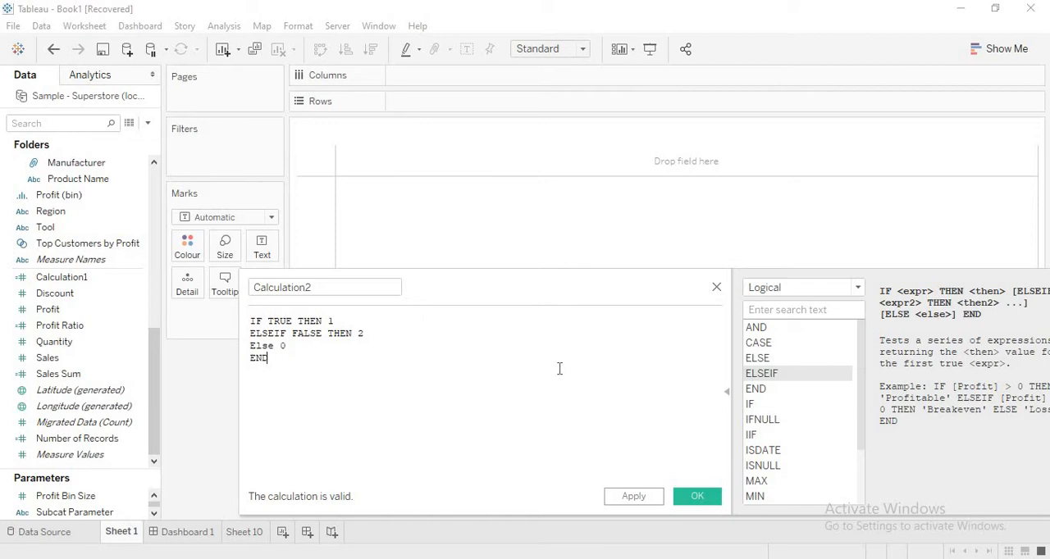
- Enlarge the formula text and replace the TRUE condition in the IF line with the Category field
scroll(560, 369, "up", 5, "ctrl")
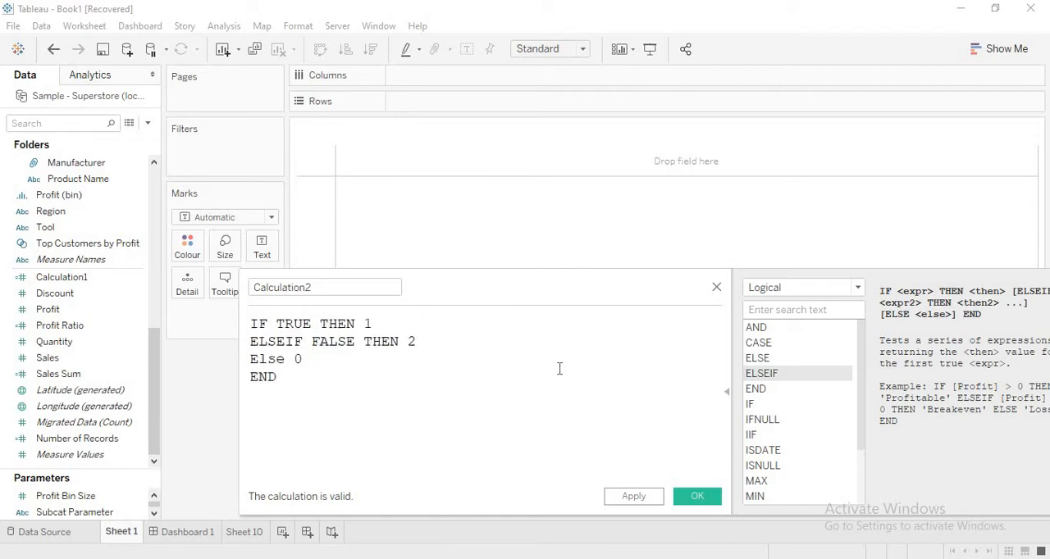
left_click_drag(481, 287, 554, 127)
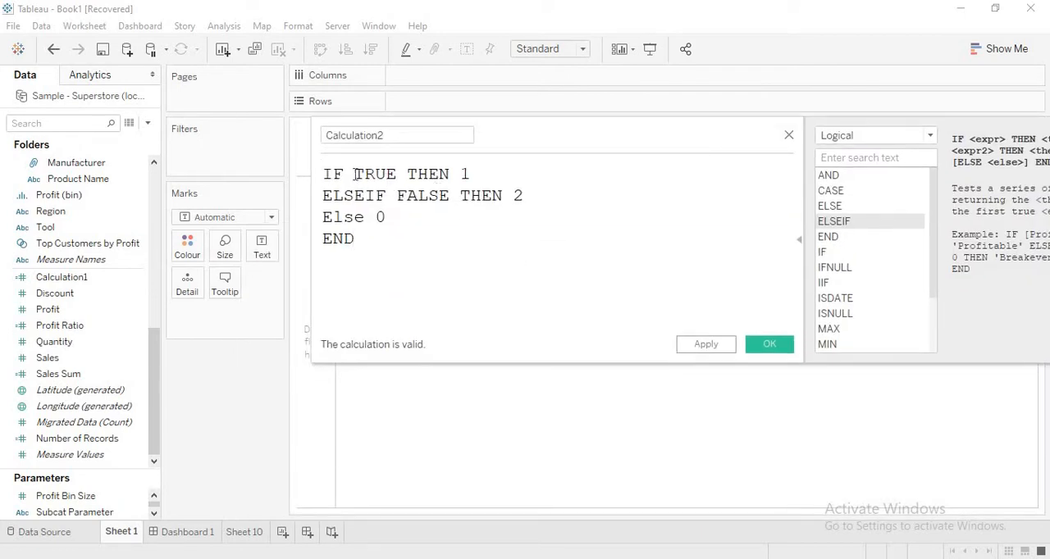
left_click_drag(354, 174, 400, 175)
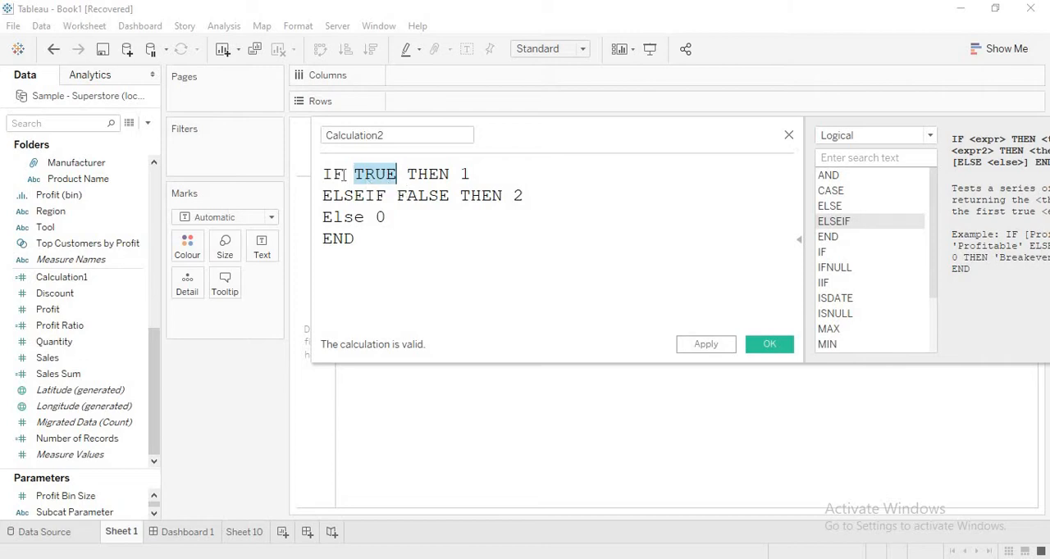
left_click(398, 175)
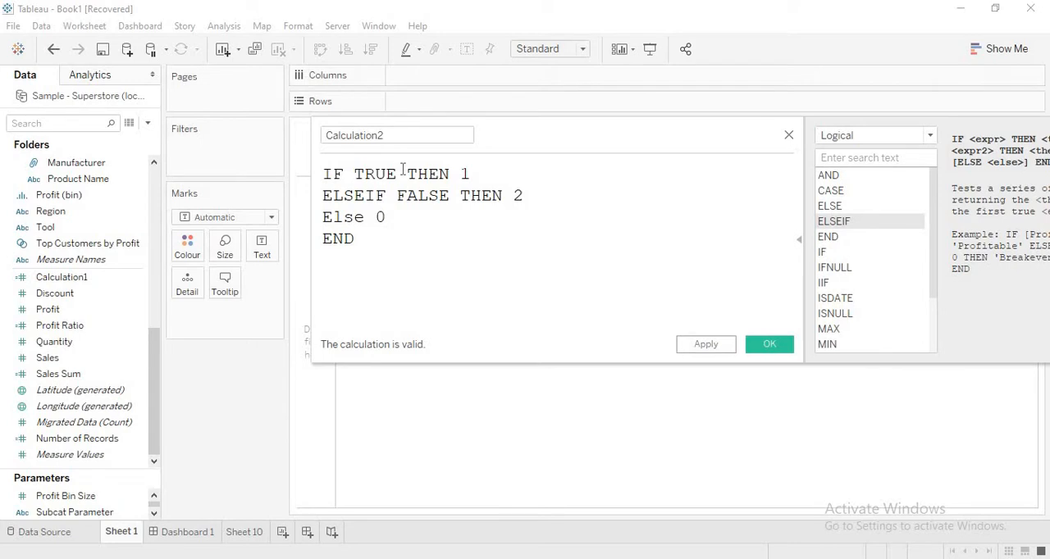
key("BackSpace")
key("BackSpace")
key("BackSpace")
key("BackSpace")
type("Cate")
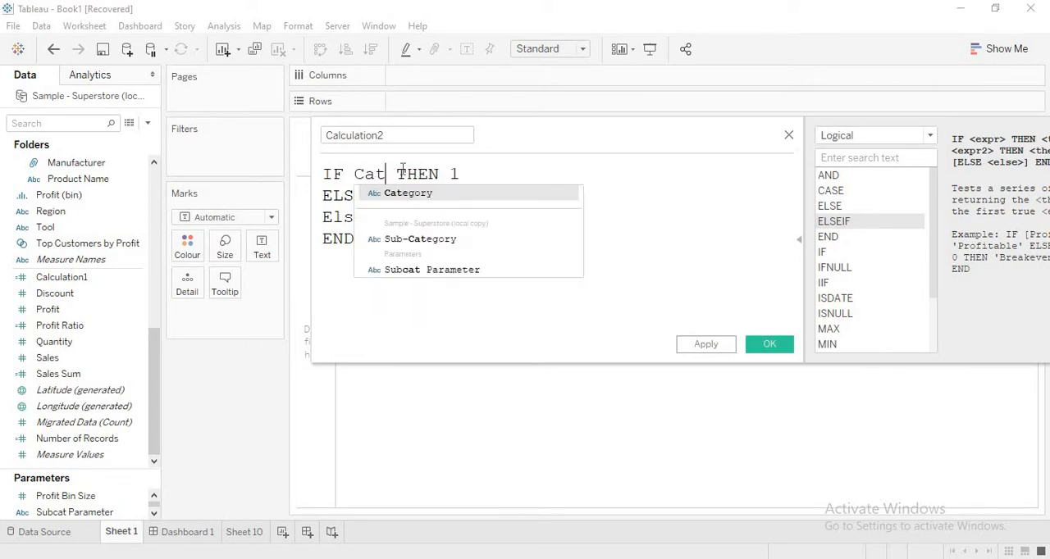
key("Return")
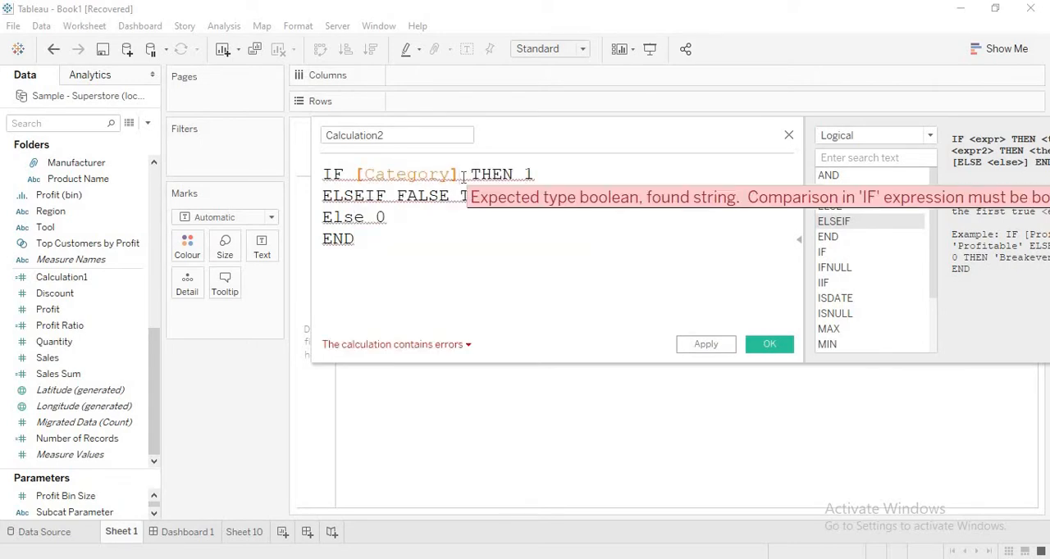
- Check the formula's error details and extend the IF condition to compare [Category] with the text Furniture using an equals sign
left_click_drag(460, 175, 354, 176)
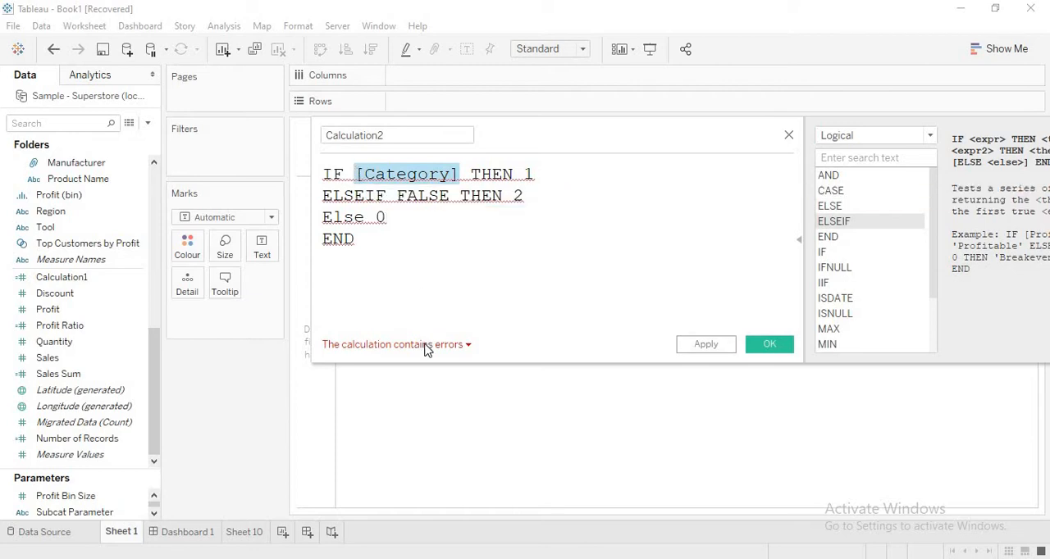
mouse_move(425, 350)
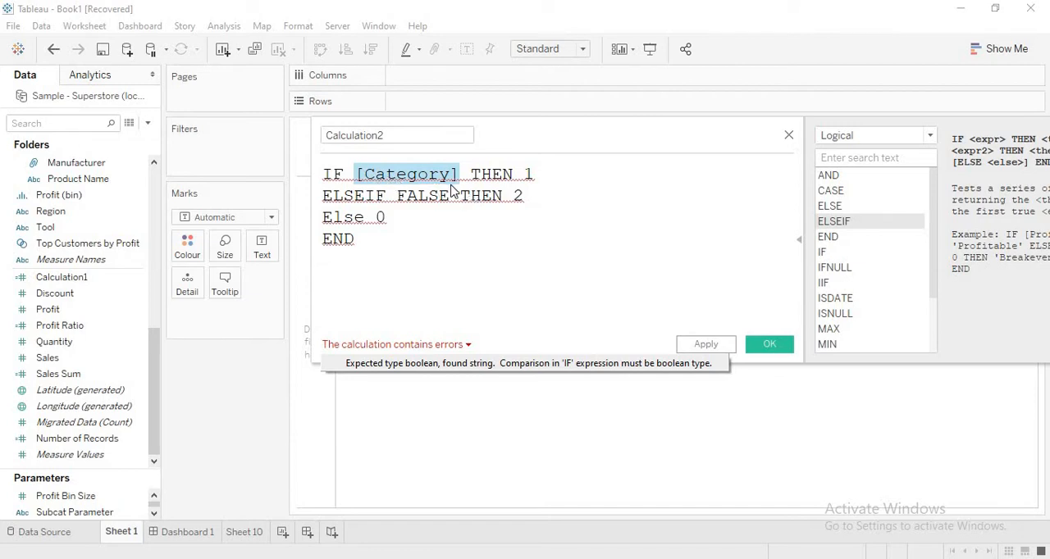
left_click(458, 178)
left_click(458, 178)
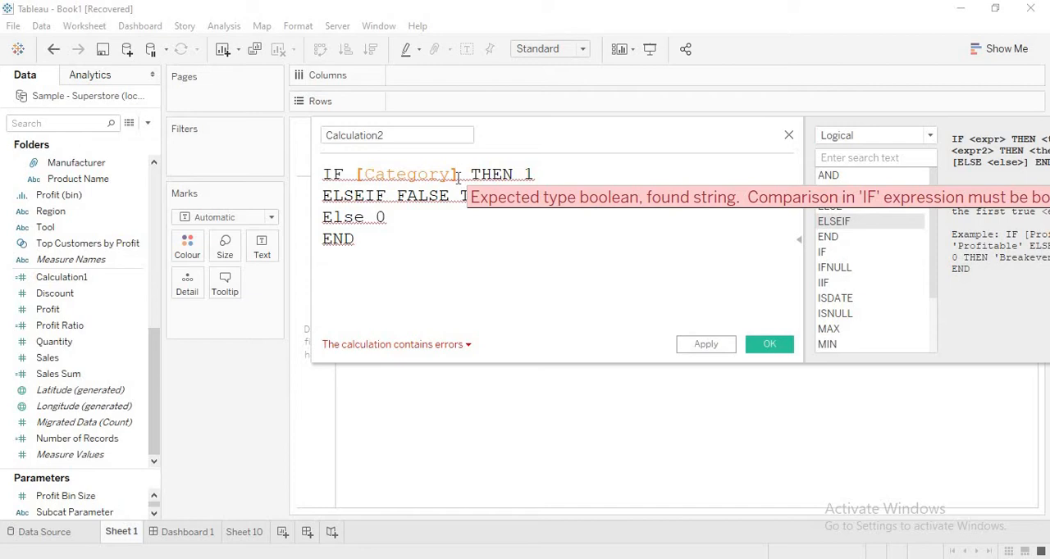
type("=")
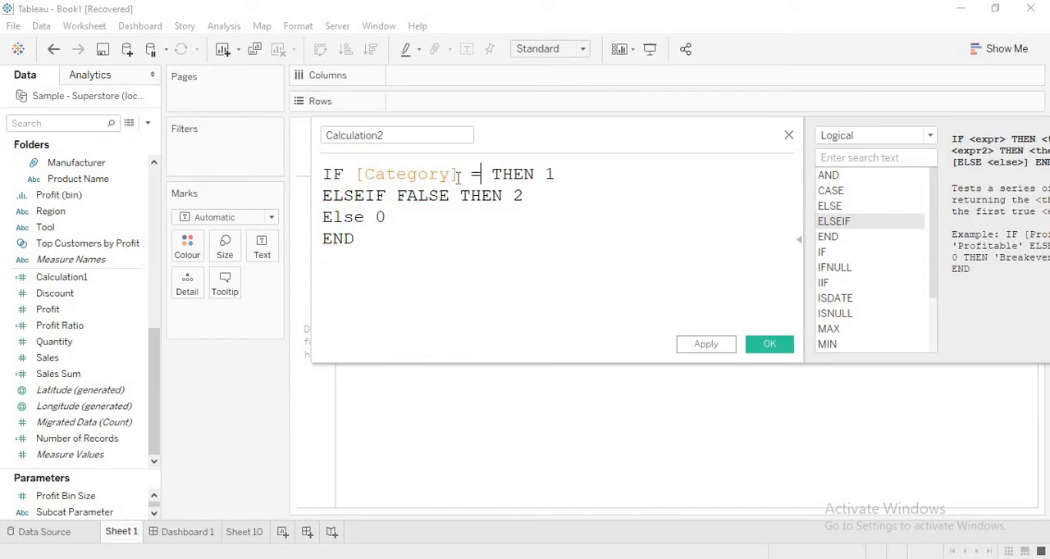
type(" 'FU ")
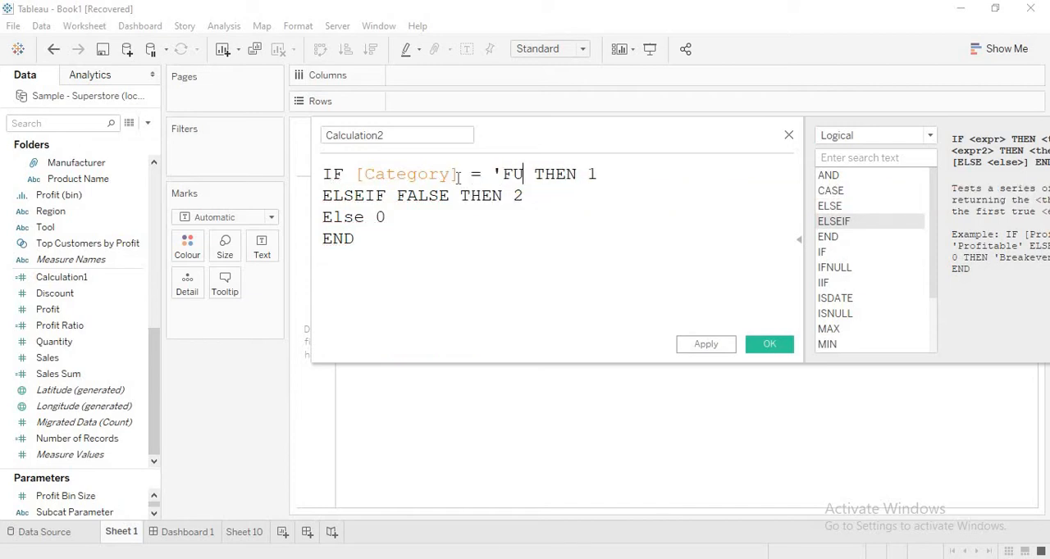
type("RNITUTE")
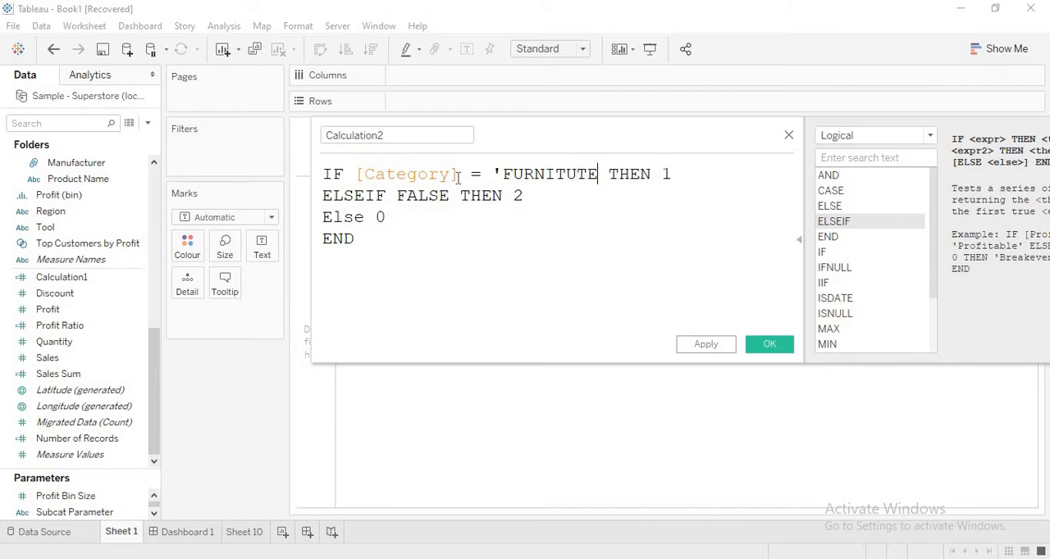
key("BackSpace")
key("BackSpace")
key("BackSpace")
key("BackSpace")
key("BackSpace")
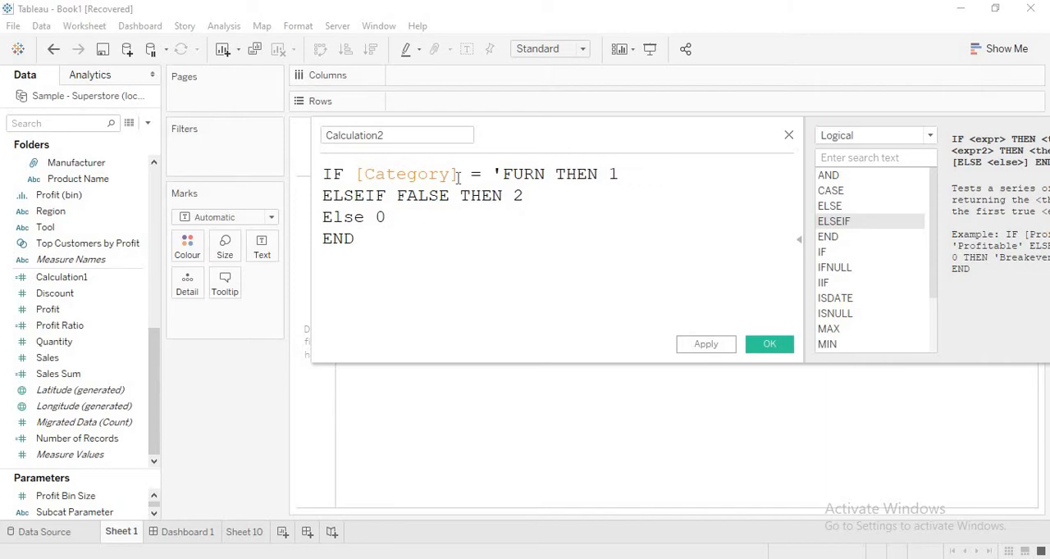
type("ITU")
key("BackSpace")
key("BackSpace")
key("BackSpace")
key("BackSpace")
key("BackSpace")
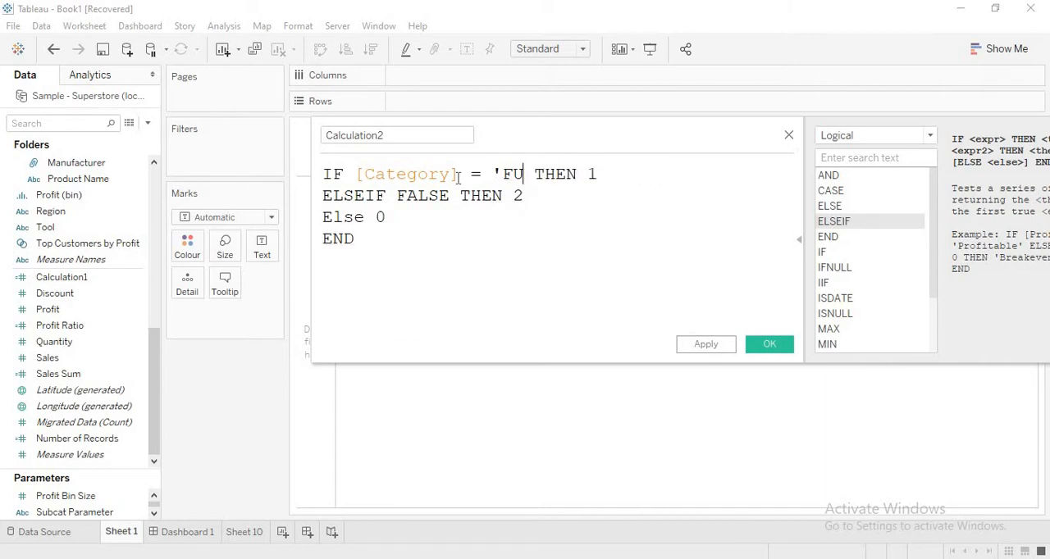
key("BackSpace")
type("urnitur")
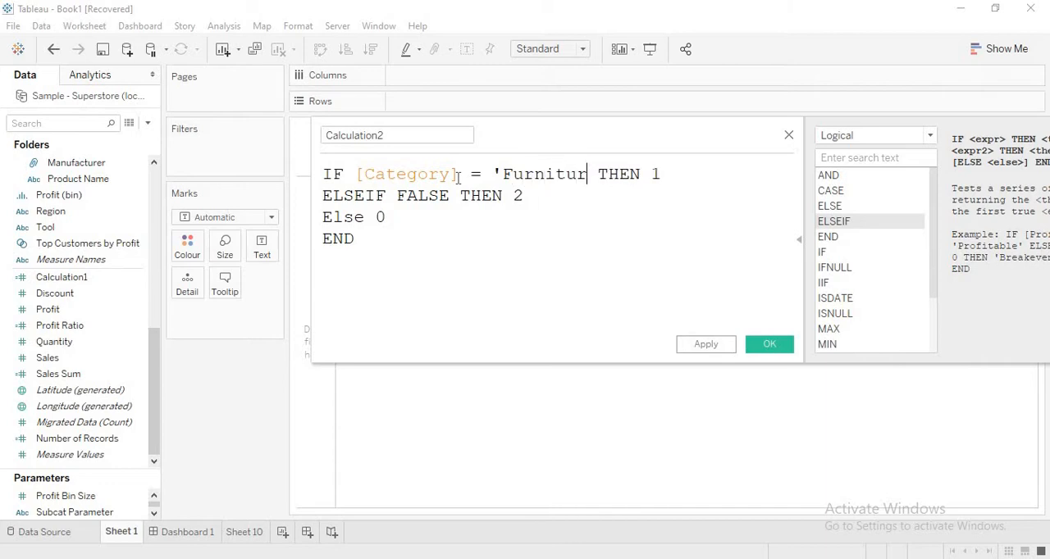
type("e")
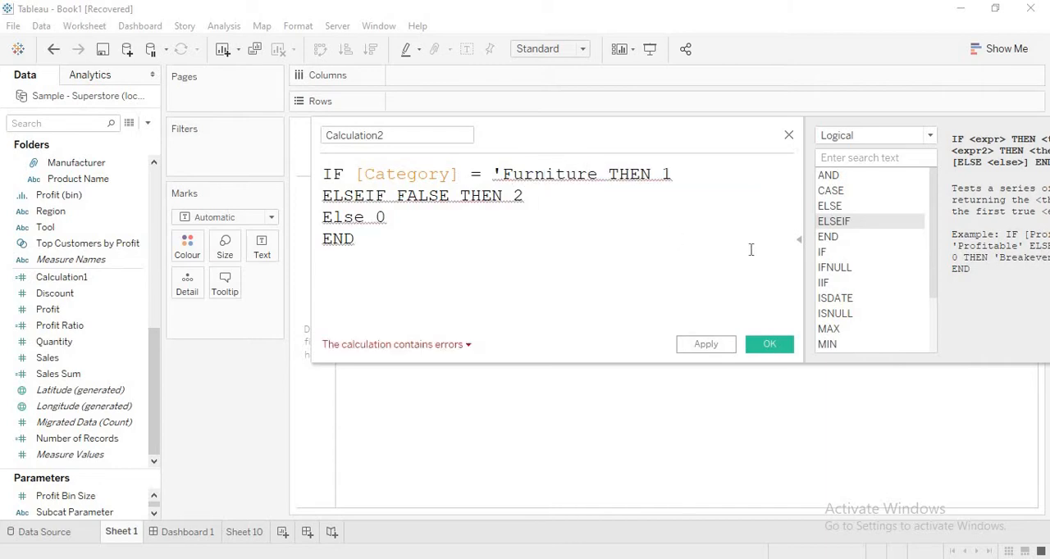
- Make the IF line return [Sales] instead of 1 and close the quotation around 'Furniture'
left_click(694, 174)
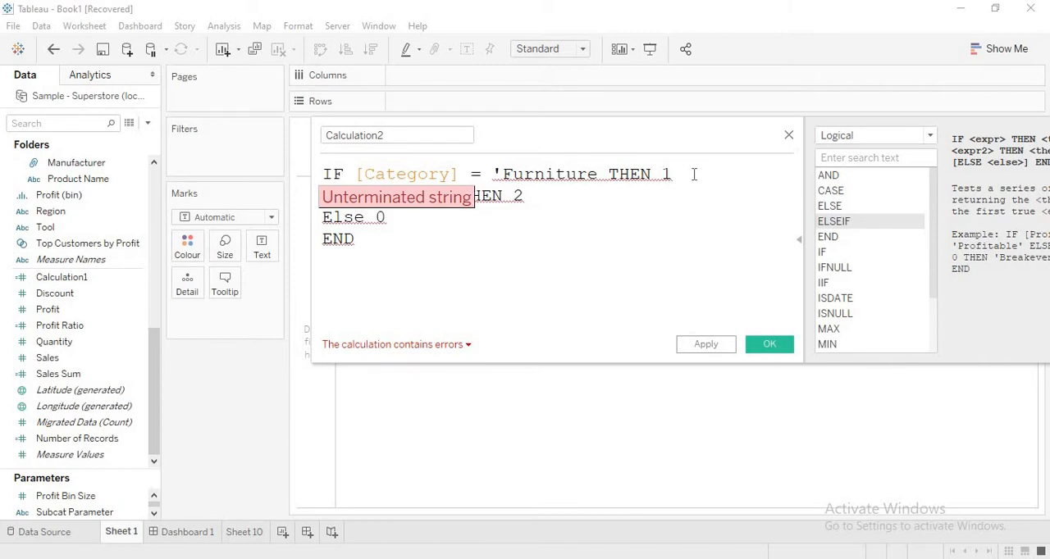
key("BackSpace")
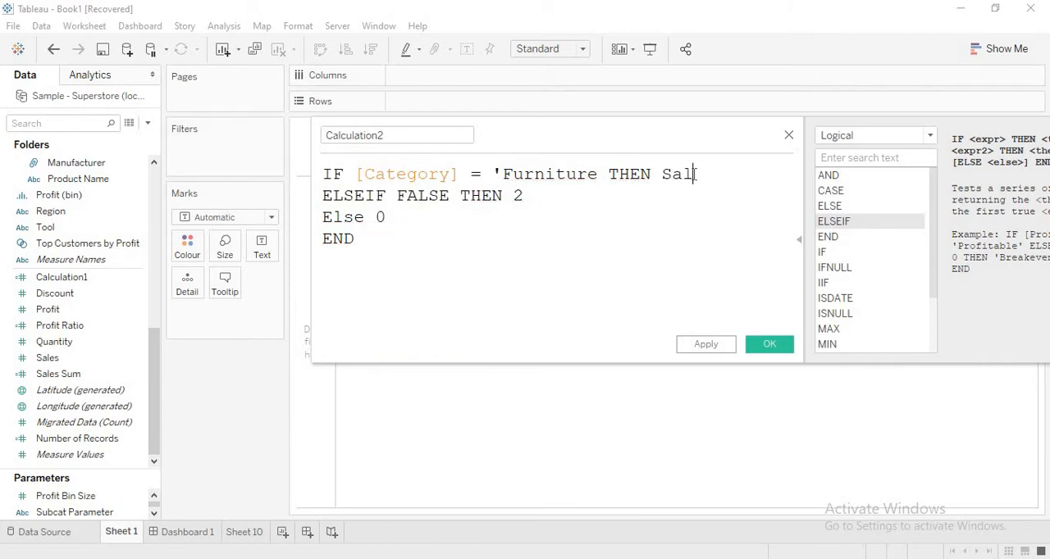
left_click(599, 173)
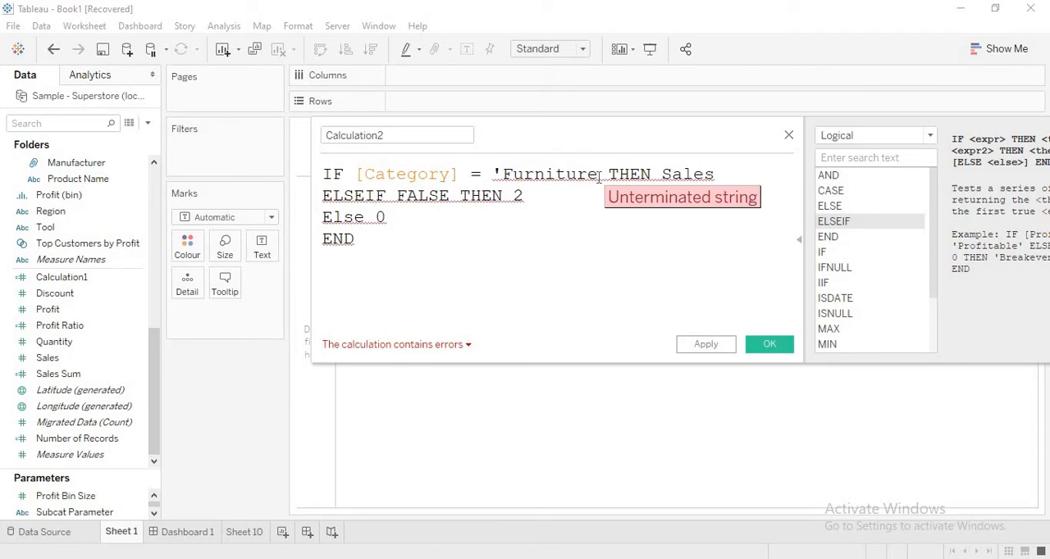
type("'")
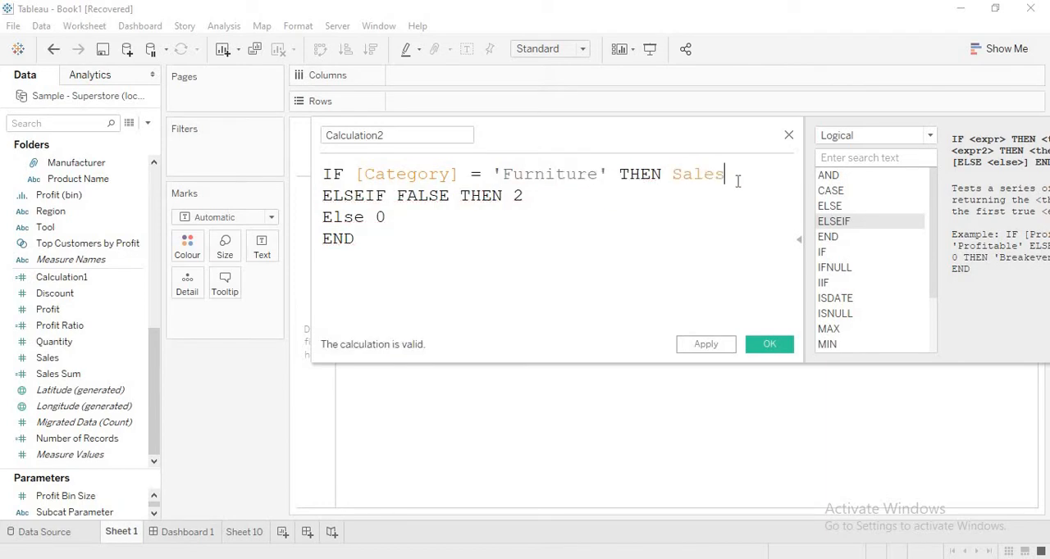
key("BackSpace")
key("Return")
- Replace the FALSE condition in the ELSEIF line with [Category] = 'Technology'
left_click(451, 195)
key("BackSpace")
key("BackSpace")
key("BackSpace")
key("BackSpace")
key("BackSpace")
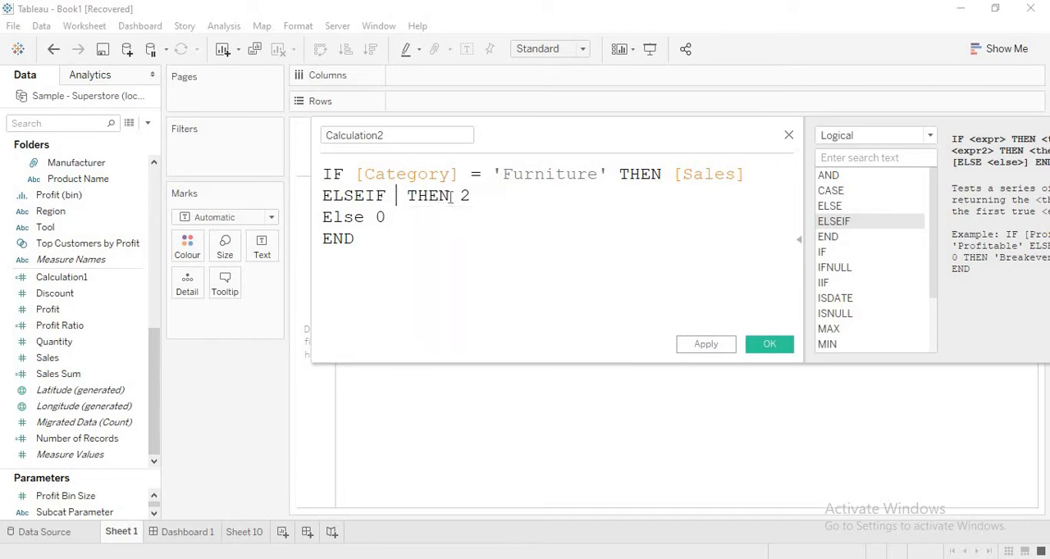
type("Cate")
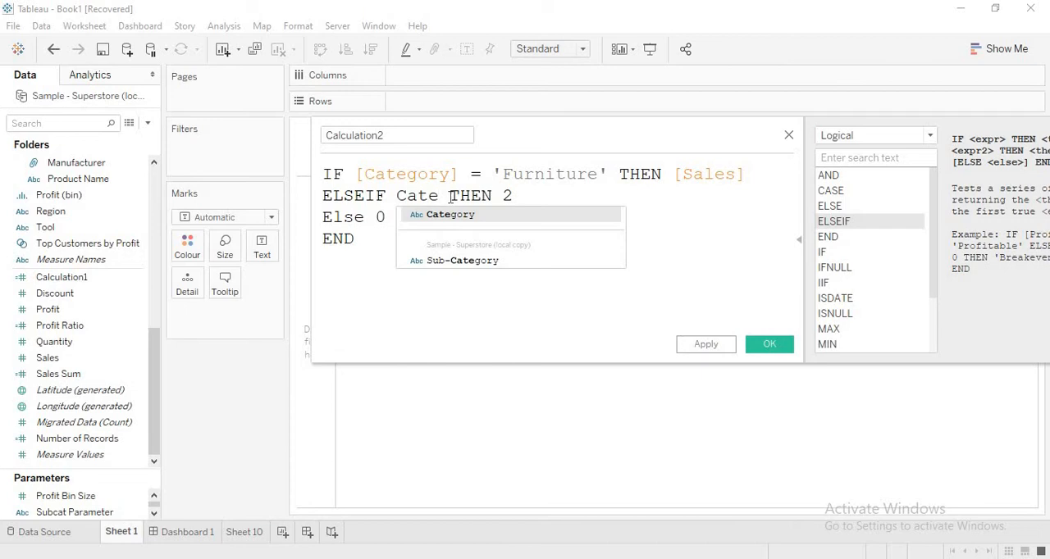
key("Return")
type("= ")
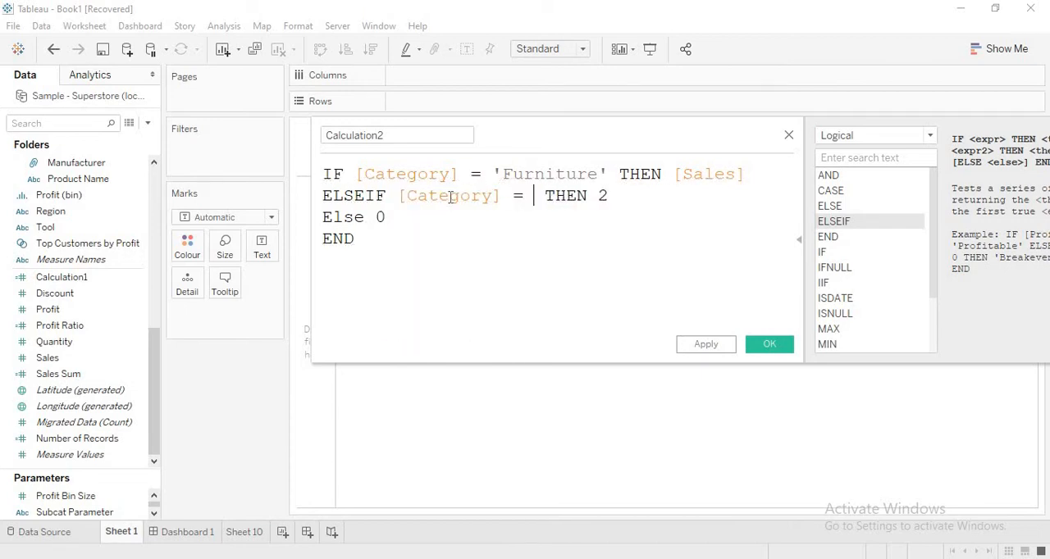
type("'")
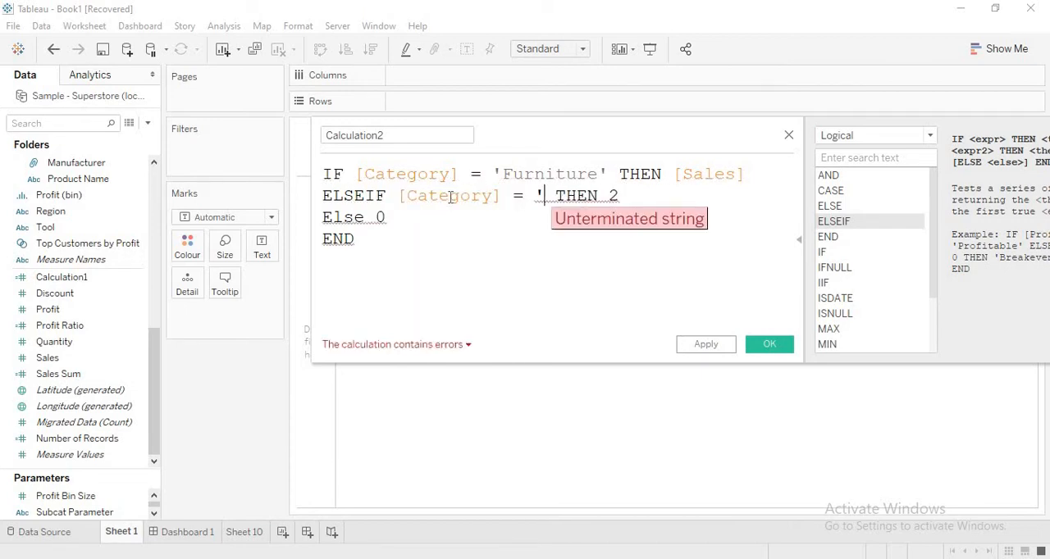
type("Techn")
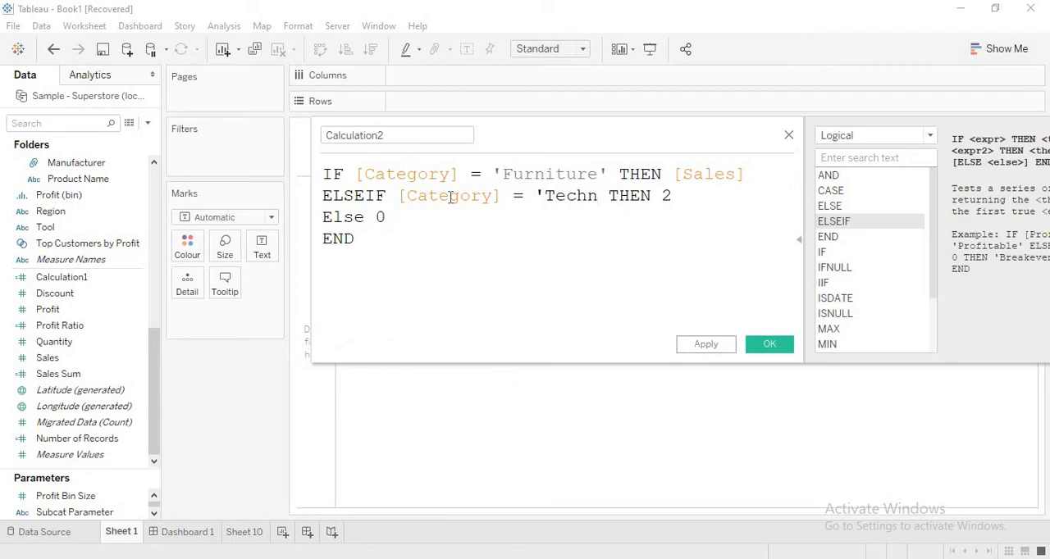
type("ology'")
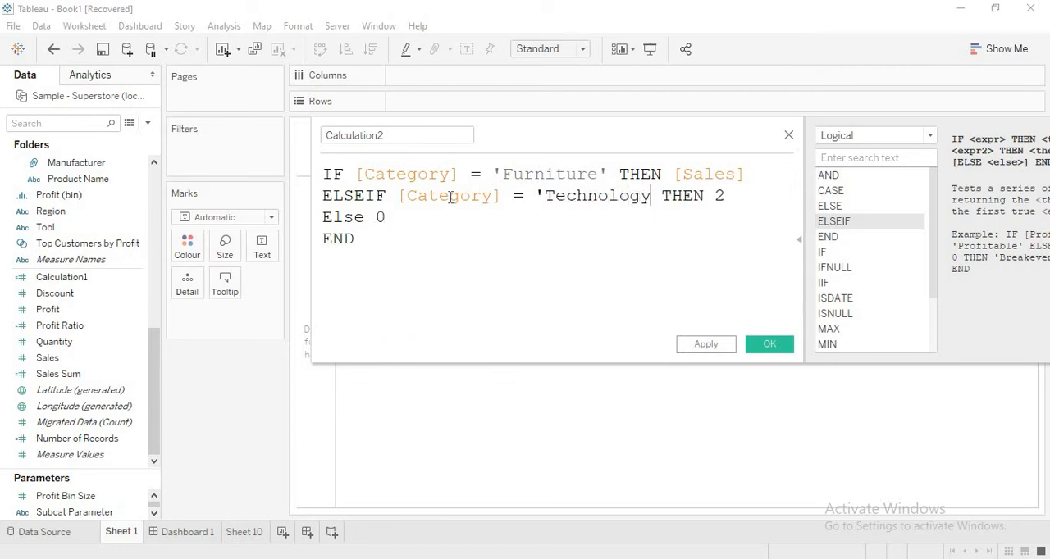
type("'")
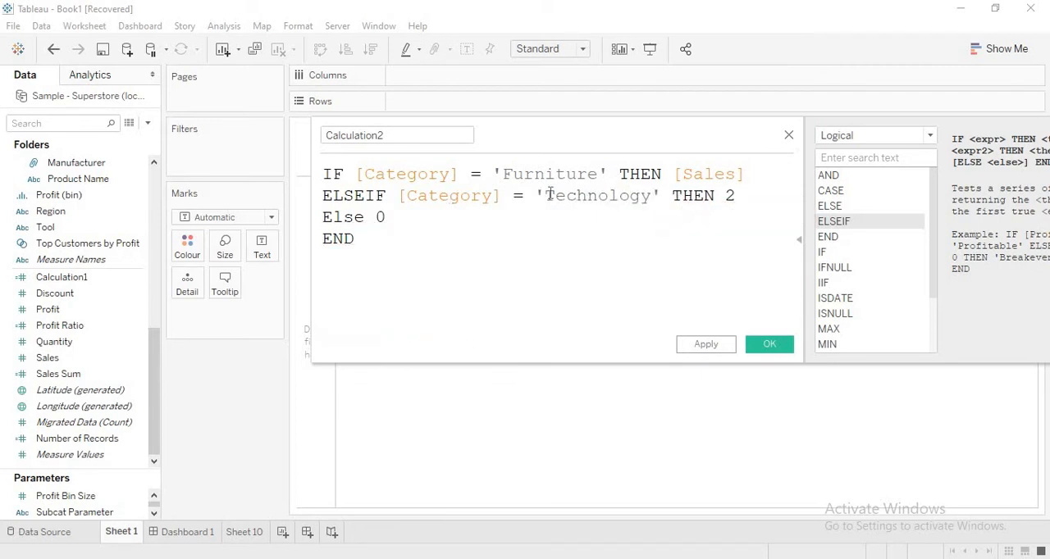
- Collapse the function list, widen the calculation editor and make the ELSEIF line return [Profit] instead of 2
left_click(798, 240)
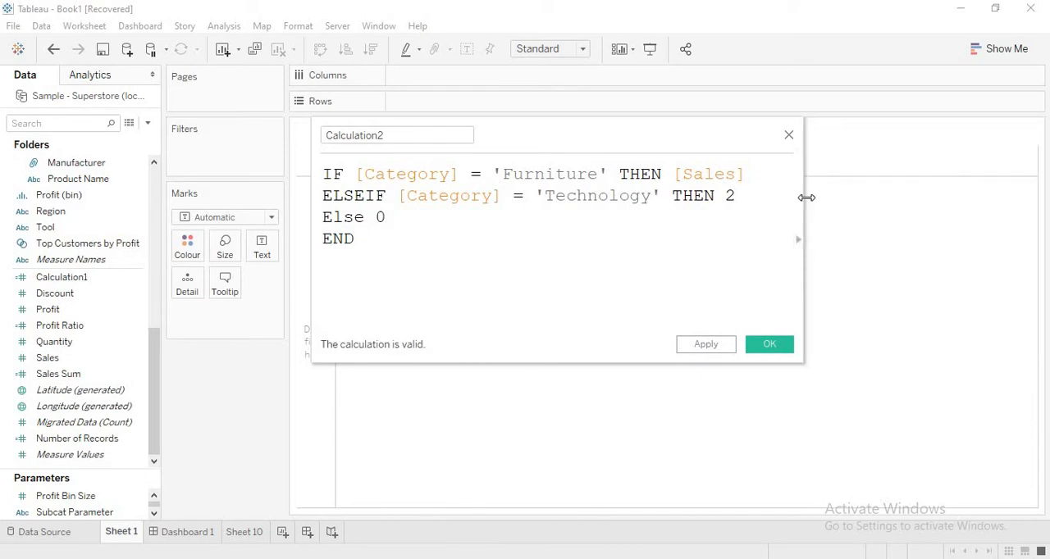
left_click_drag(905, 218, 914, 218)
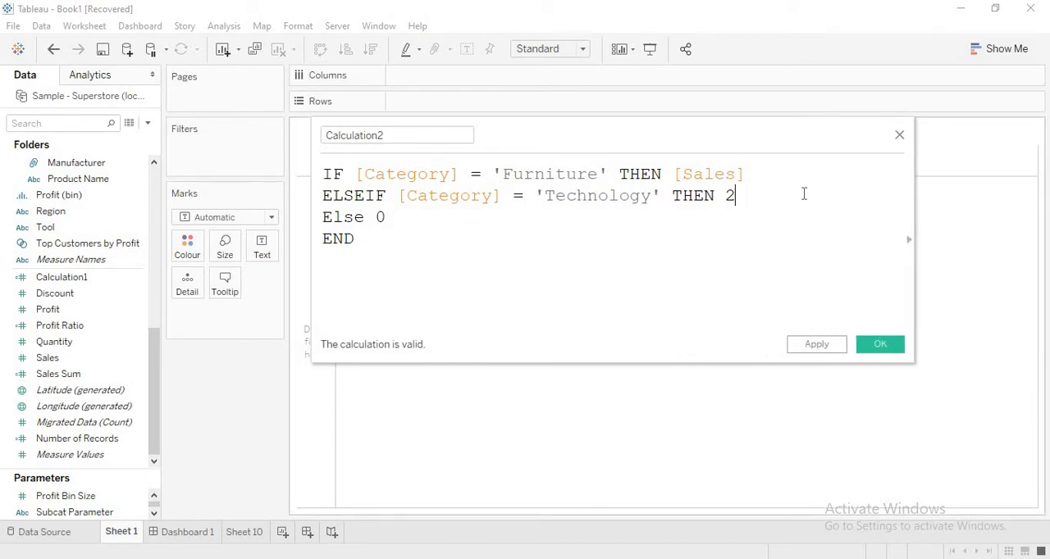
key("BackSpace")
type("Pro")
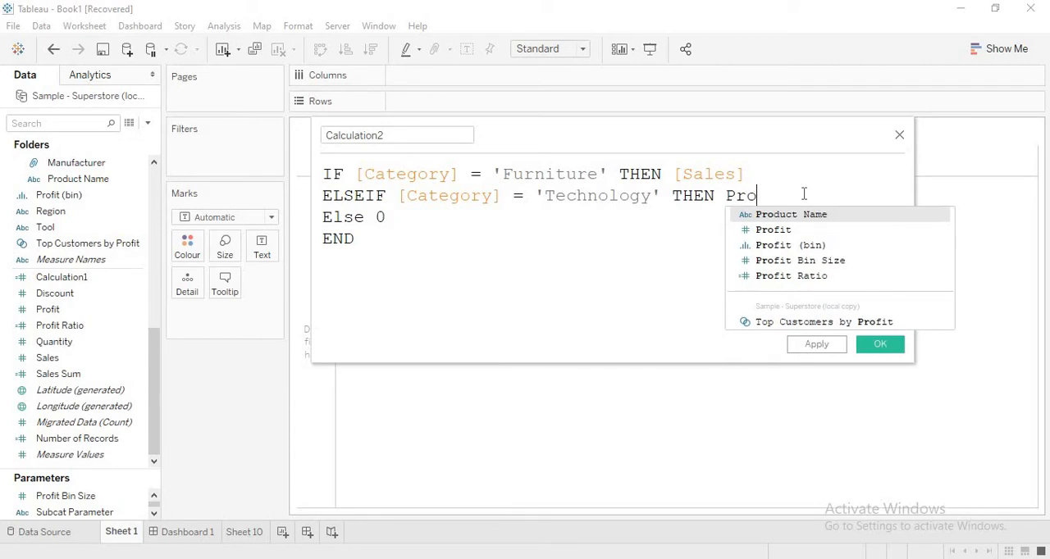
key("Down")
key("Return")
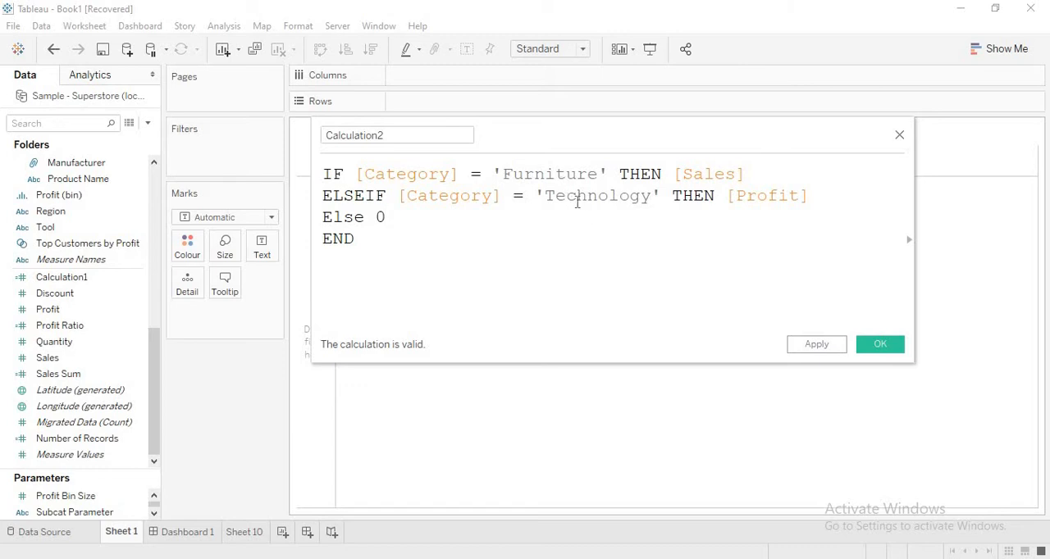
- Make the Else line return the Quantity field instead of 0
key("BackSpace")
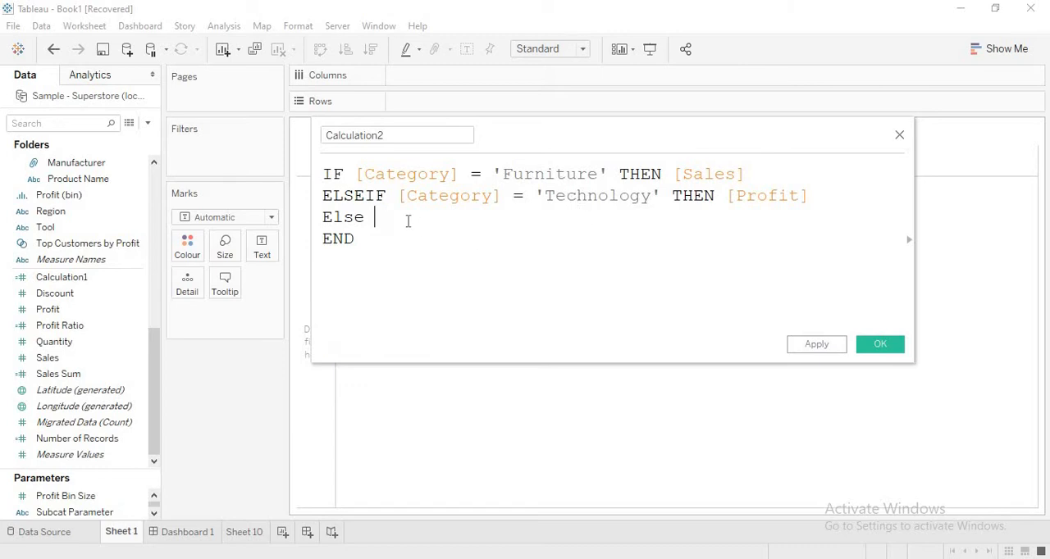
type("Qya")
key("BackSpace")
key("BackSpace")
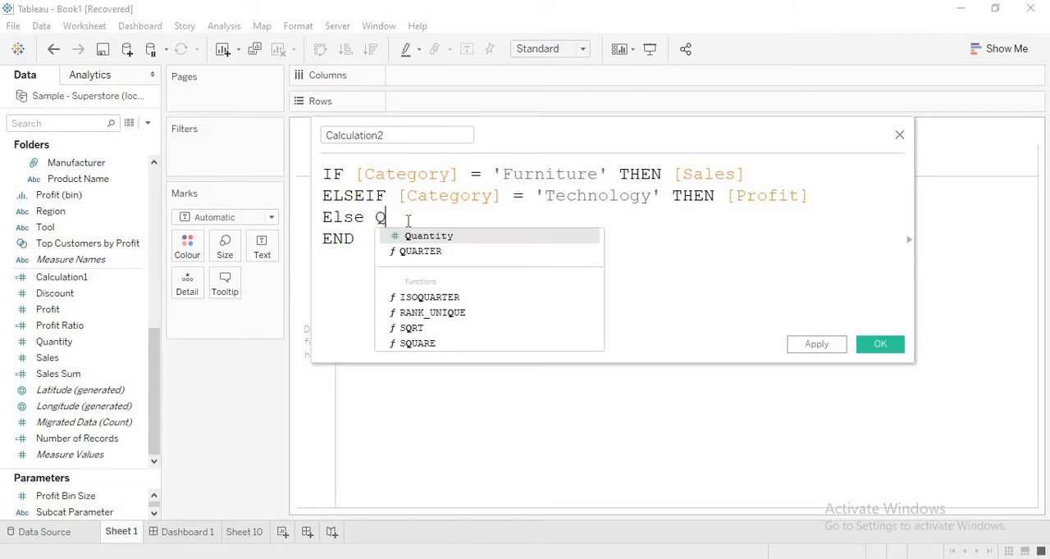
type("ua")
key("Return")
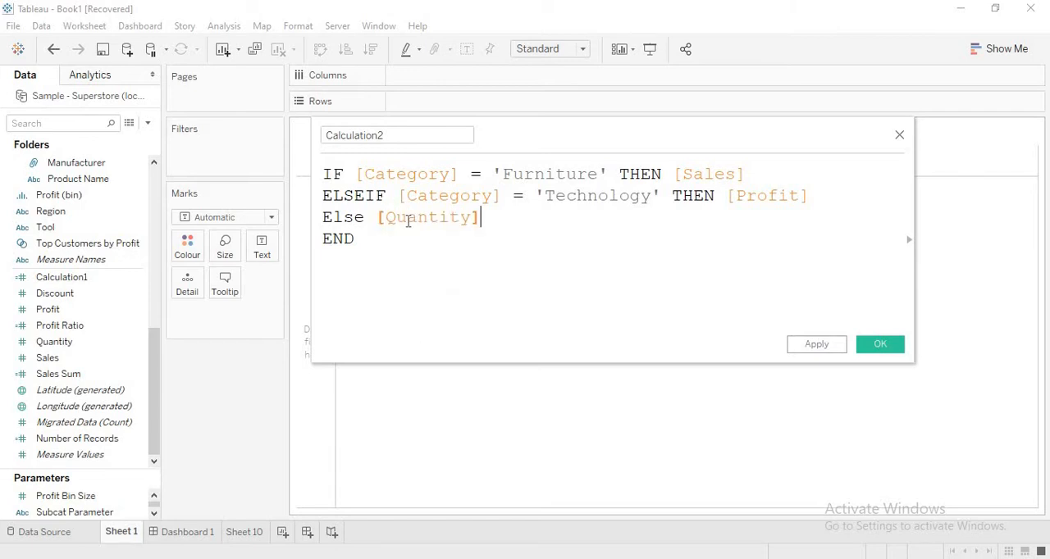
- Name the calculated field Category IF and apply it, keeping the editor open
left_click(394, 136)
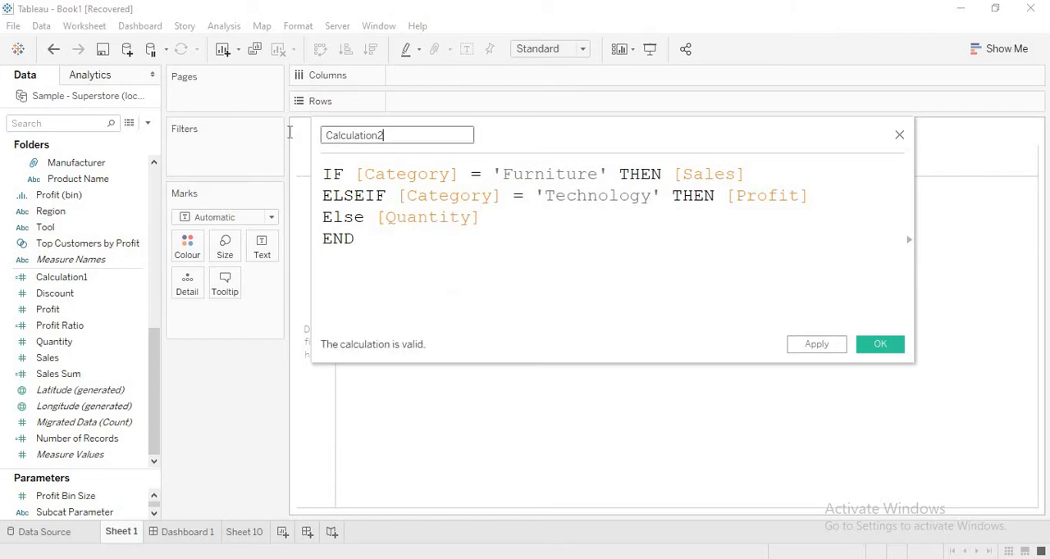
type("Category")
key("BackSpace")
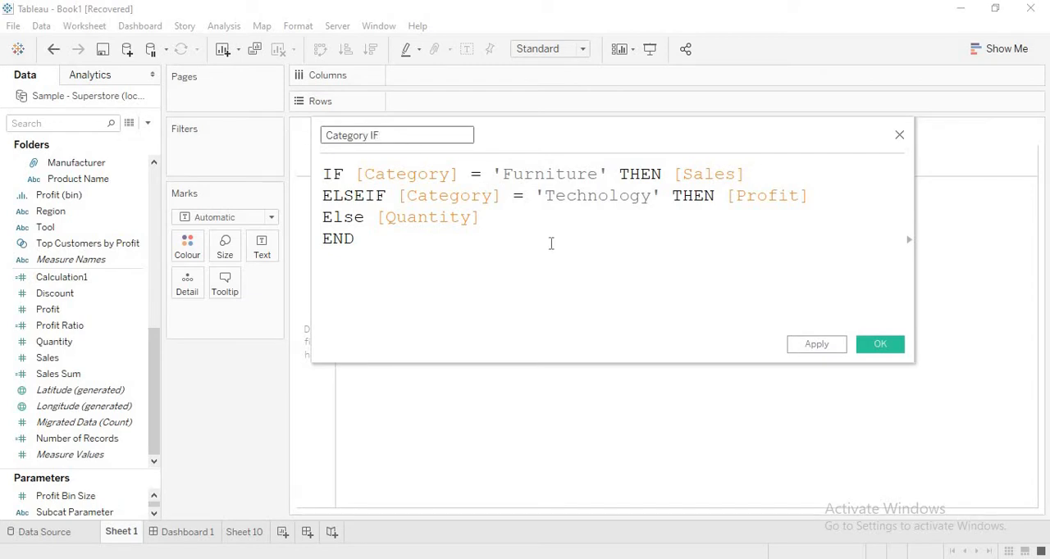
left_click(825, 347)
- Move the editor off the view, put Category on Rows and make the table rows much taller
left_click_drag(686, 145, 881, 255)
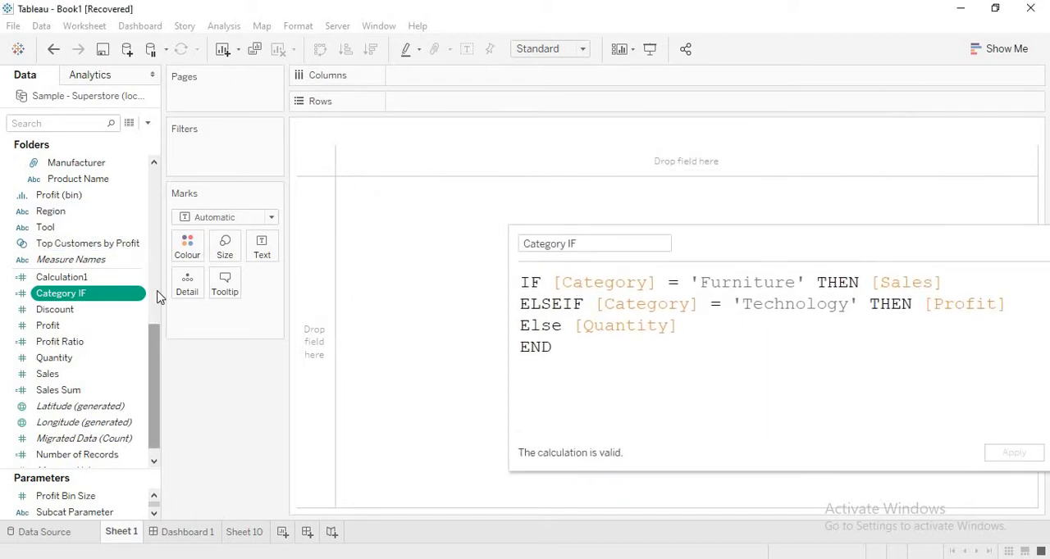
left_click_drag(160, 363, 157, 232)
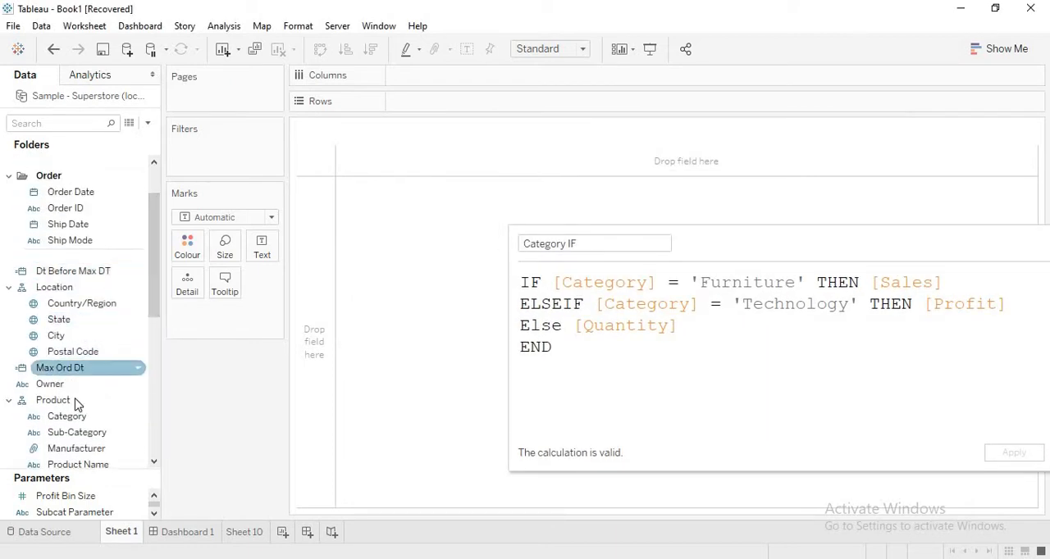
left_click_drag(74, 415, 427, 101)
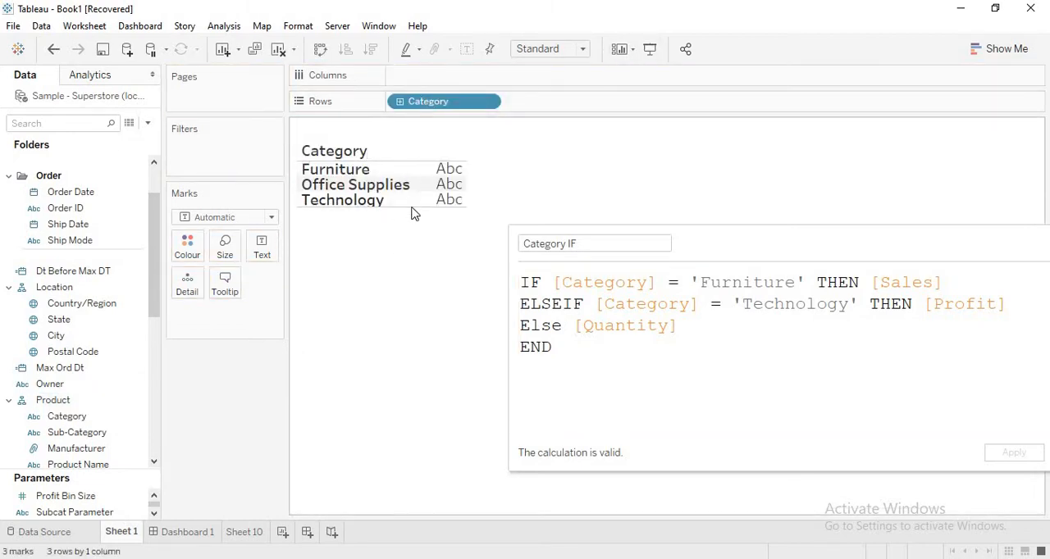
left_click_drag(413, 209, 413, 301)
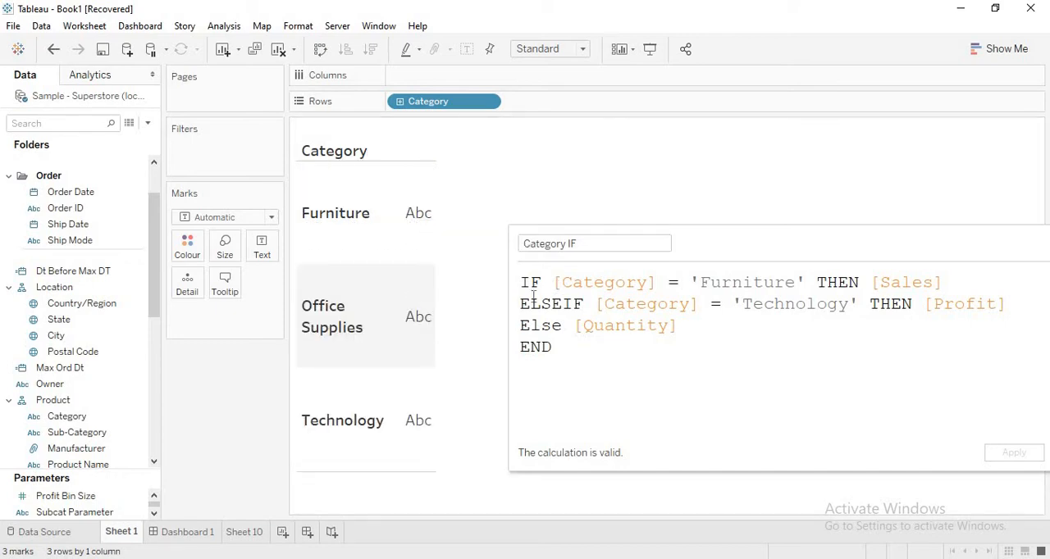
- Move the editor clear of the table and show Category IF as the text value for each category
left_click_drag(509, 304, 690, 283)
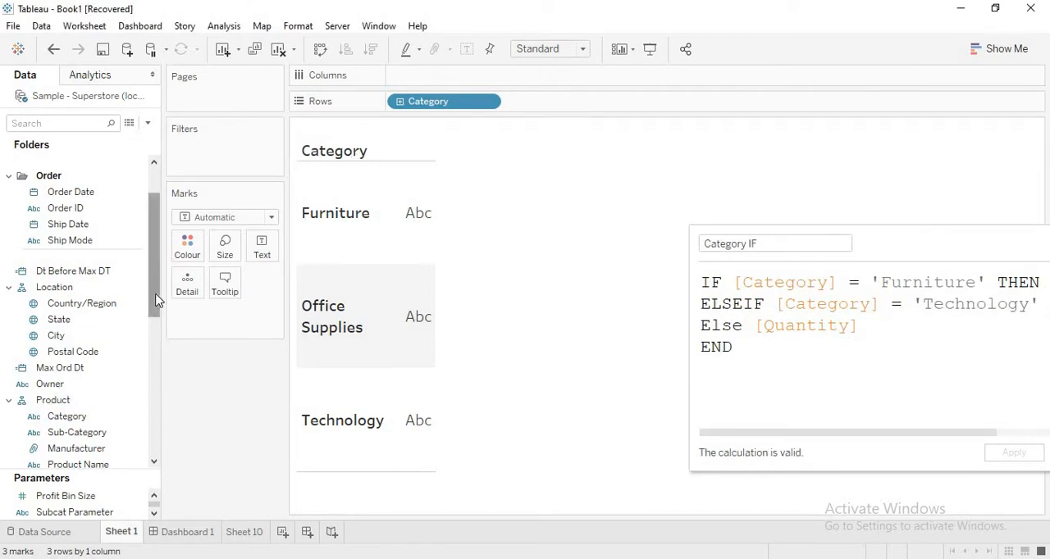
left_click_drag(156, 297, 150, 409)
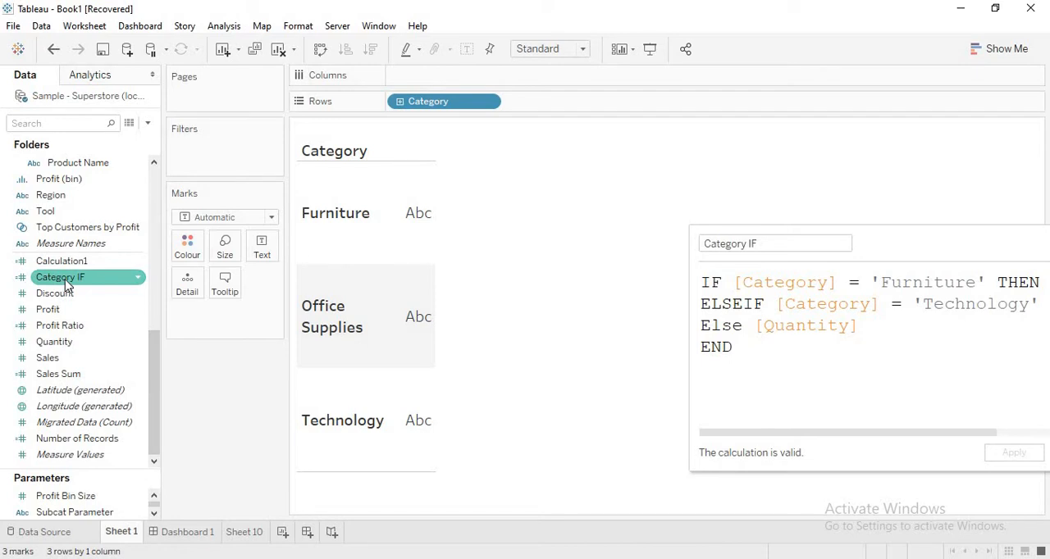
left_click_drag(68, 283, 260, 255)
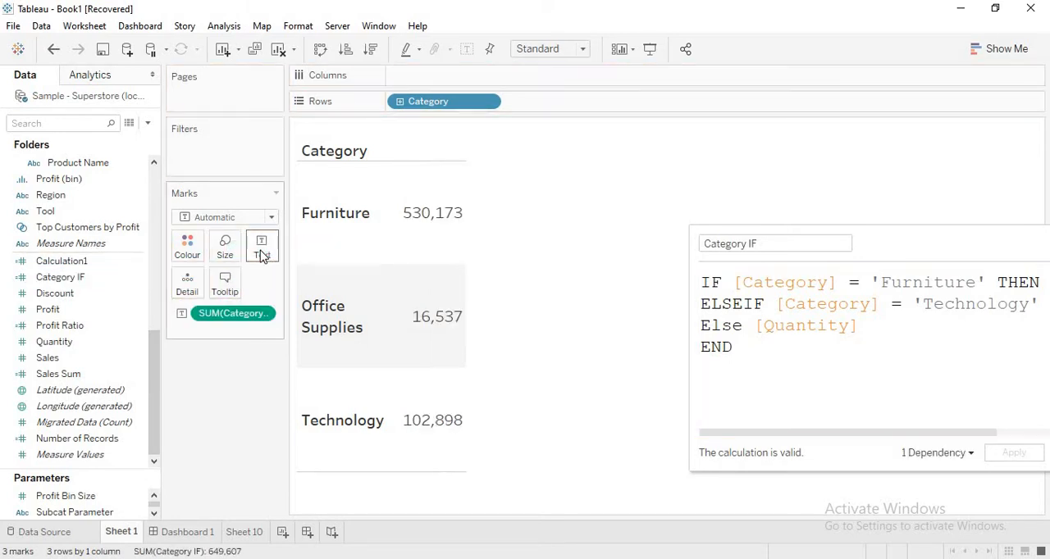
mouse_move(432, 452)
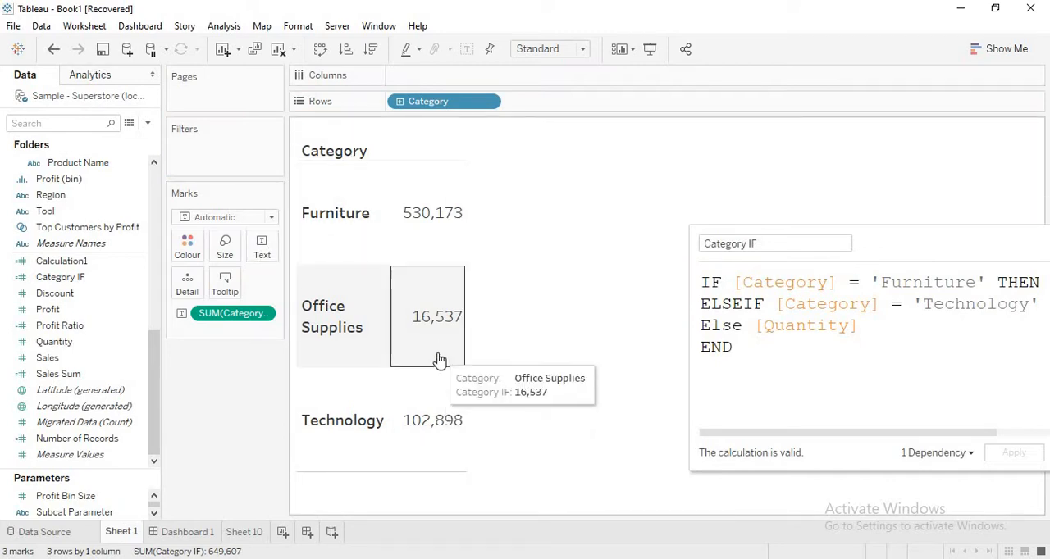
- Add Sales to the table as a second measure beside Category IF, keeping the calculation editor clear of the values
left_click(59, 361)
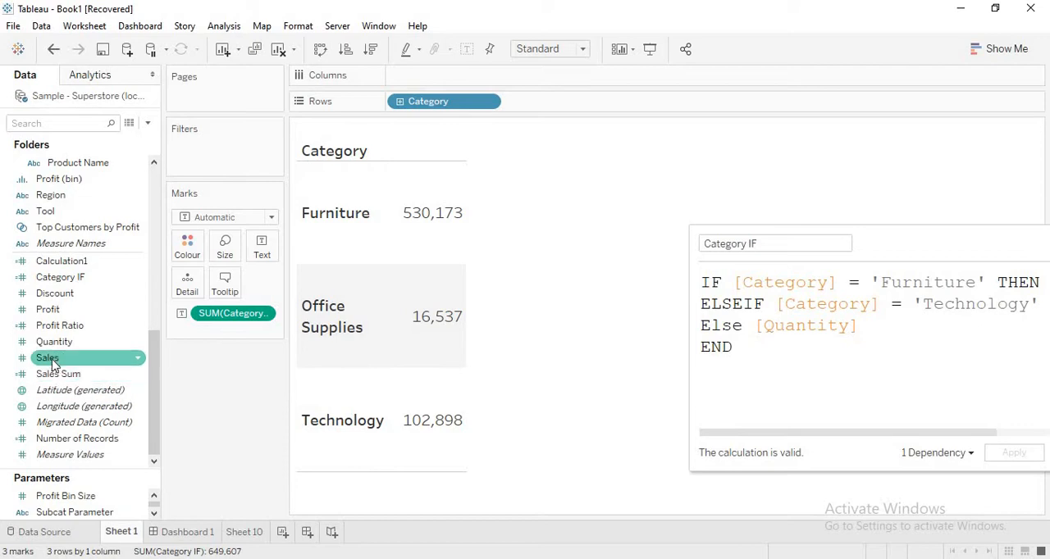
left_click_drag(61, 363, 417, 252)
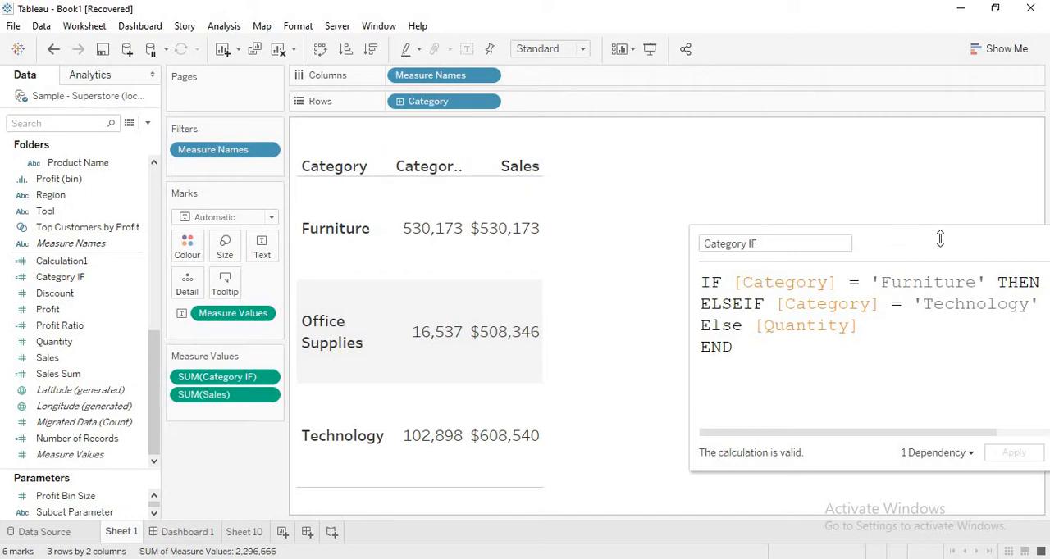
left_click_drag(942, 234, 850, 142)
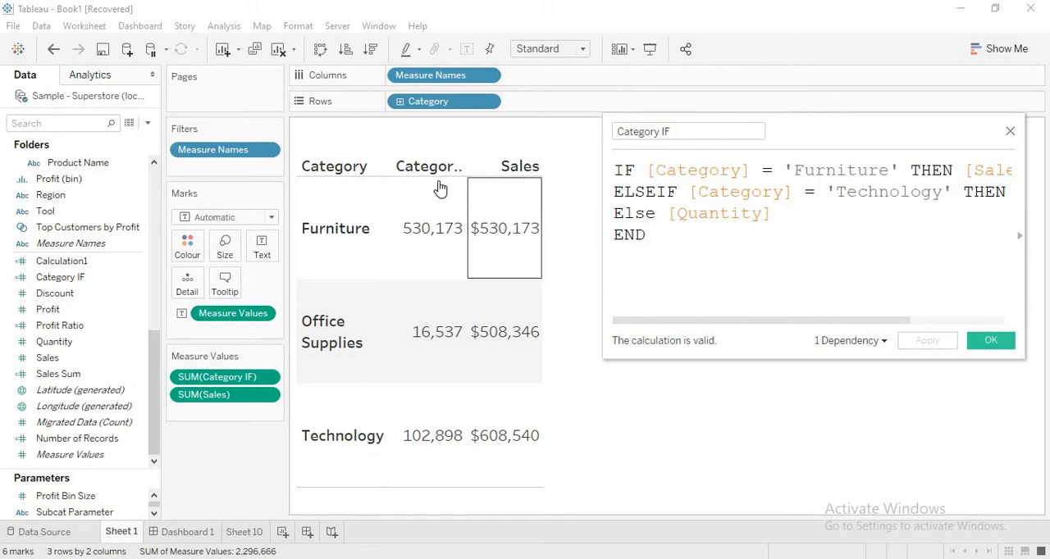
left_click_drag(658, 146, 744, 179)
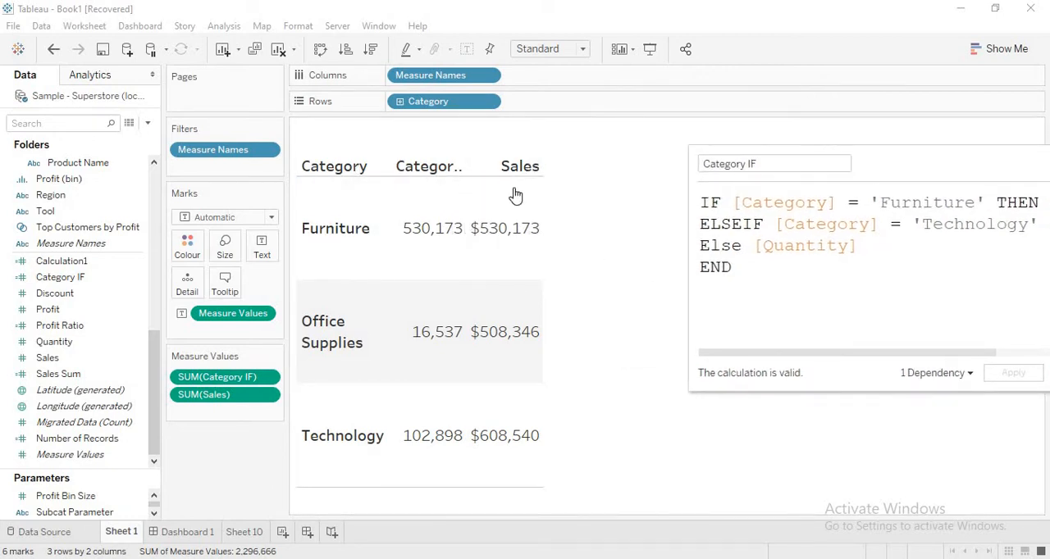
- Widen the table's measure columns so the Category IF heading fits in full, and clear the column selection
left_click(462, 160)
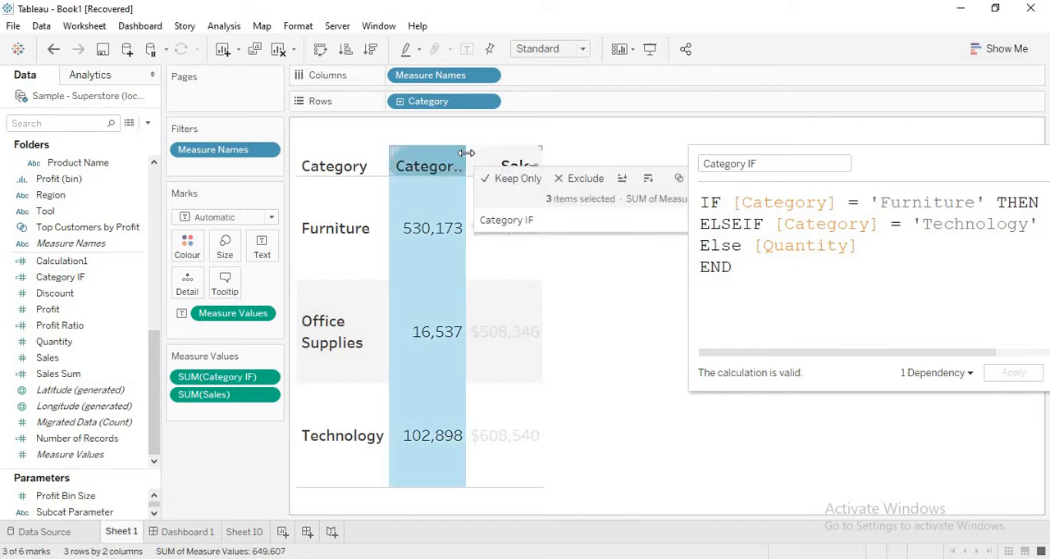
left_click_drag(469, 160, 517, 160)
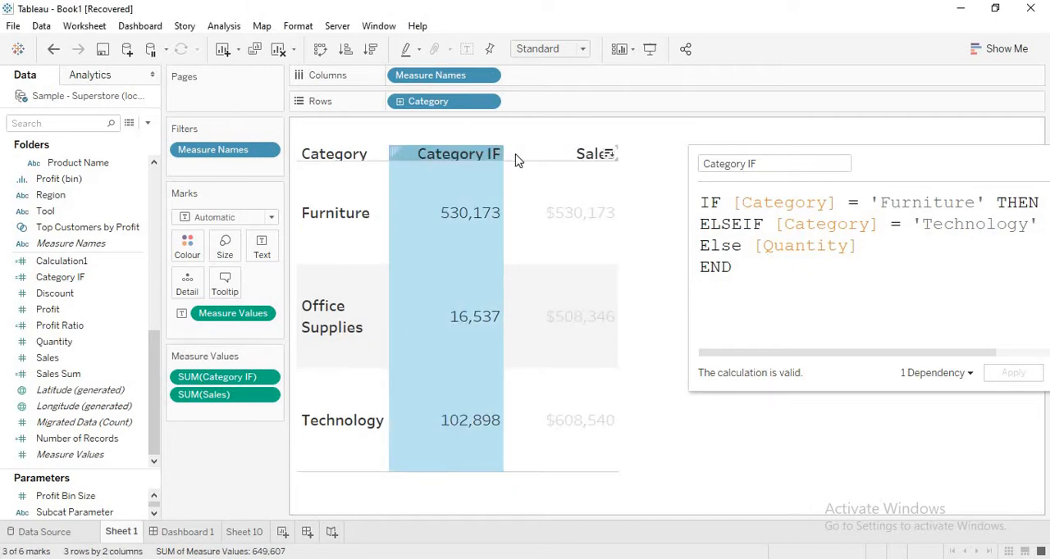
left_click(666, 239)
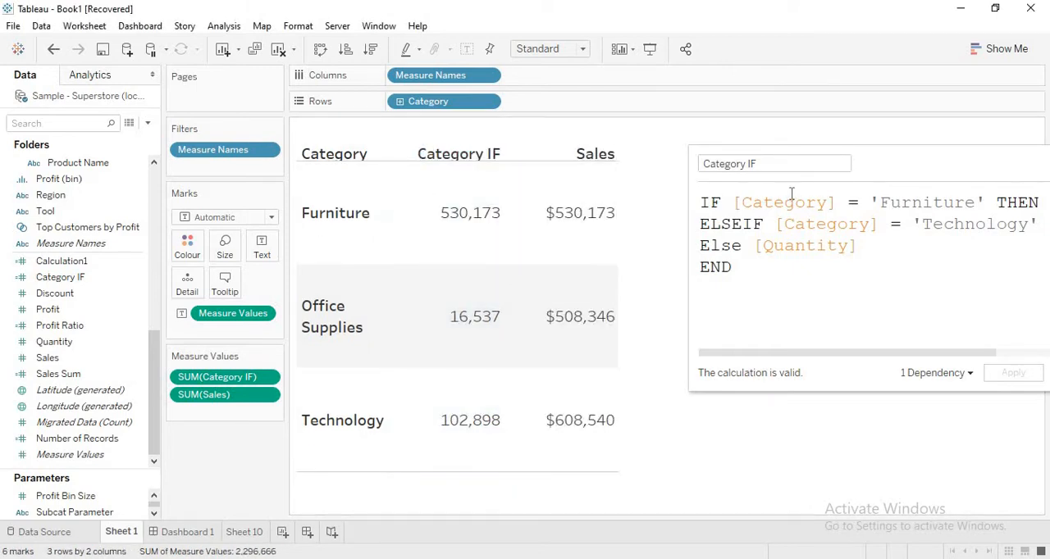
- Review the THEN results in the Category IF formula and add Profit below Sales in the table's measure values
left_click_drag(954, 159, 831, 250)
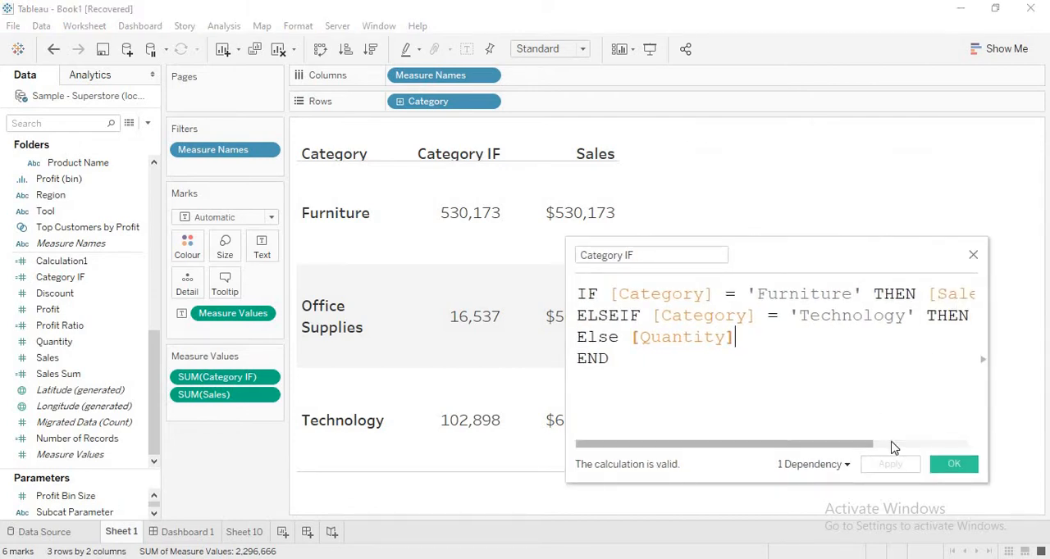
mouse_move(882, 446)
left_mouse_down()
mouse_move(925, 446)
mouse_move(880, 456)
left_mouse_up()
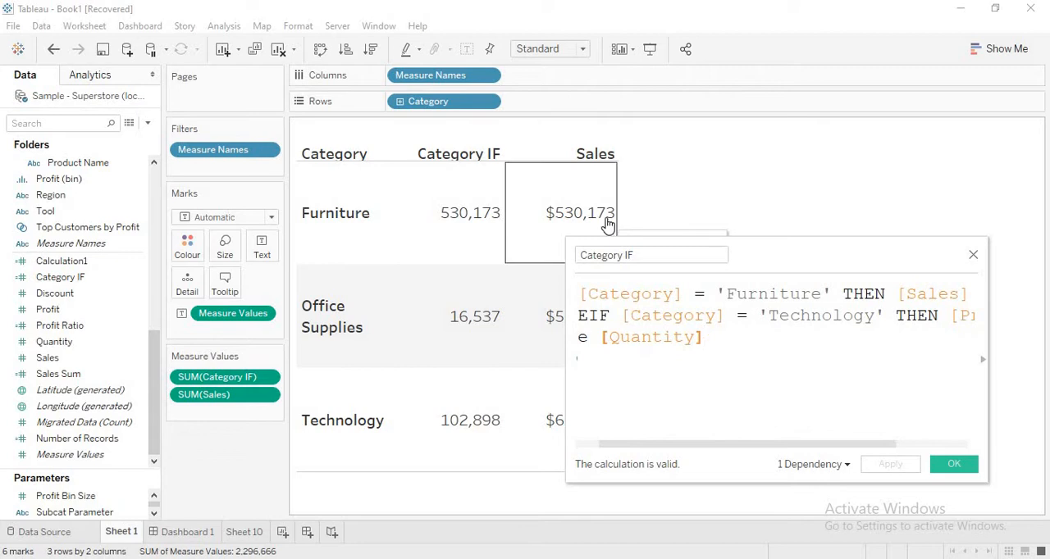
left_click_drag(794, 251, 947, 194)
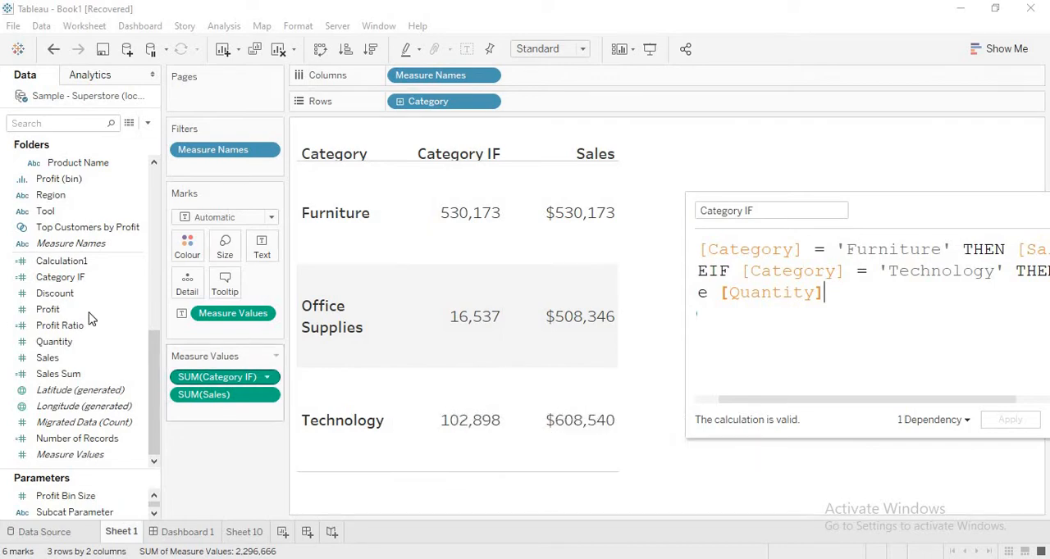
left_click_drag(48, 309, 205, 418)
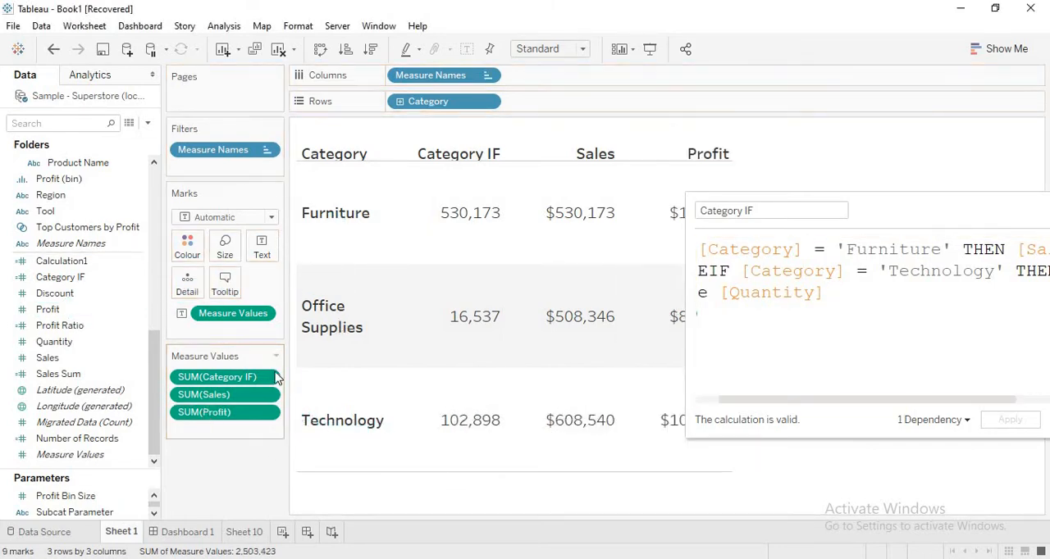
- Uncover the Profit column to compare it with Category IF, and add Quantity below Profit in the table's measure values
left_click_drag(905, 211, 904, 401)
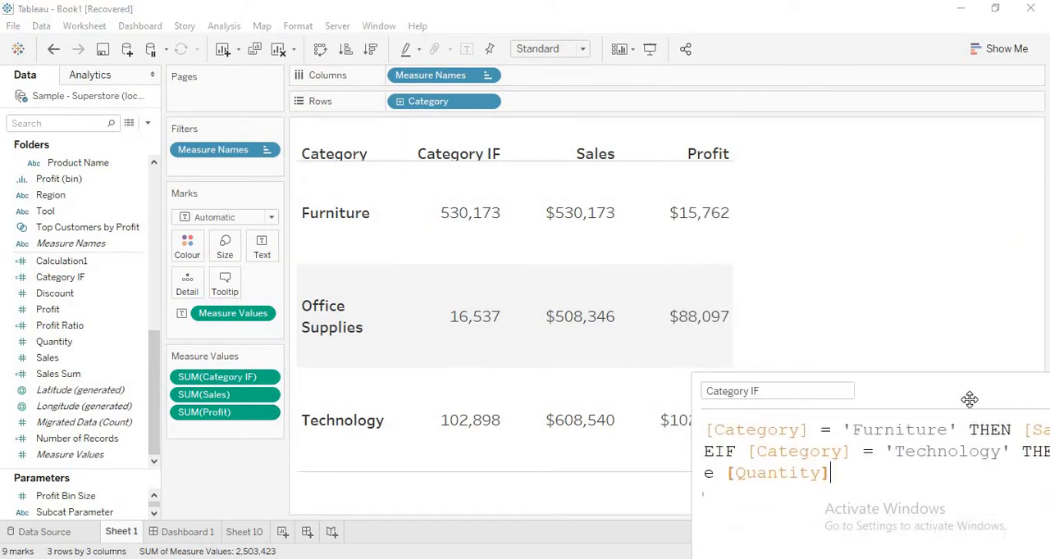
left_click_drag(968, 399, 743, 421)
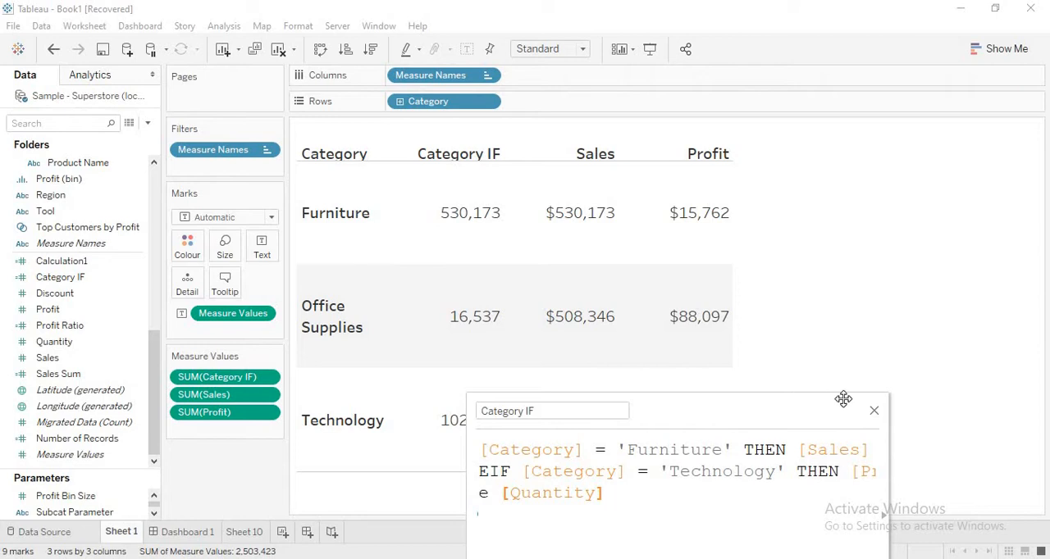
left_click_drag(844, 401, 909, 436)
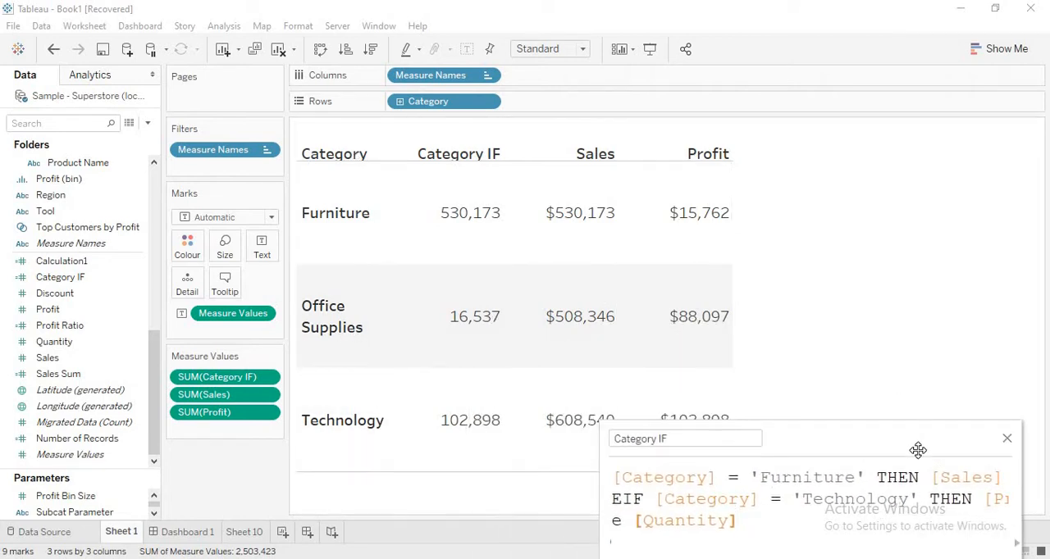
left_click_drag(919, 450, 984, 106)
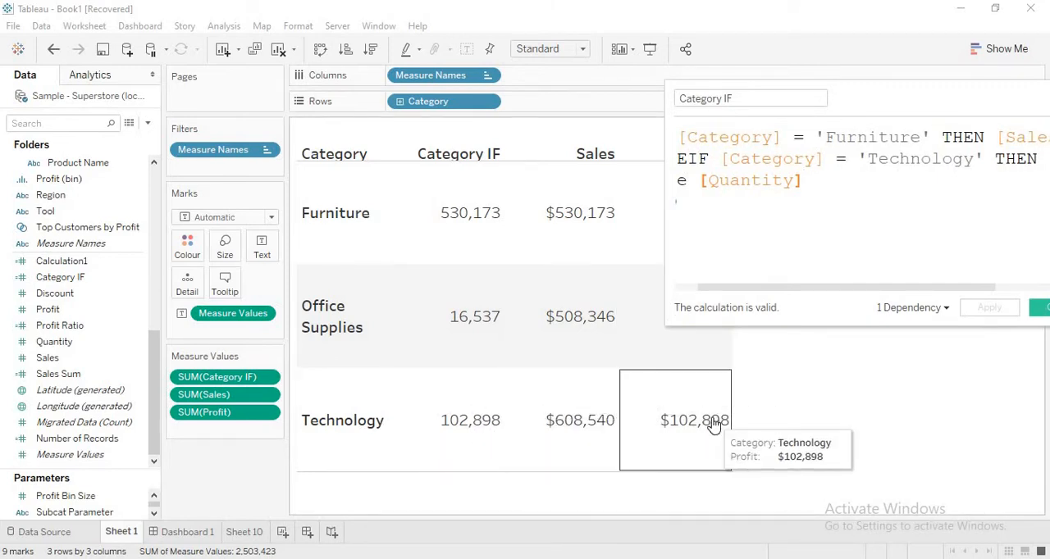
left_click_drag(59, 350, 221, 433)
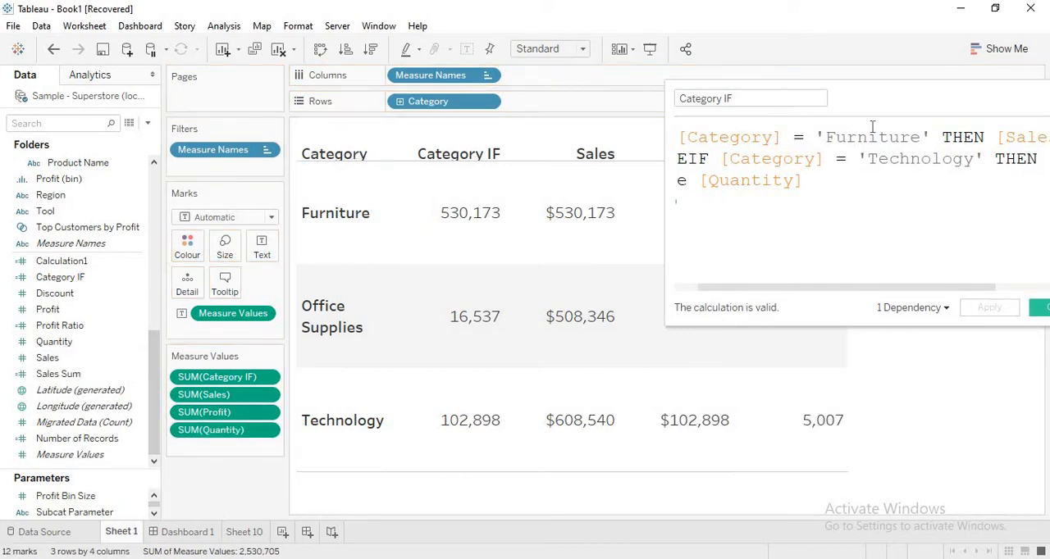
- Reposition and widen the Category IF calculation editor and shrink its text so every formula line fits in full
left_click_drag(872, 96, 868, 62)
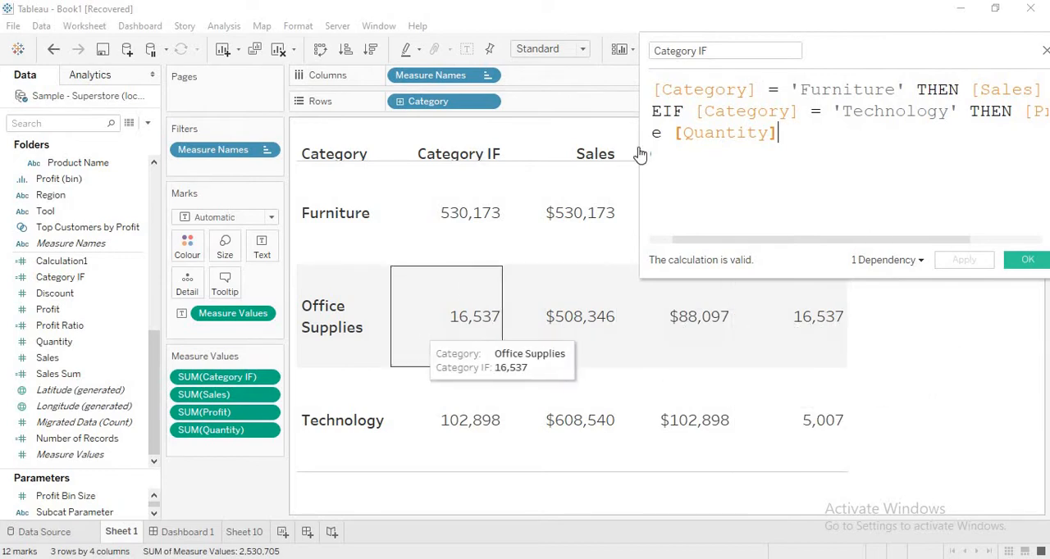
left_click_drag(872, 51, 651, 110)
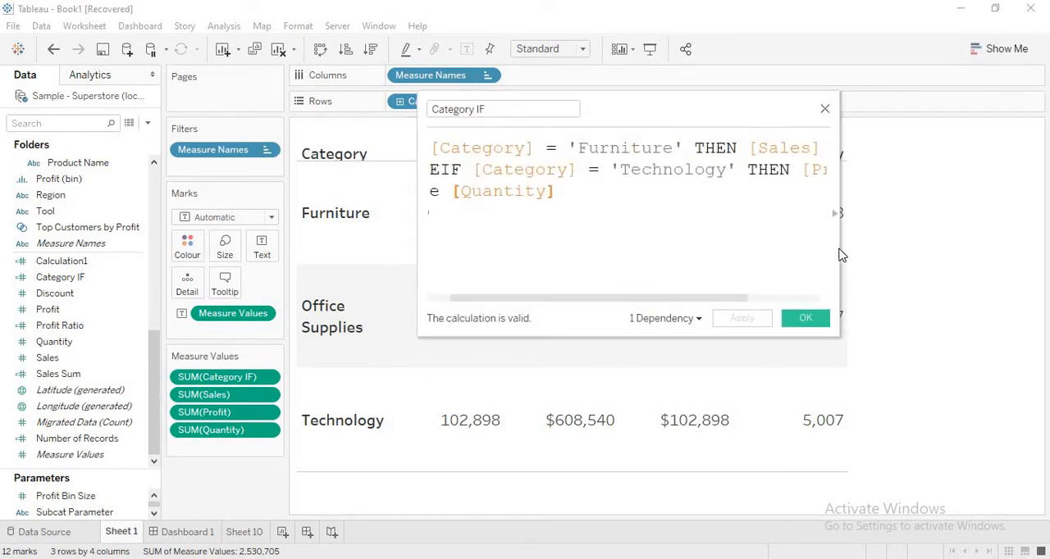
left_click_drag(916, 248, 910, 248)
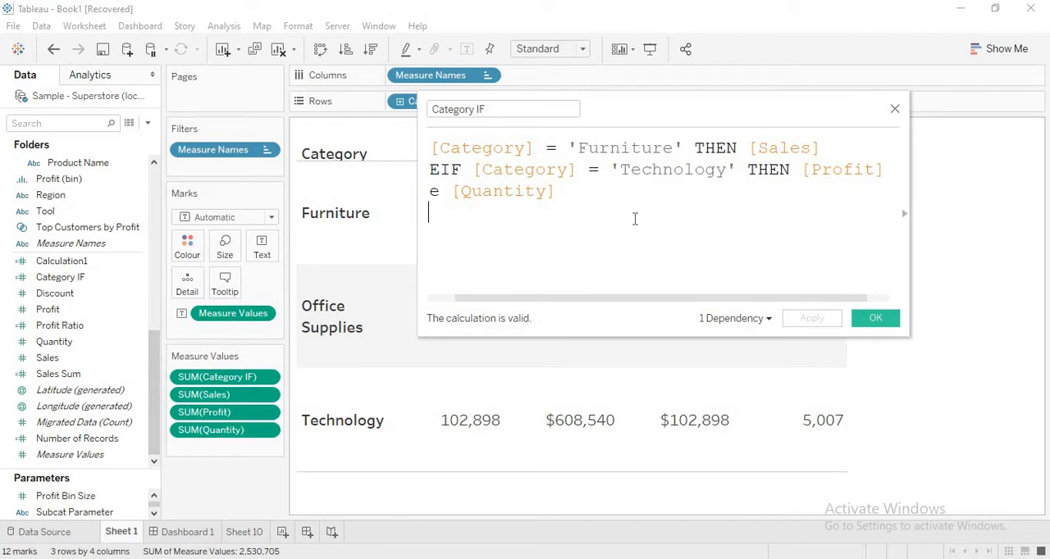
scroll(634, 219, "down", 2)
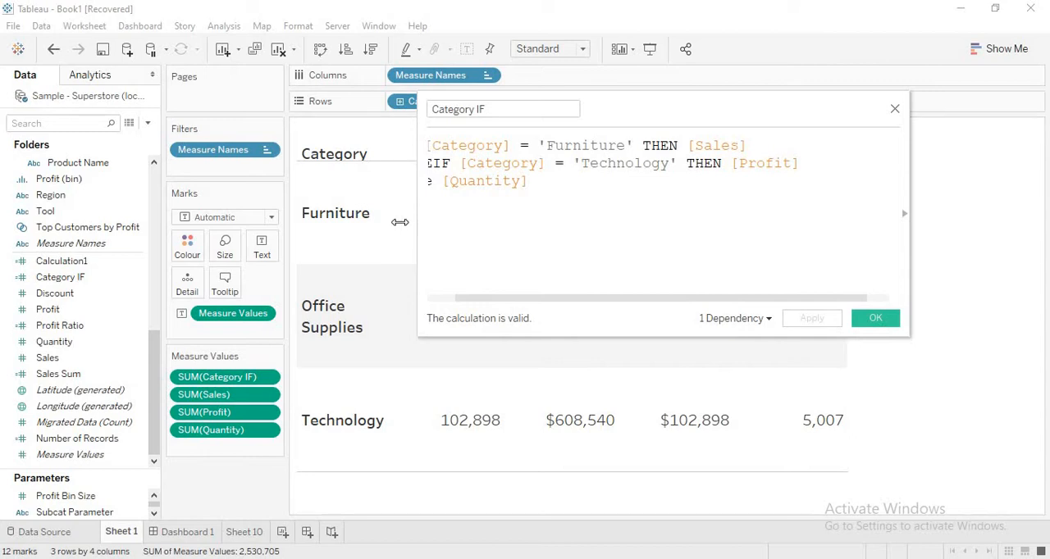
left_click_drag(420, 223, 328, 223)
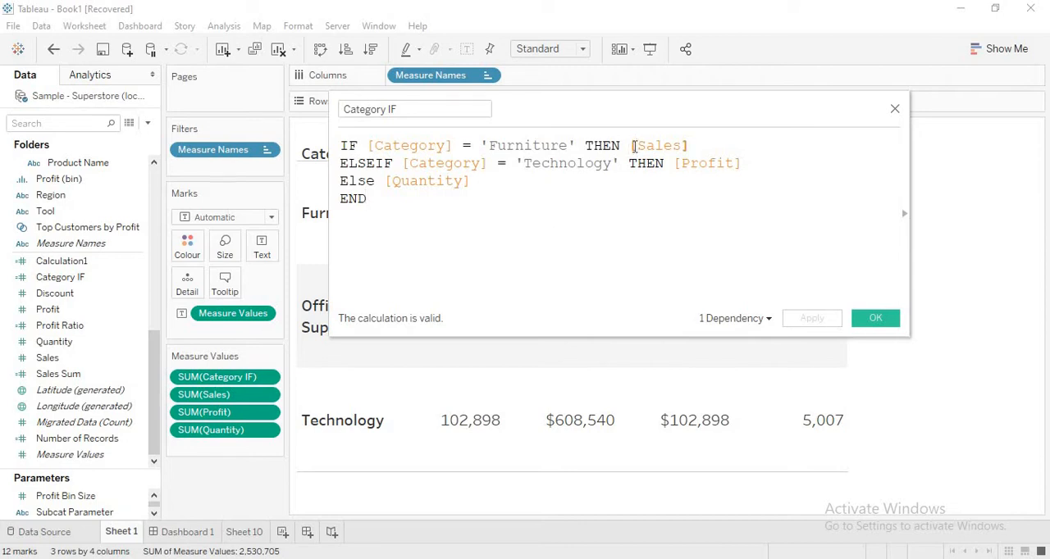
- Wrap [Sales] in Sum() in the Furniture line of the Category IF formula
type("Sum")
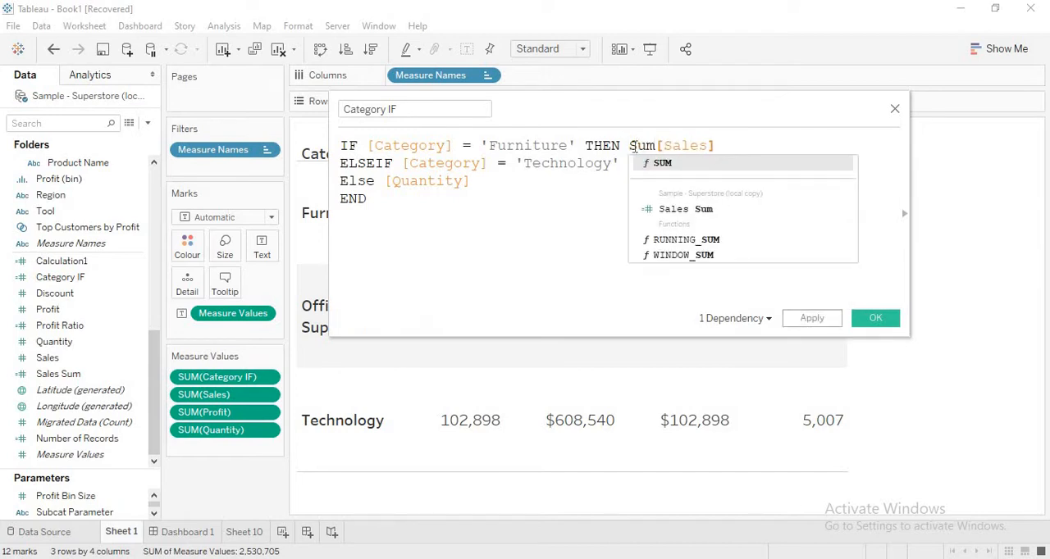
type("(")
left_click(739, 146)
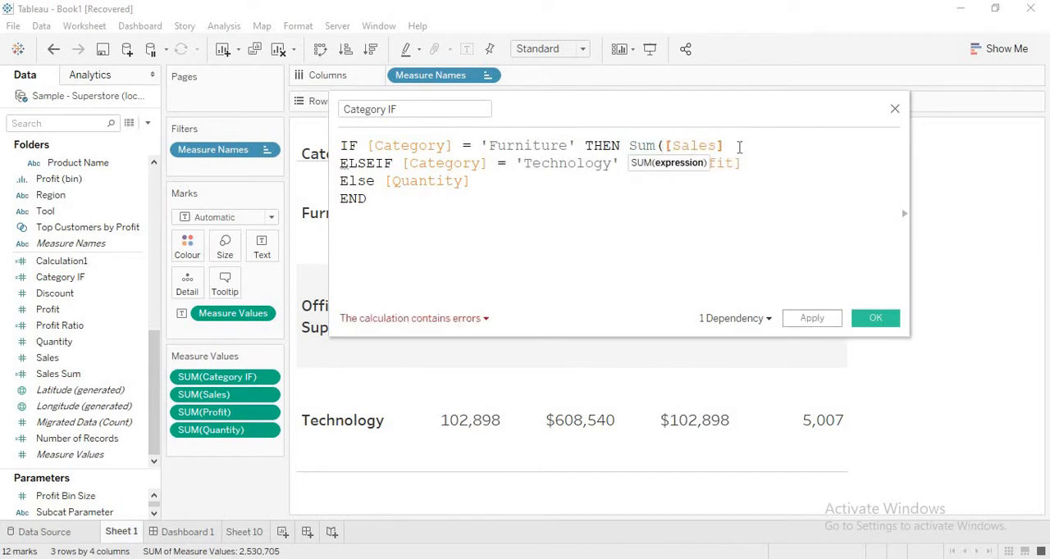
type(")")
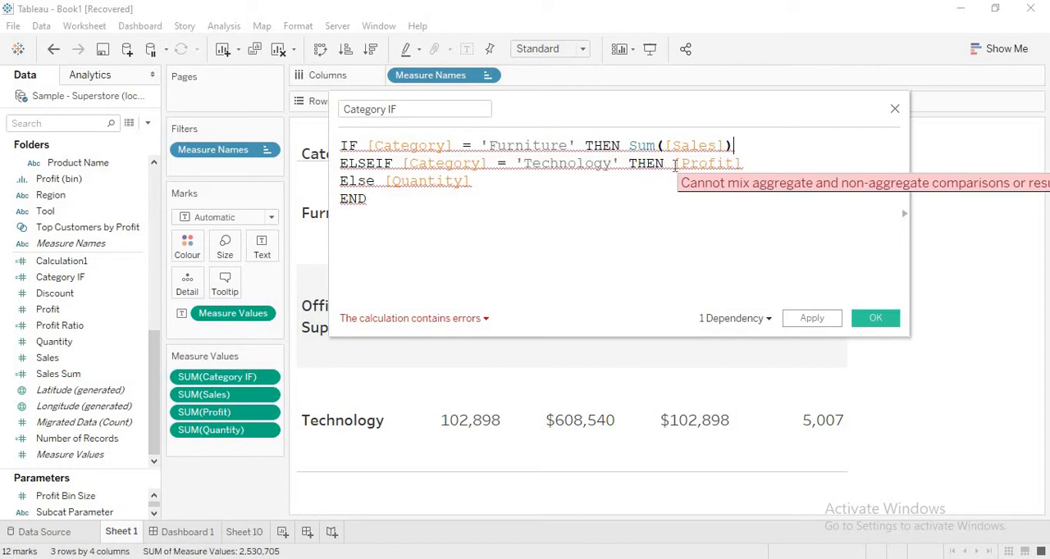
- Wrap [Profit] in Sum() in the Technology ELSEIF line of the Category IF formula
left_click(674, 163)
type("Sum(")
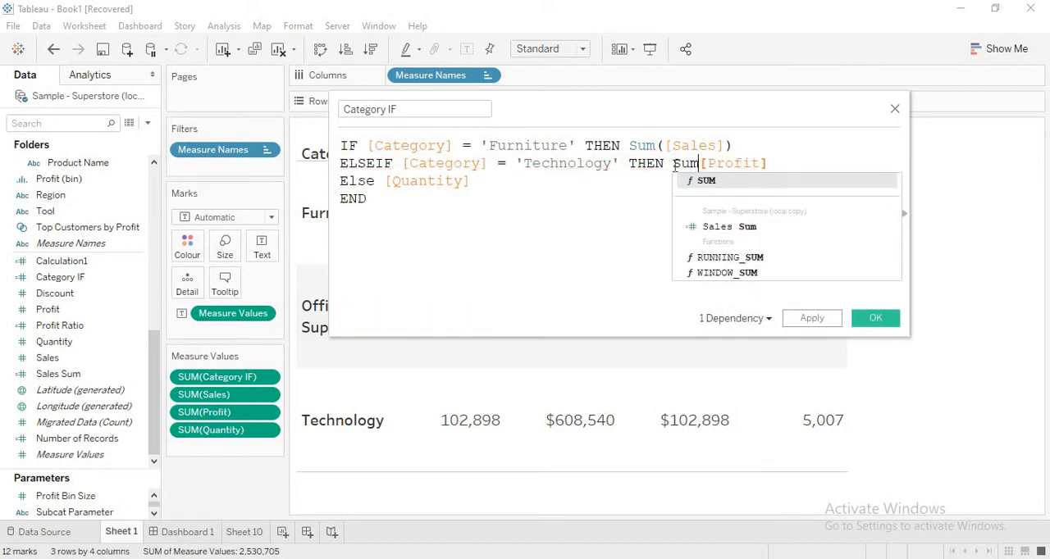
key("Right")
key("Right")
key("Right")
key("Right")
key("Right")
key("Right")
key("Right")
key("Right")
key("Right")
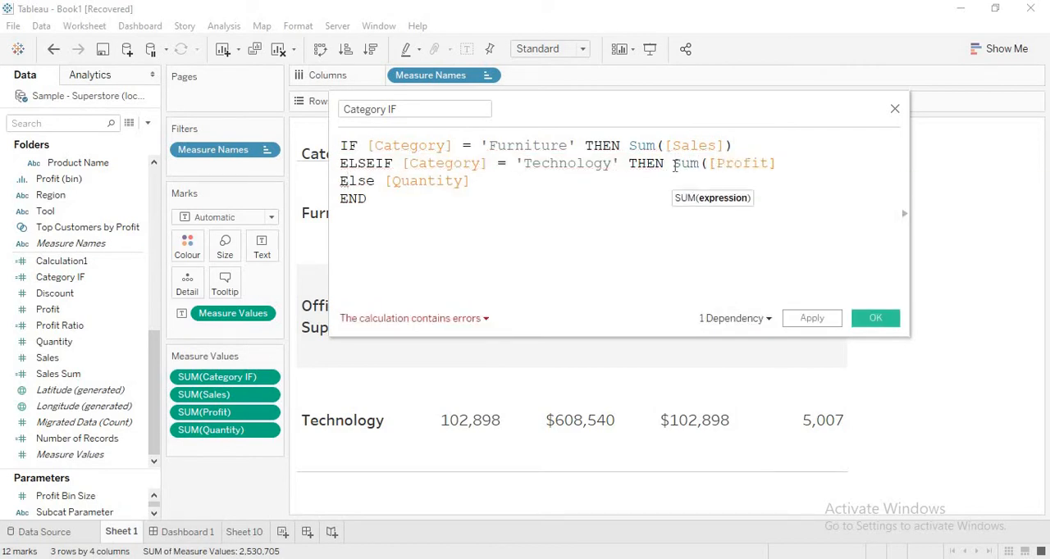
left_click(787, 166)
type(")")
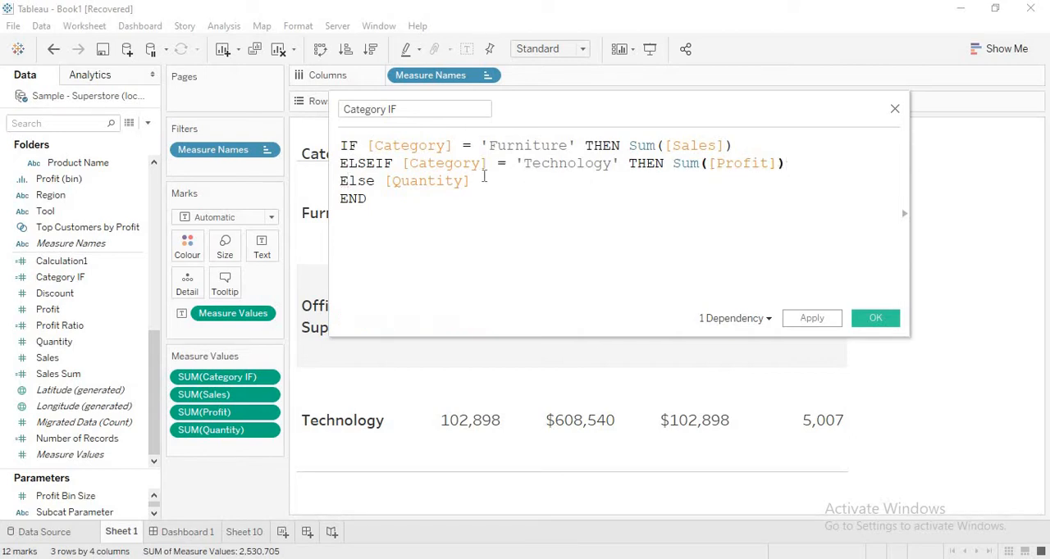
- Wrap [Quantity] in Avg() in the Else line of the formula and check the calculation's error details
left_click(391, 194)
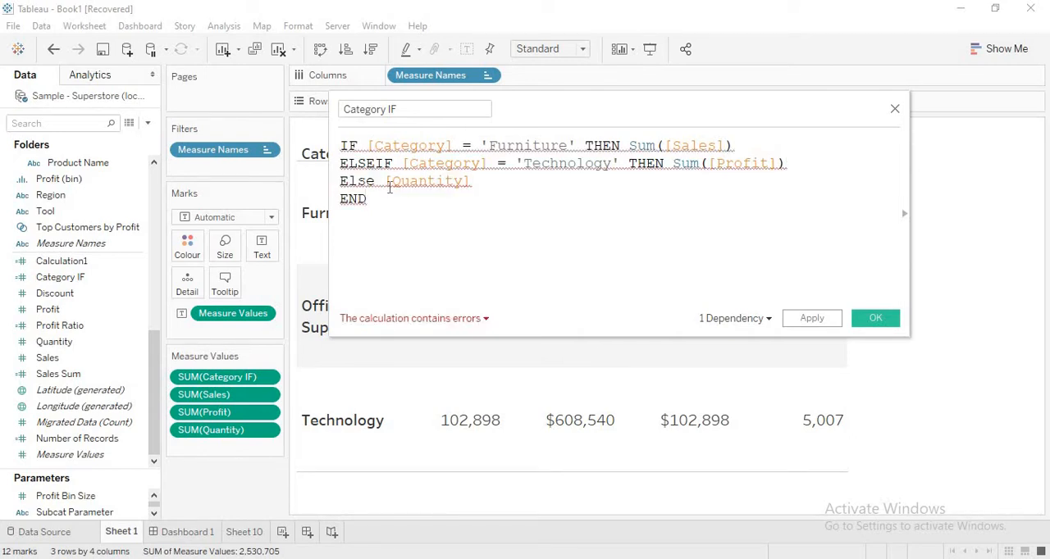
left_click(389, 188)
type("Sum")
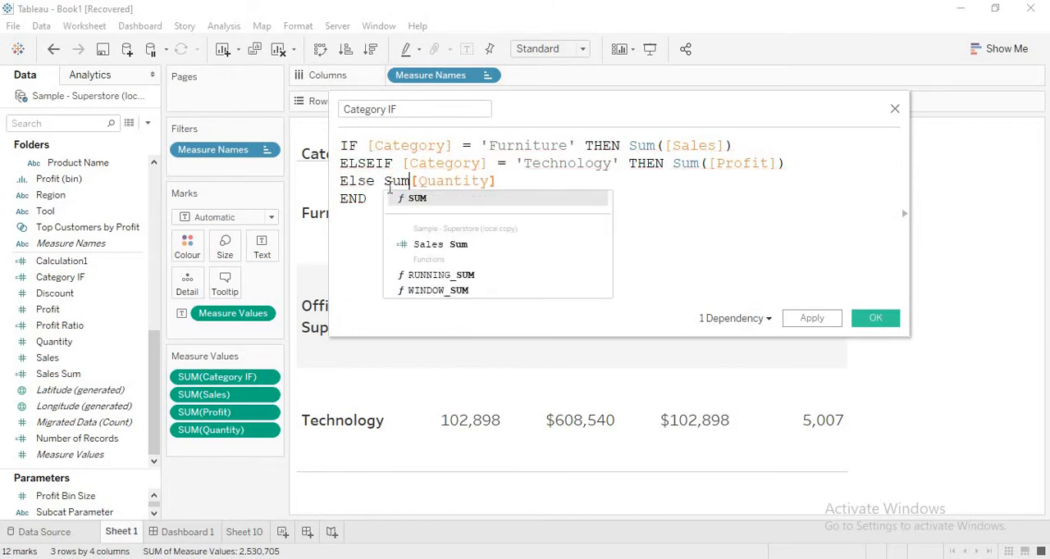
key("BackSpace")
key("BackSpace")
key("BackSpace")
type("Avg")
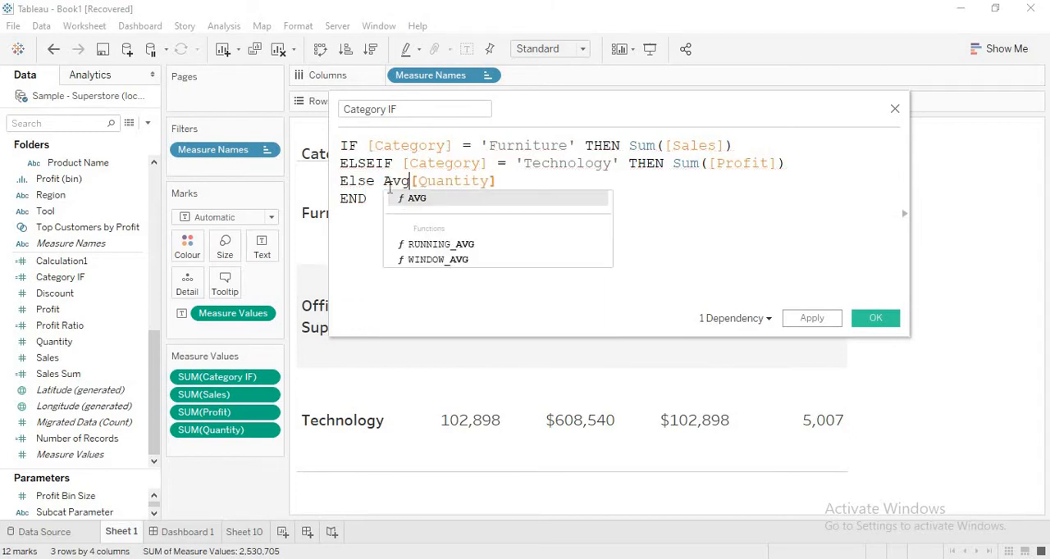
type("(")
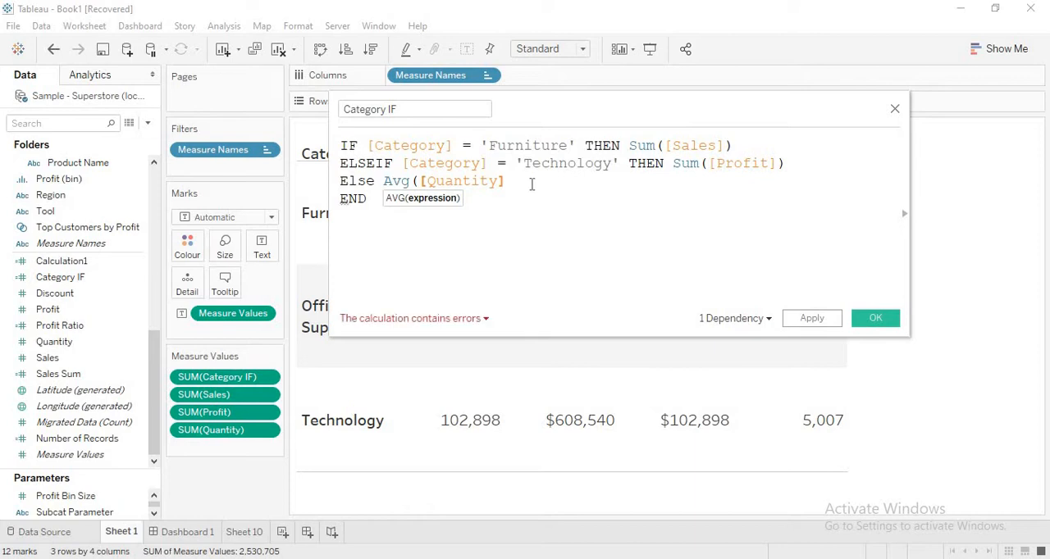
left_click(532, 185)
type(")")
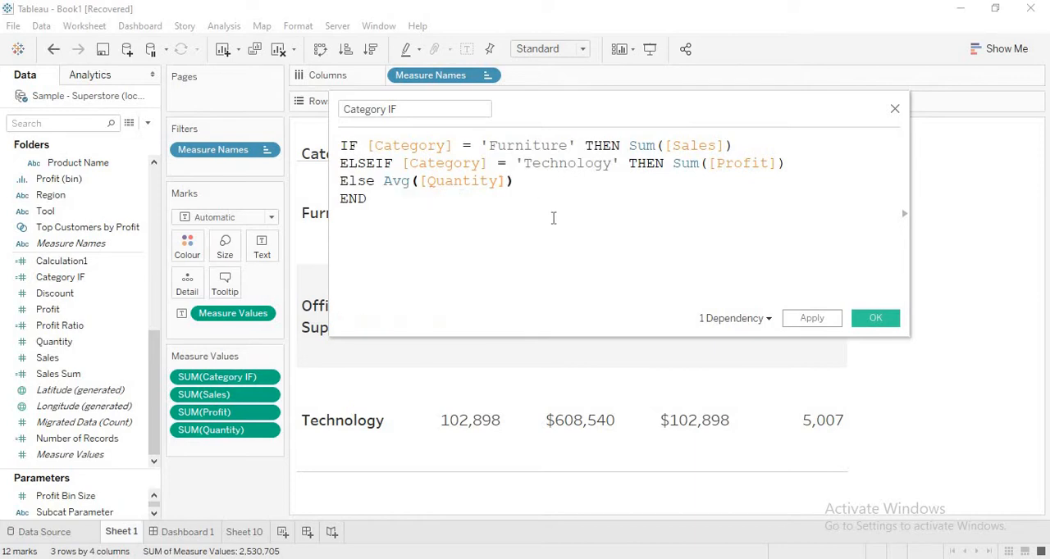
key("Return")
type("END")
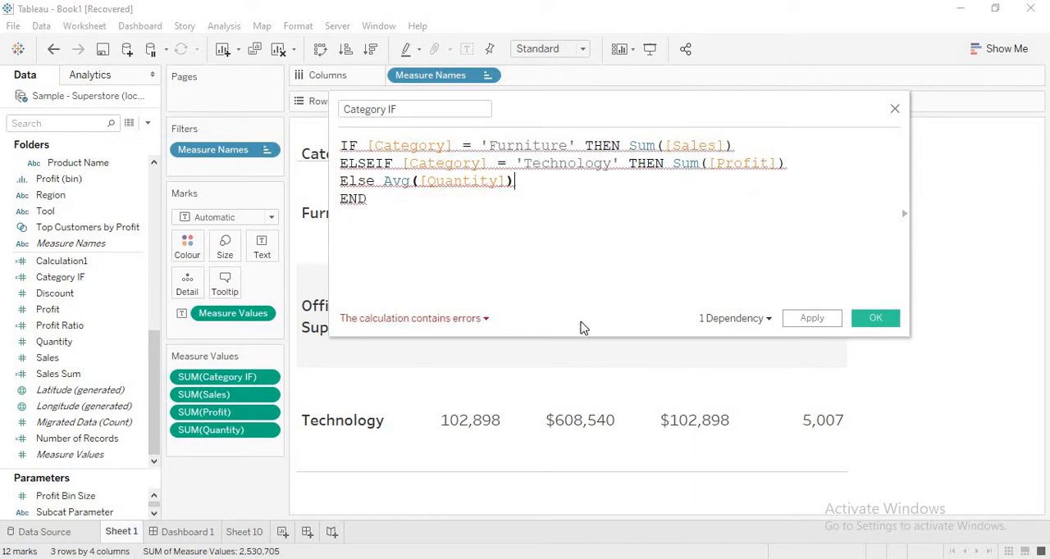
left_click(434, 323)
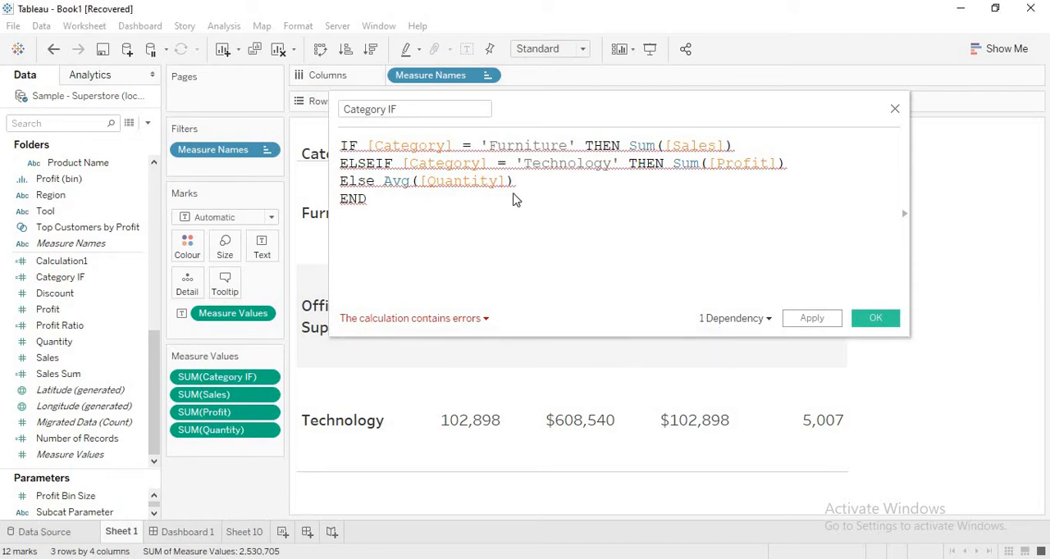
- Open the data source and bring its Category column into view, with the calculation editor placed above the data rows
left_click(76, 537)
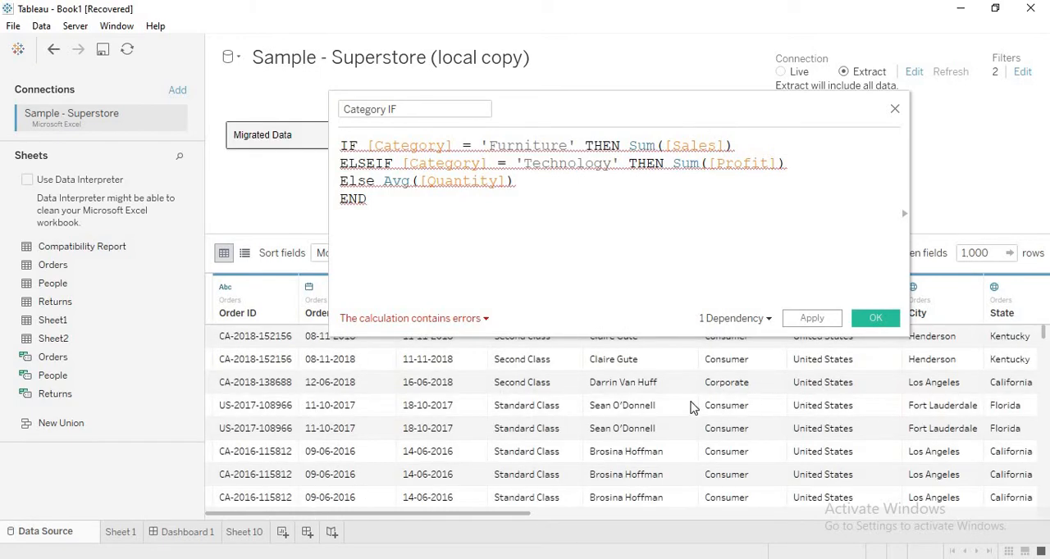
left_click_drag(771, 105, 261, 121)
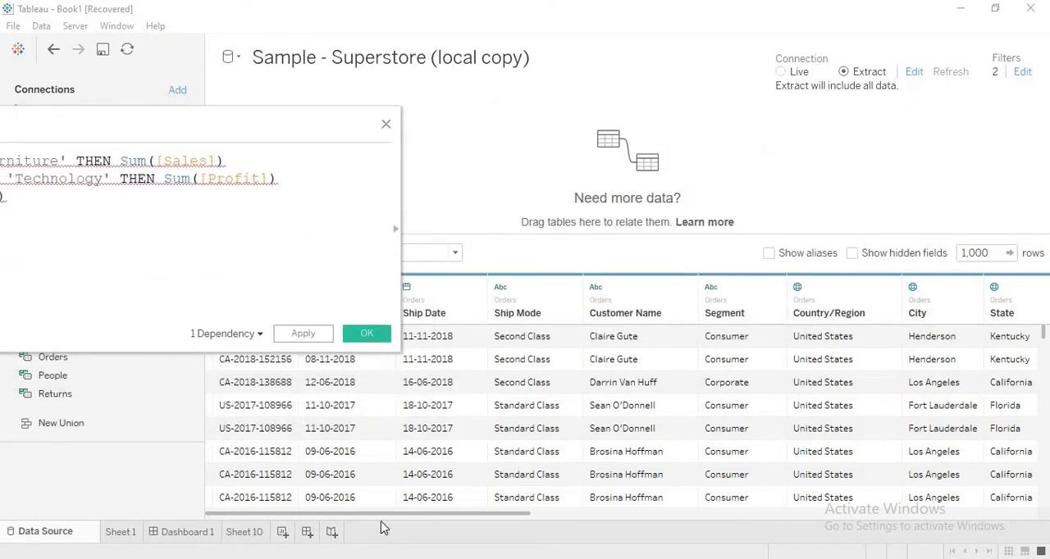
left_click_drag(379, 515, 564, 519)
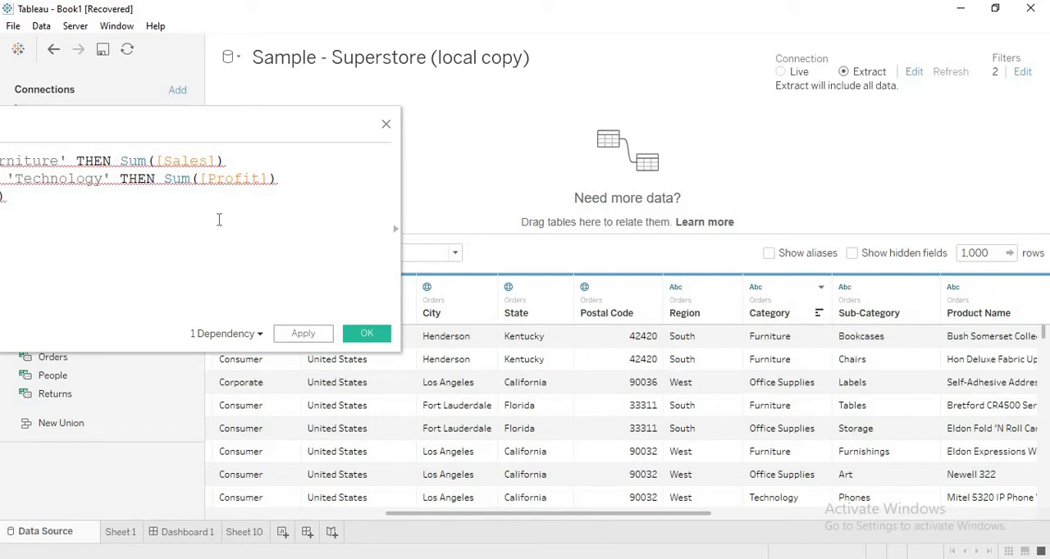
left_click_drag(170, 126, 287, 89)
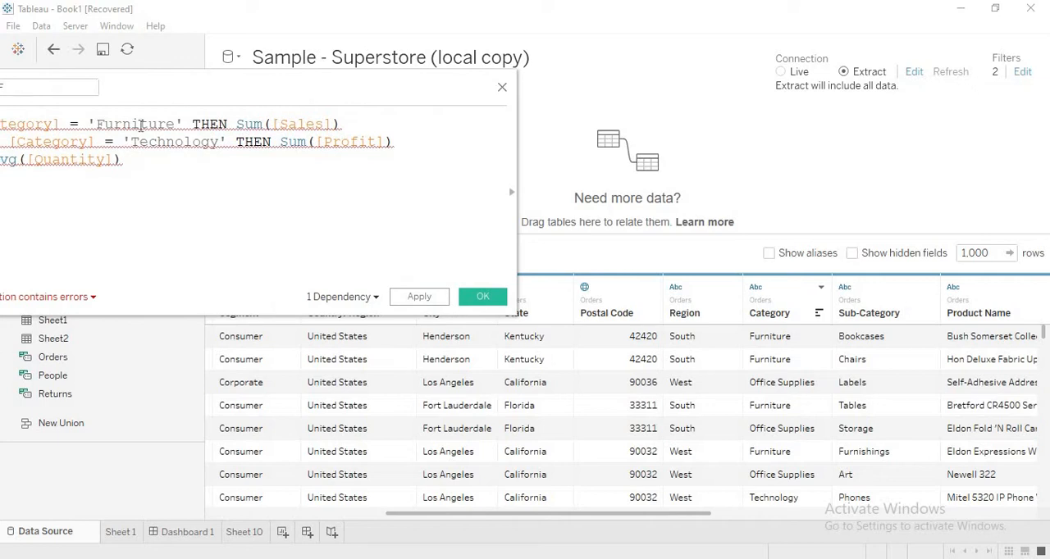
left_click_drag(166, 89, 358, 35)
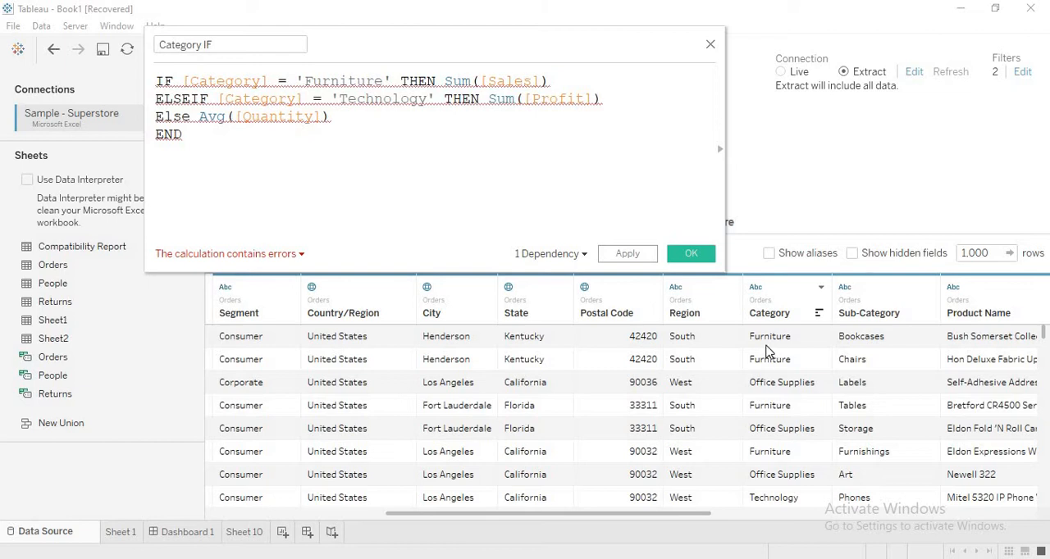
- Examine the row-level Sales, Quantity, Profit and Category IF values in the data grid against the formula's aggregated results
mouse_move(491, 90)
left_click_drag(472, 513, 696, 533)
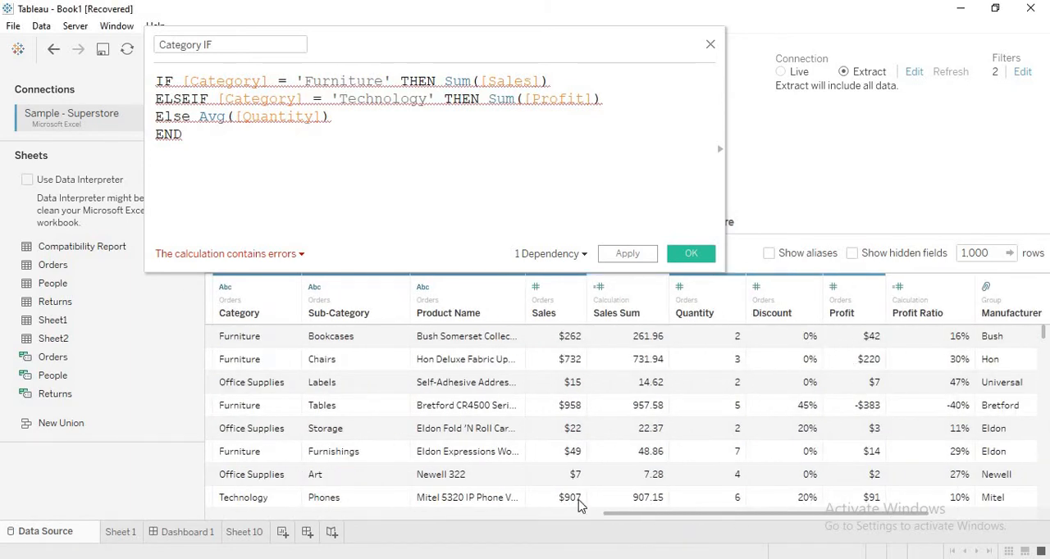
left_click_drag(642, 516, 835, 510)
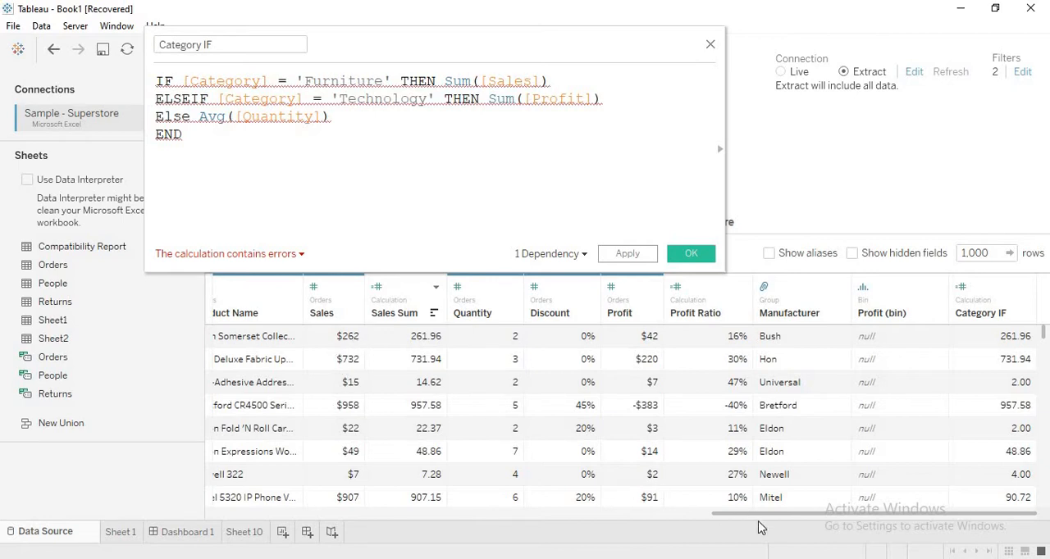
left_click_drag(748, 520, 654, 520)
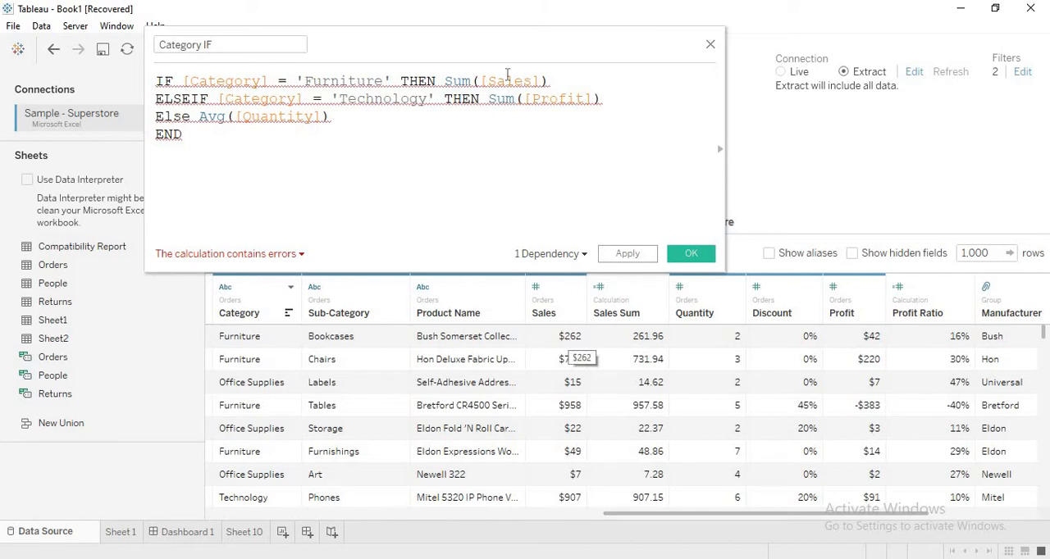
mouse_move(504, 80)
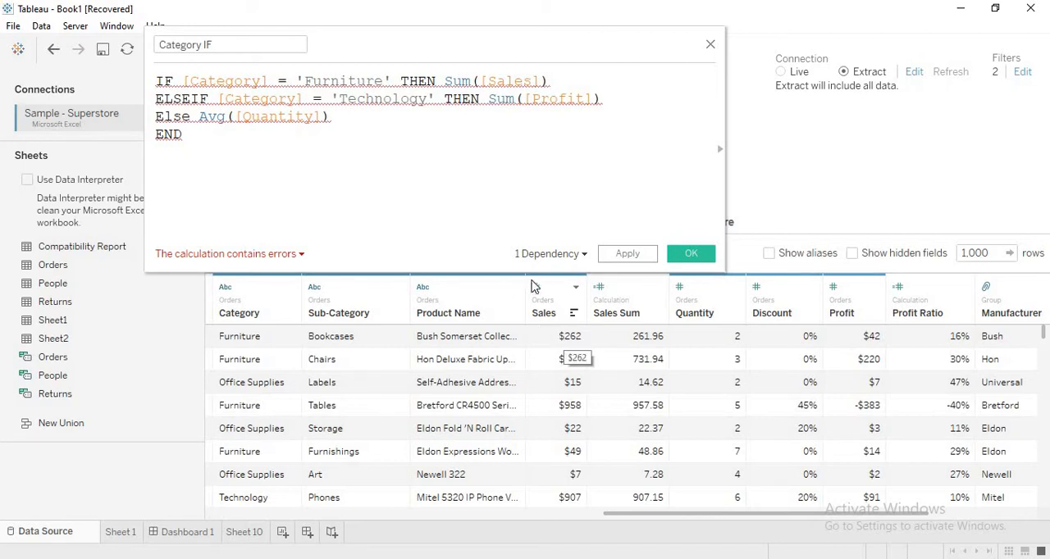
- Remove the Sum function name before ([Sales]) and ([Profit]) in the Category IF formula, keeping the parentheses
mouse_move(472, 82)
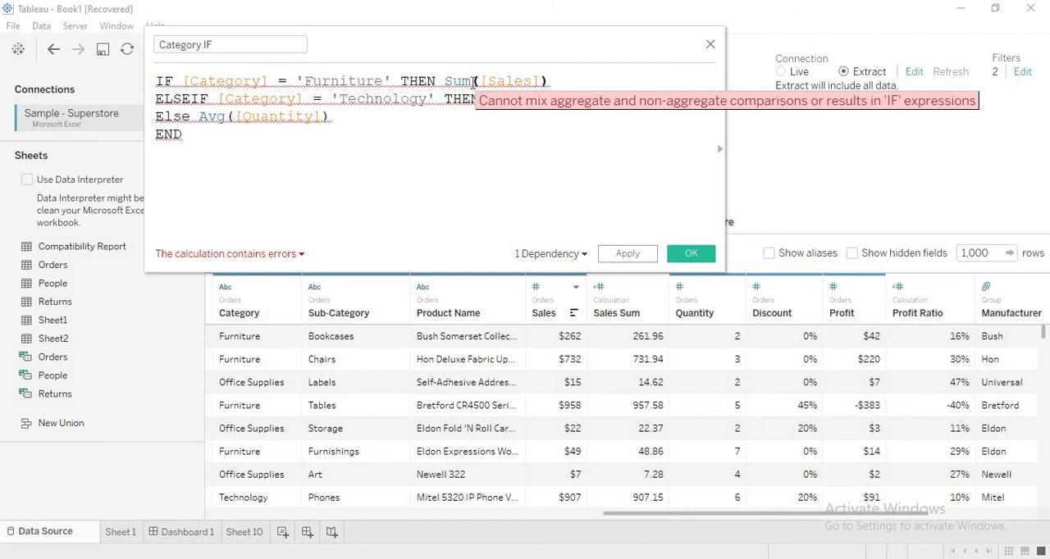
key("BackSpace")
key("BackSpace")
key("BackSpace")
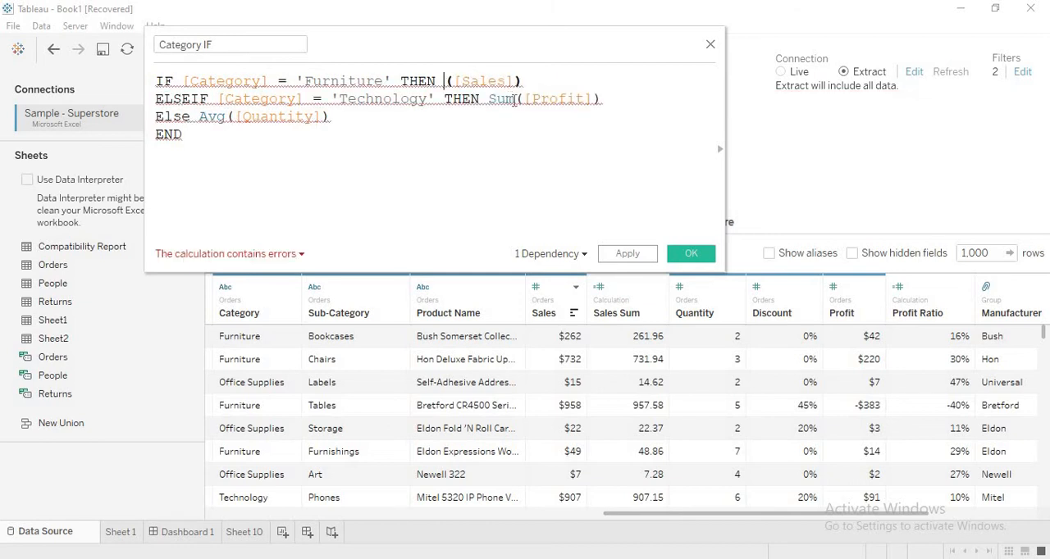
left_click(514, 99)
key("BackSpace")
key("BackSpace")
key("BackSpace")
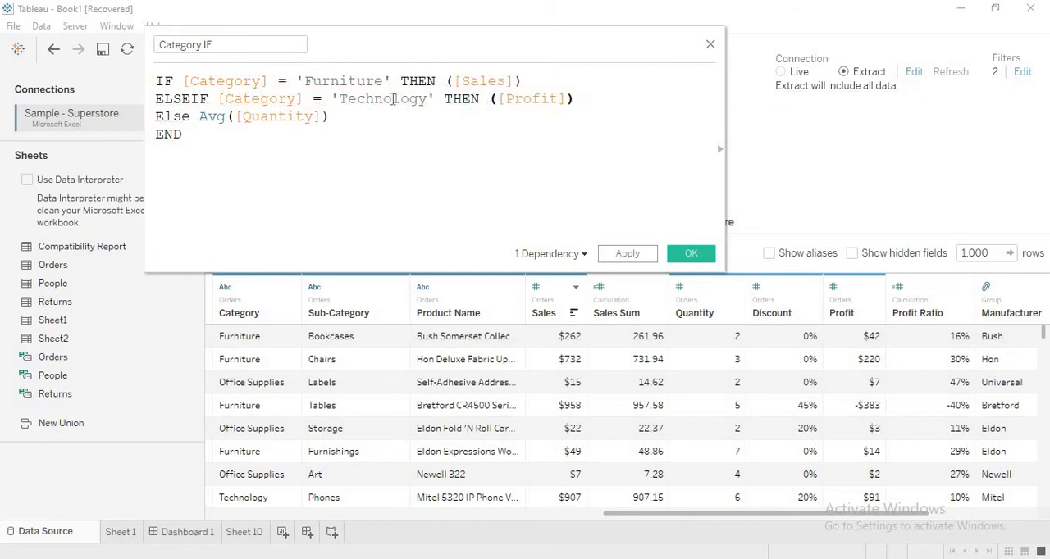
- Remove the Avg function name before ([Quantity]) in the Else line, keeping the parentheses
left_click(220, 116)
key("BackSpace")
key("BackSpace")
key("BackSpace")
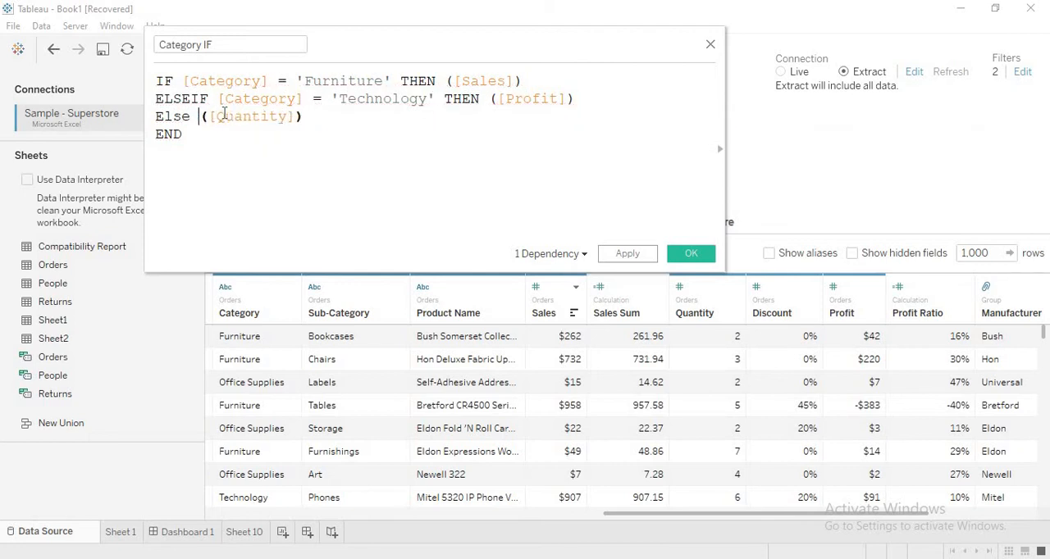
- Wrap the whole IF...END expression in Sum() and review the enclosed conditions and the ([Sales]) result
left_click(160, 80)
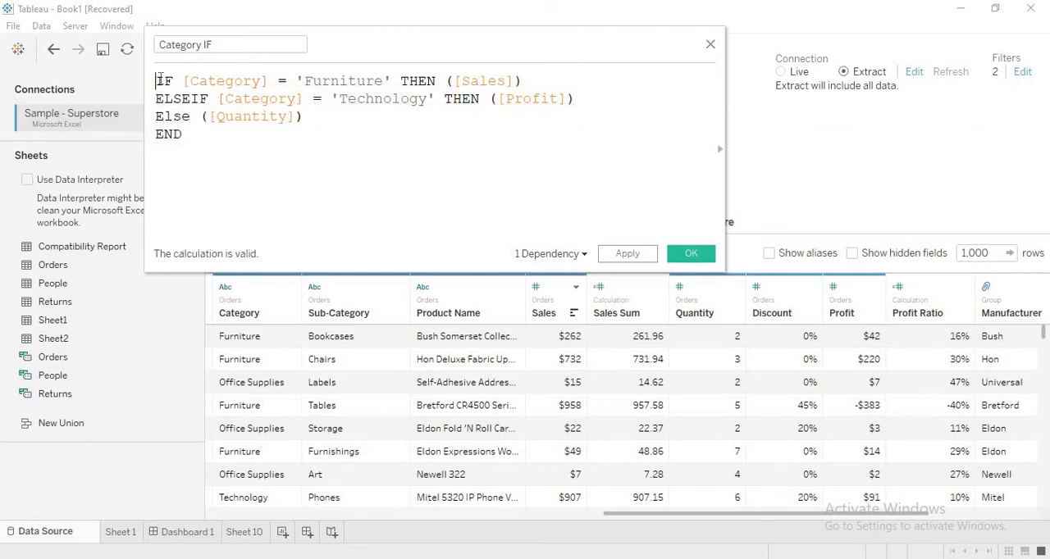
type("Sum(")
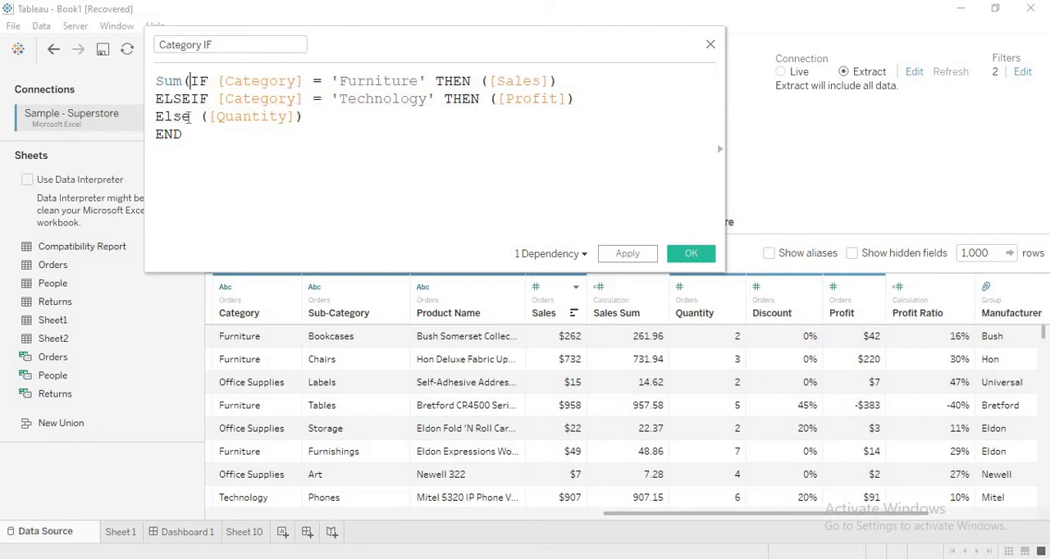
left_click(197, 134)
type(")")
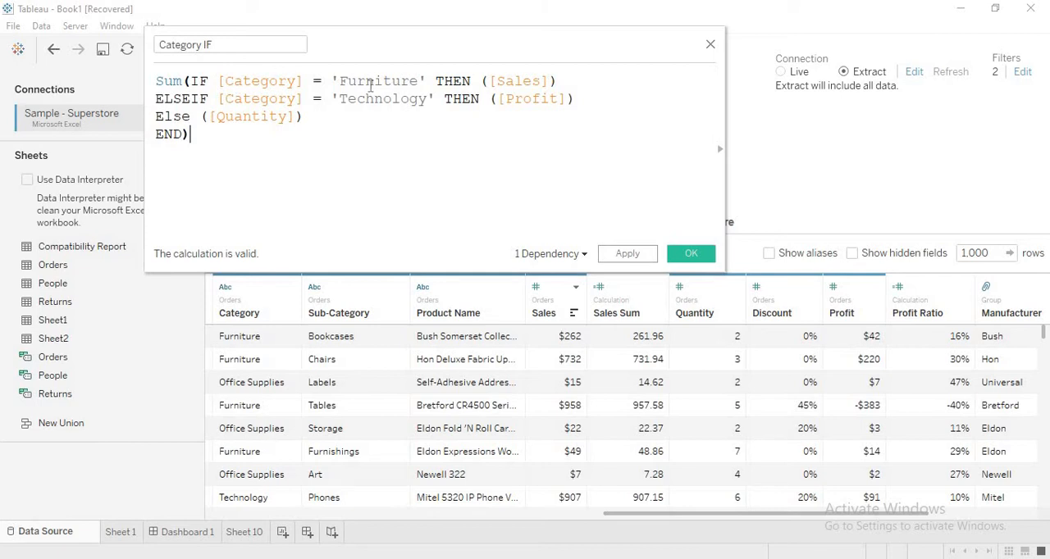
left_click_drag(190, 81, 184, 135)
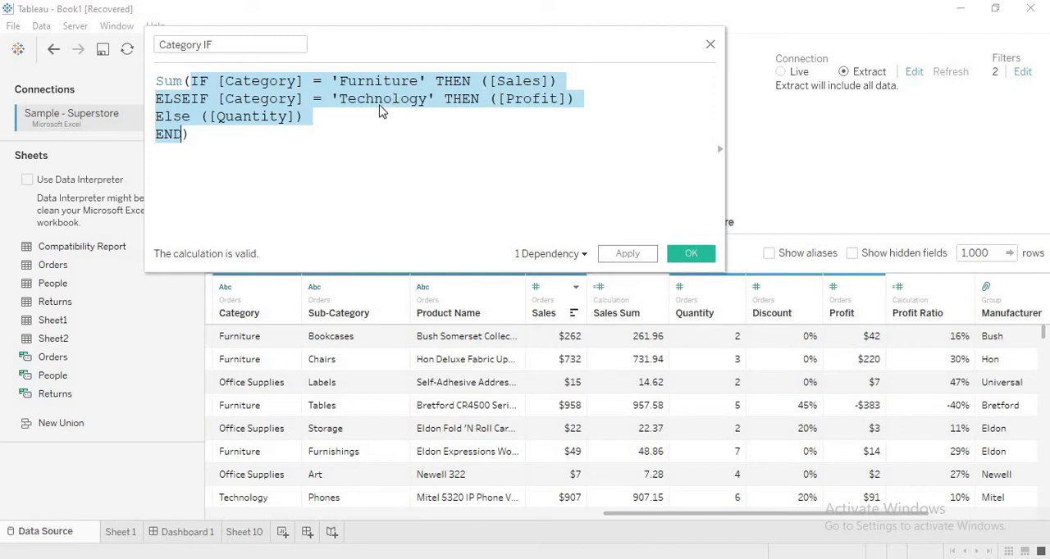
left_click(300, 135)
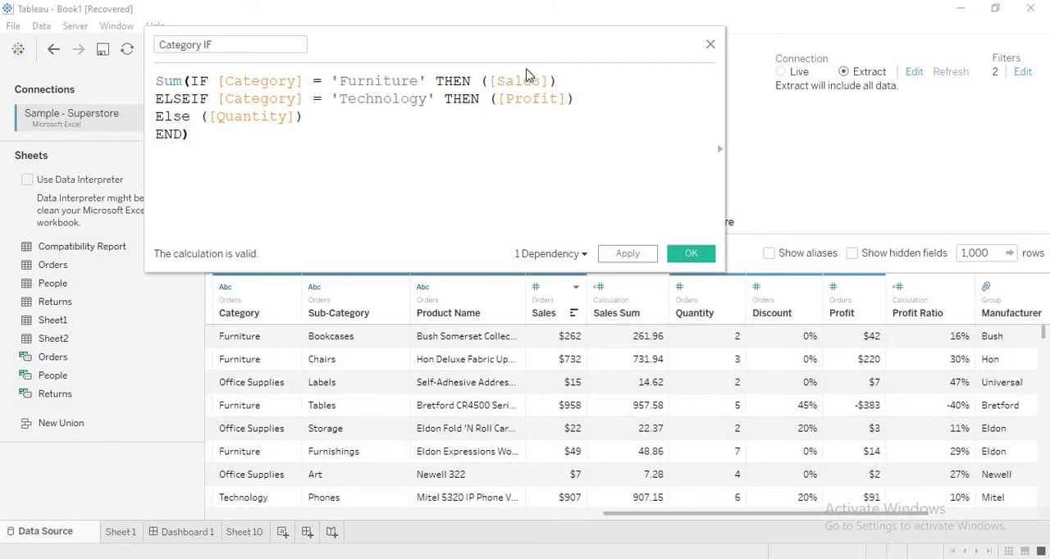
left_click_drag(481, 82, 558, 83)
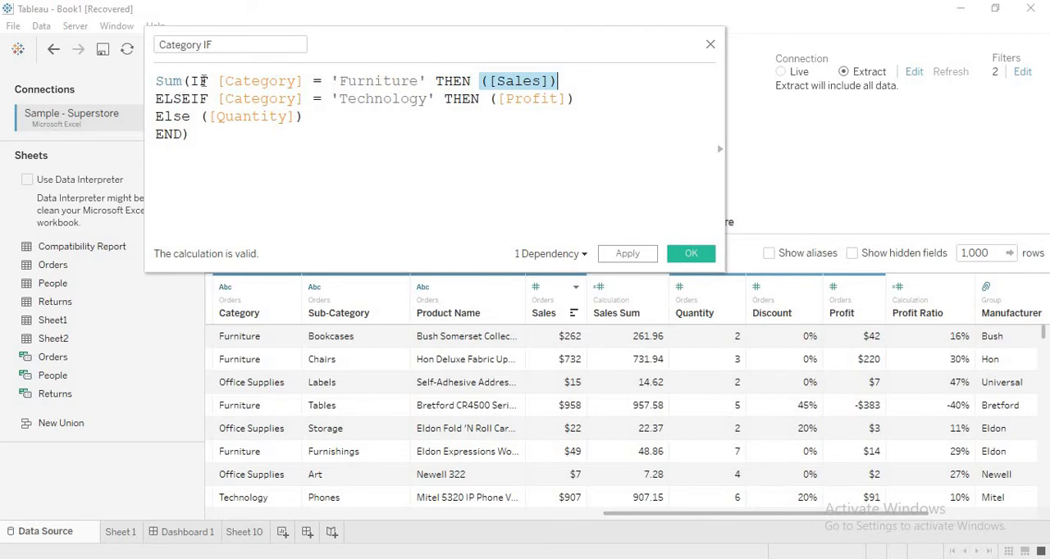
- Undo the formula edits back to the version with Sum([Sales]), Sum([Profit]) and Avg([Quantity]) without the outer Sum
left_click_drag(431, 66, 545, 101)
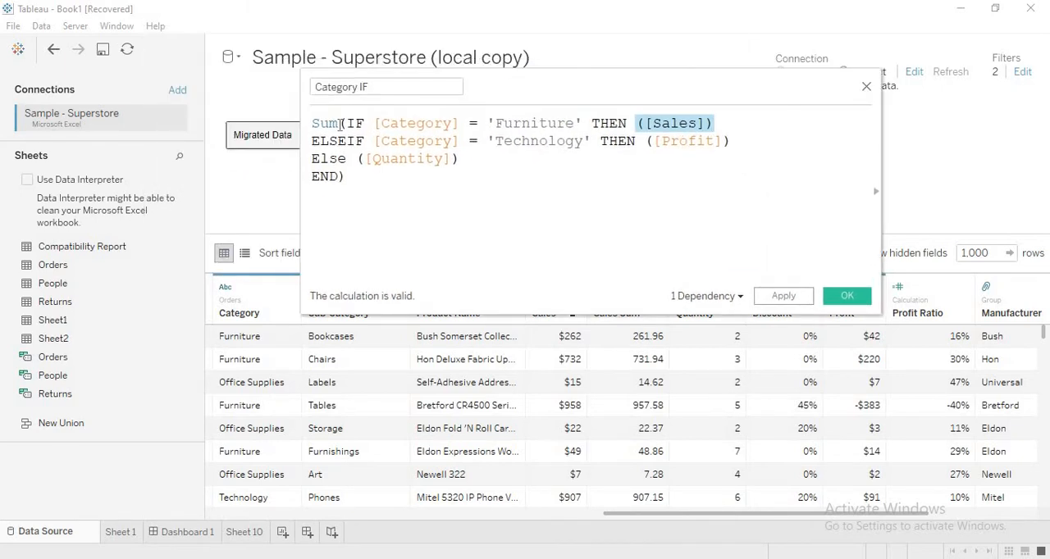
left_click(340, 125)
key("ctrl+z")
key("ctrl+z")
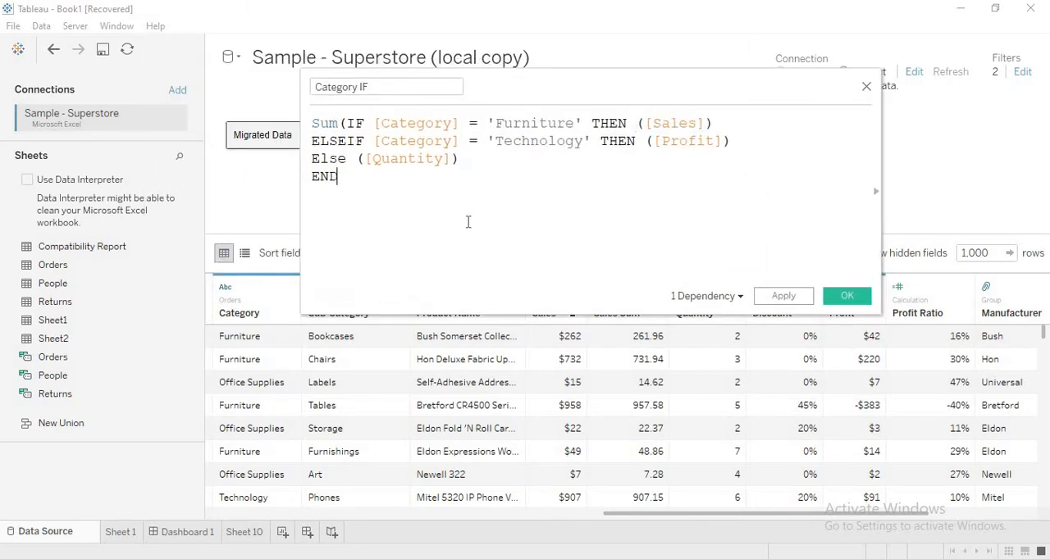
key("ctrl+z")
key("ctrl+z")
key("ctrl+z")
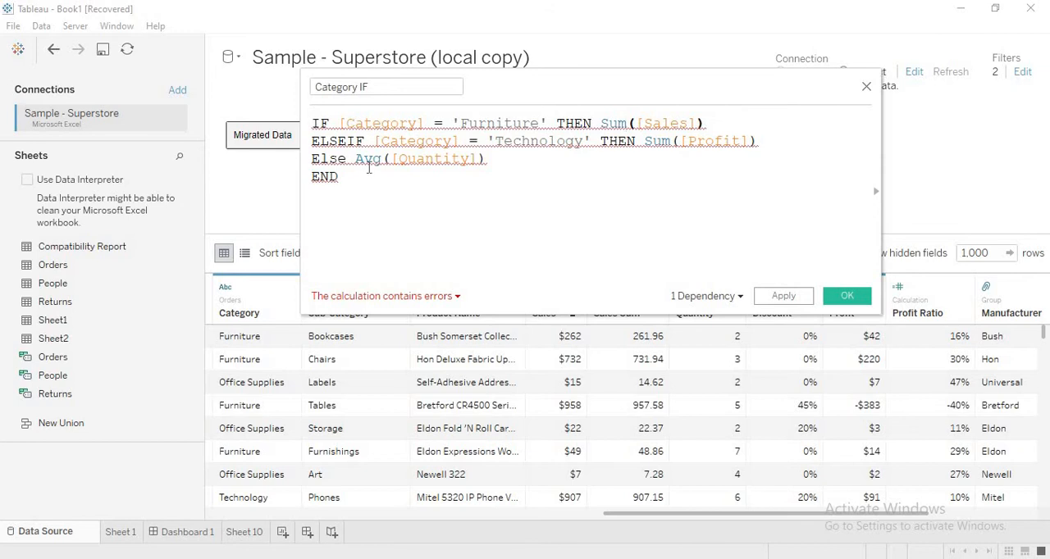
- Wrap [Category] in Attr() in the IF line's 'Furniture' condition
mouse_move(368, 168)
mouse_move(312, 124)
type("Attr(")
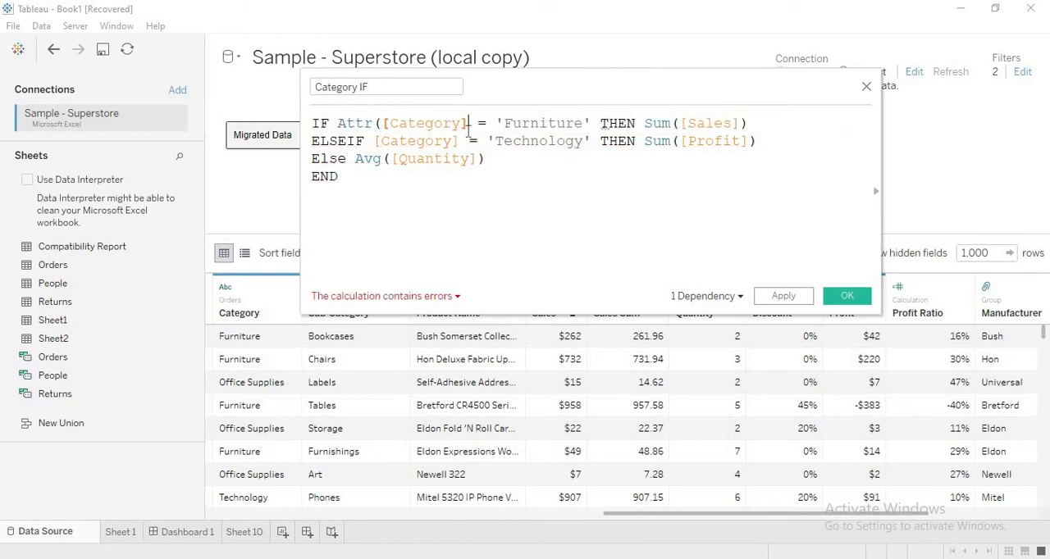
type(")")
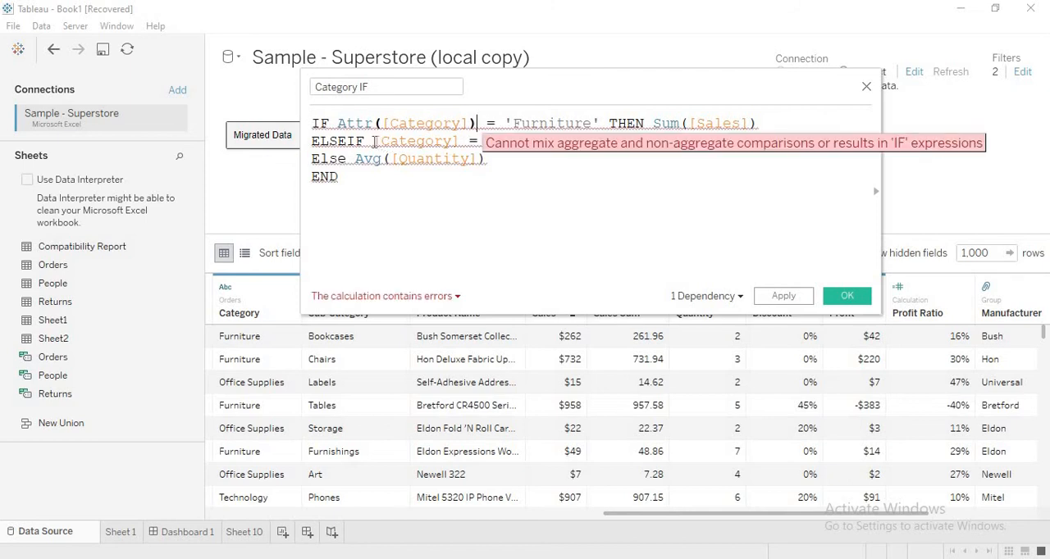
type("AT")
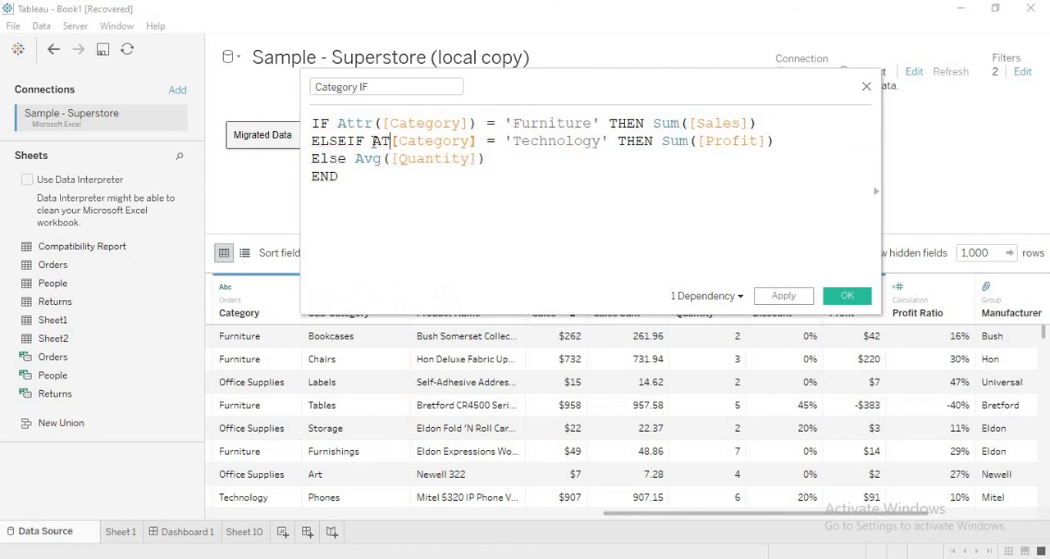
- Wrap [Category] in Attr() in the ELSEIF line's 'Technology' condition
key("BackSpace")
type("ttr")
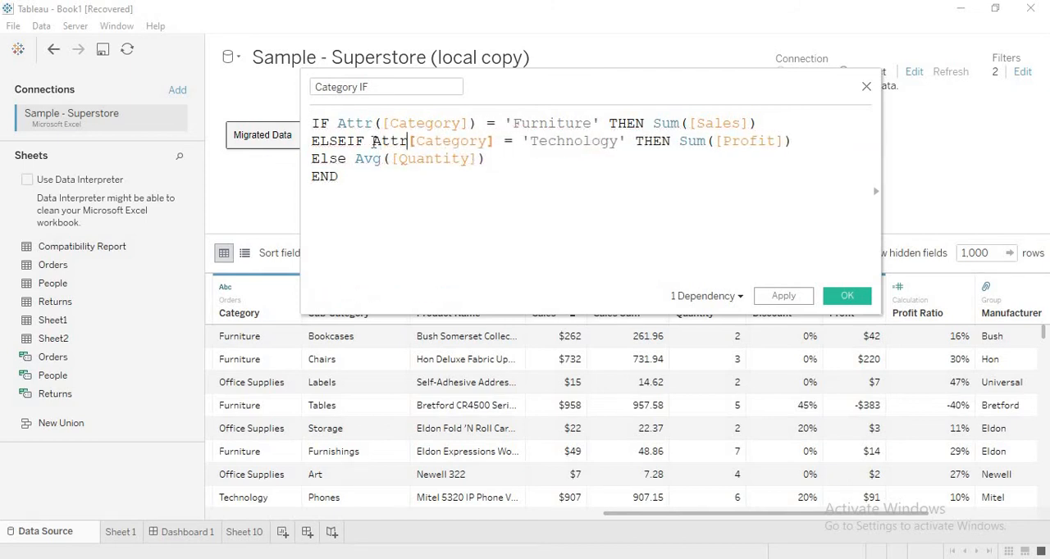
type("(")
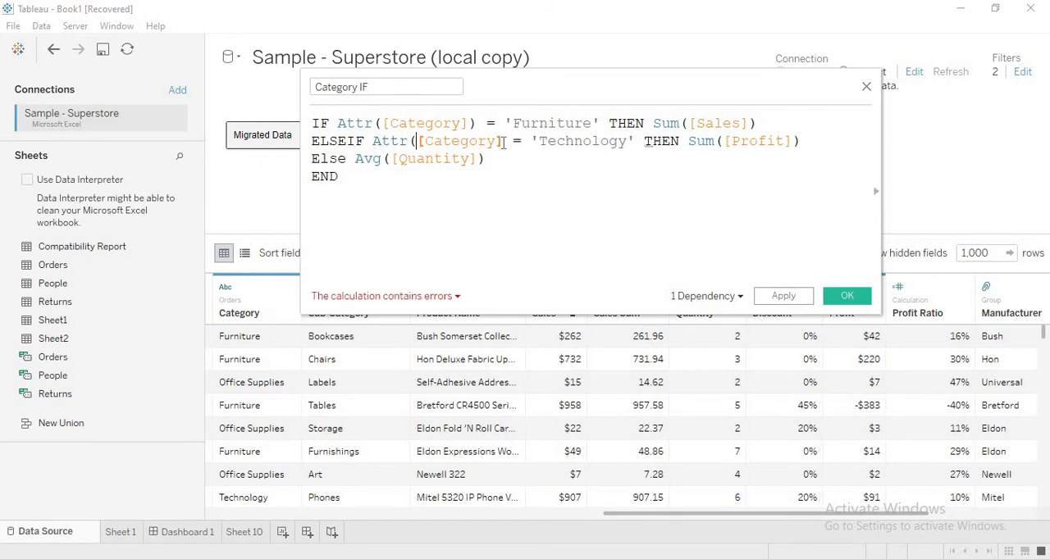
left_click(502, 141)
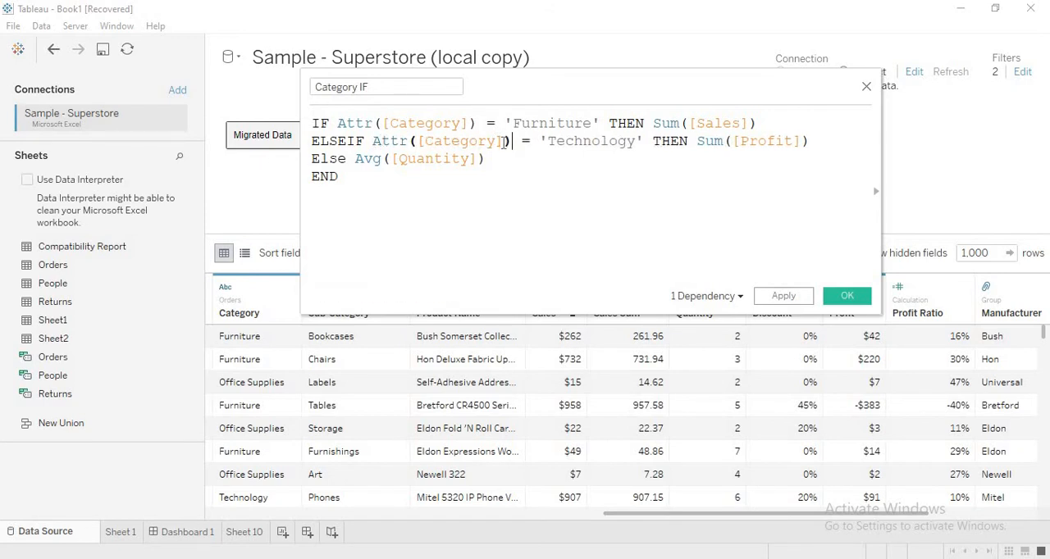
type(")")
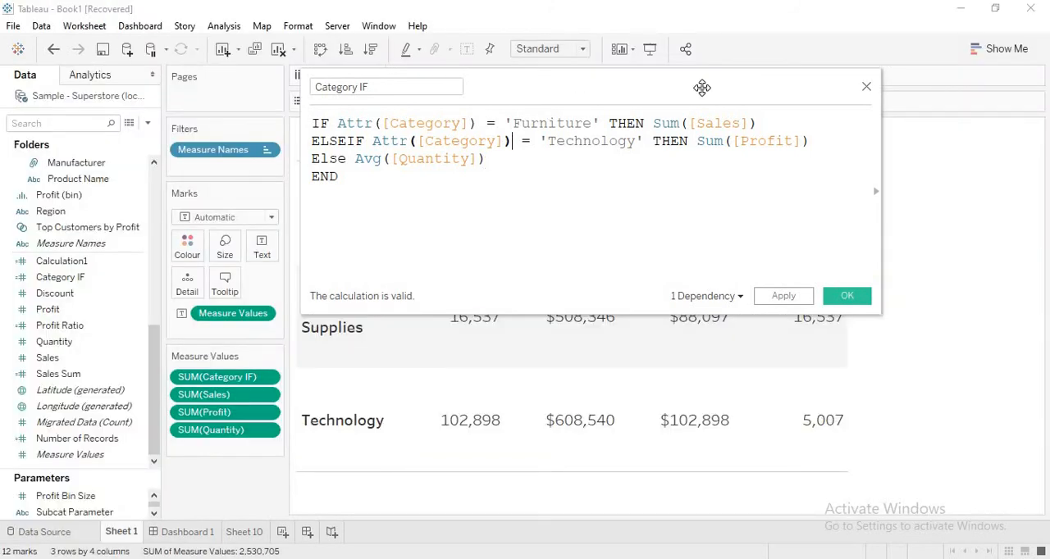
- Move the calculation editor clear of the Category IF column on Sheet 1 and apply the updated formula
left_click_drag(698, 87, 842, 97)
left_click_drag(880, 135, 776, 53)
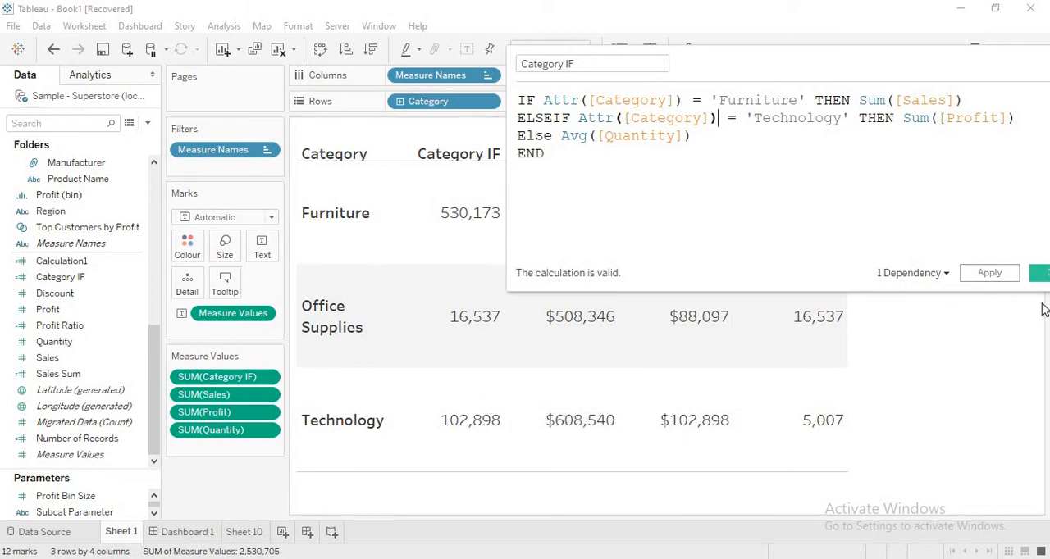
left_click(998, 277)
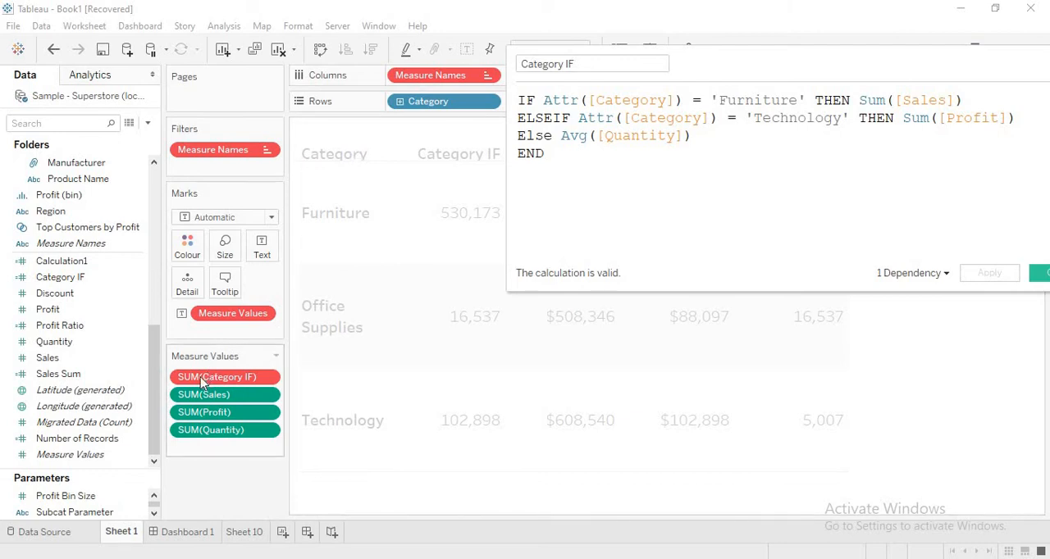
- Replace SUM(Category IF) in the Measure Values with a fresh copy of Category IF and check its results per category
left_click(243, 383)
left_click_drag(236, 386, 226, 508)
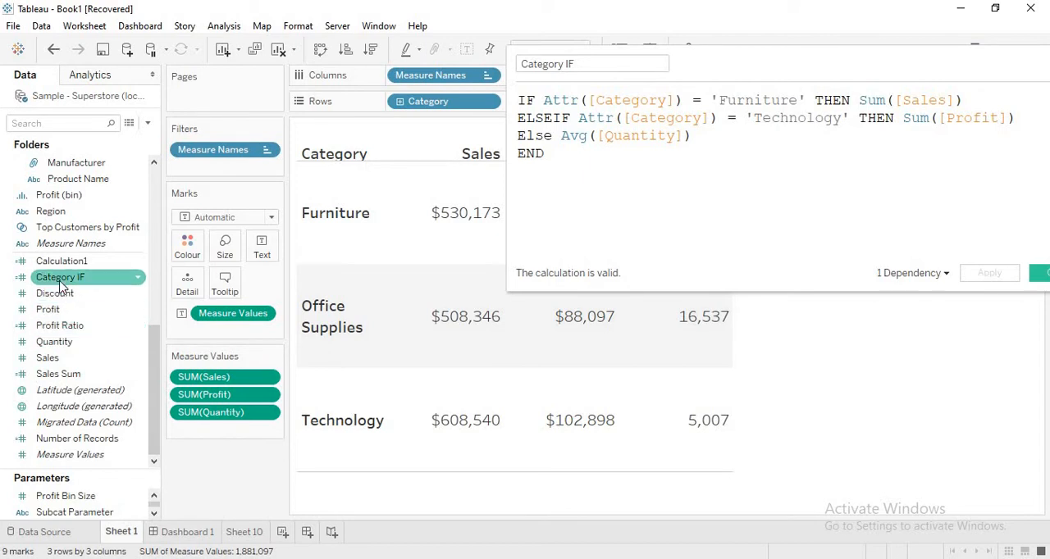
mouse_move(60, 284)
left_mouse_down()
mouse_move(184, 328)
mouse_move(212, 433)
left_mouse_up()
left_click_drag(839, 58, 279, 194)
mouse_move(785, 208)
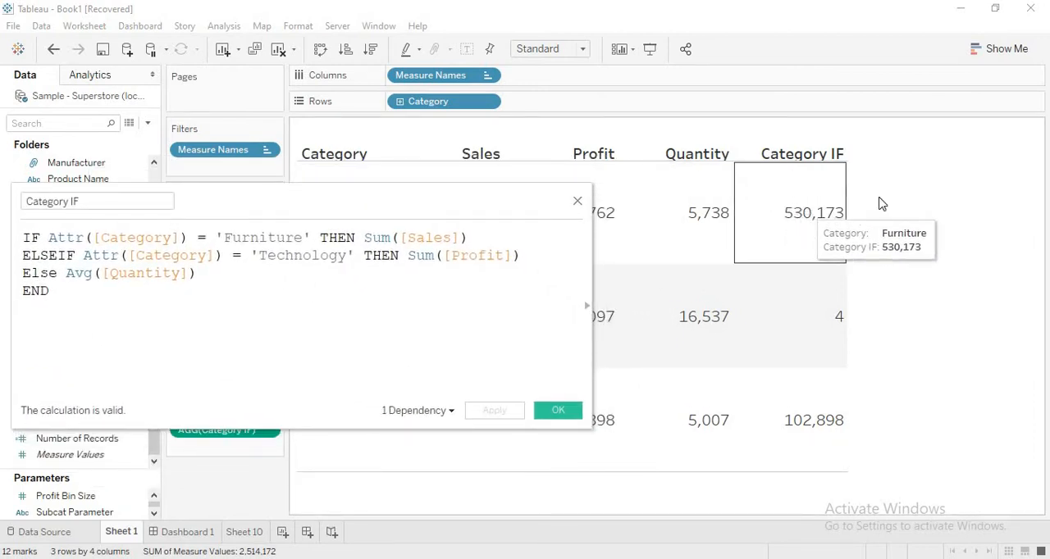
mouse_move(832, 335)
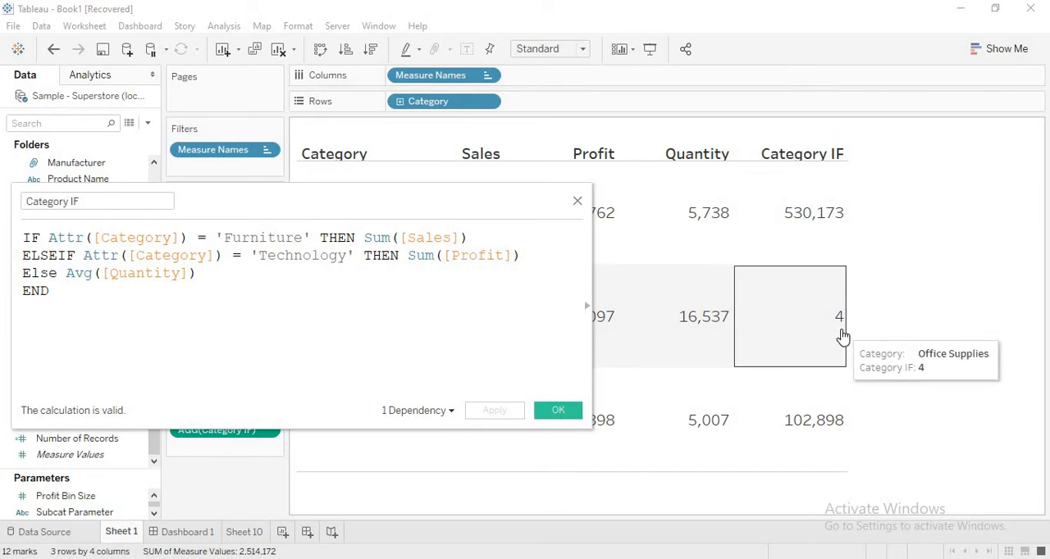
mouse_move(703, 336)
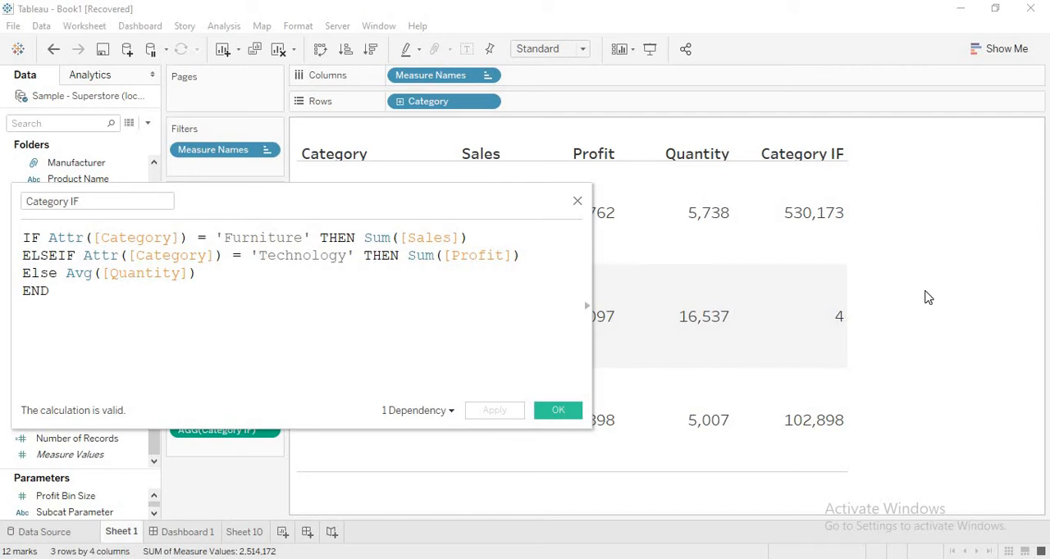
- Change Avg to Sum in the Else line of Category IF, apply the formula and close the editor
double_click(70, 273)
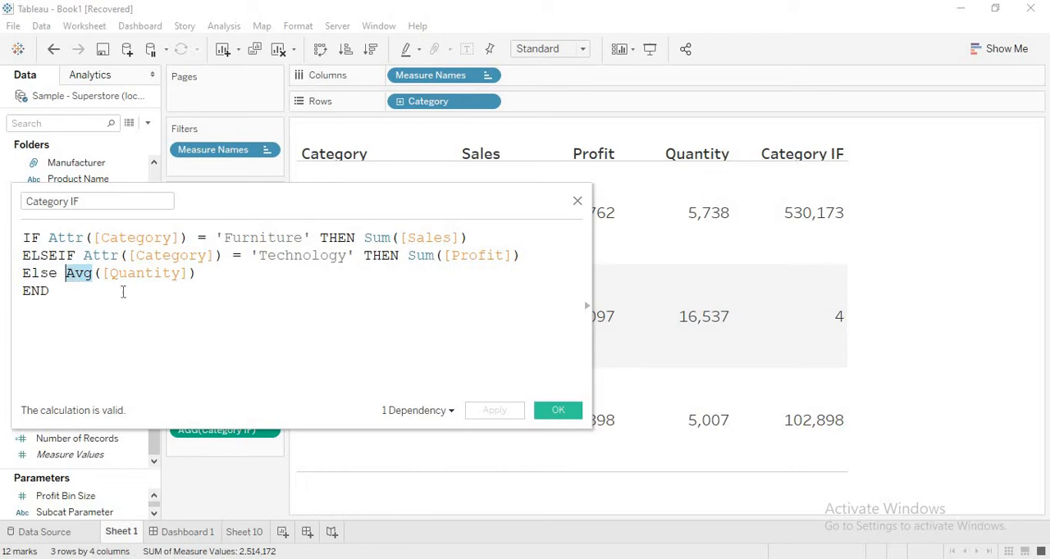
type("Sum")
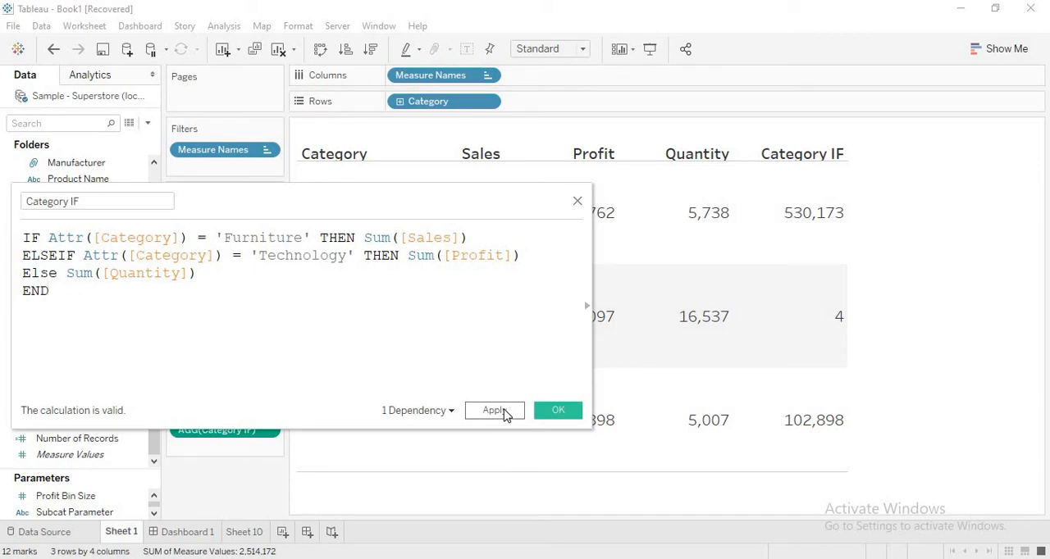
left_click(495, 411)
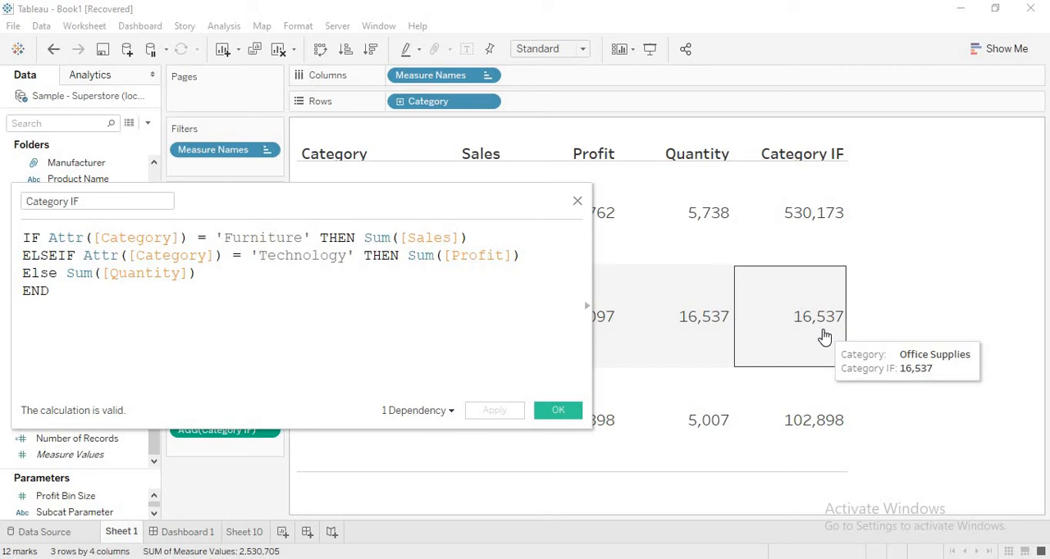
left_click(577, 201)
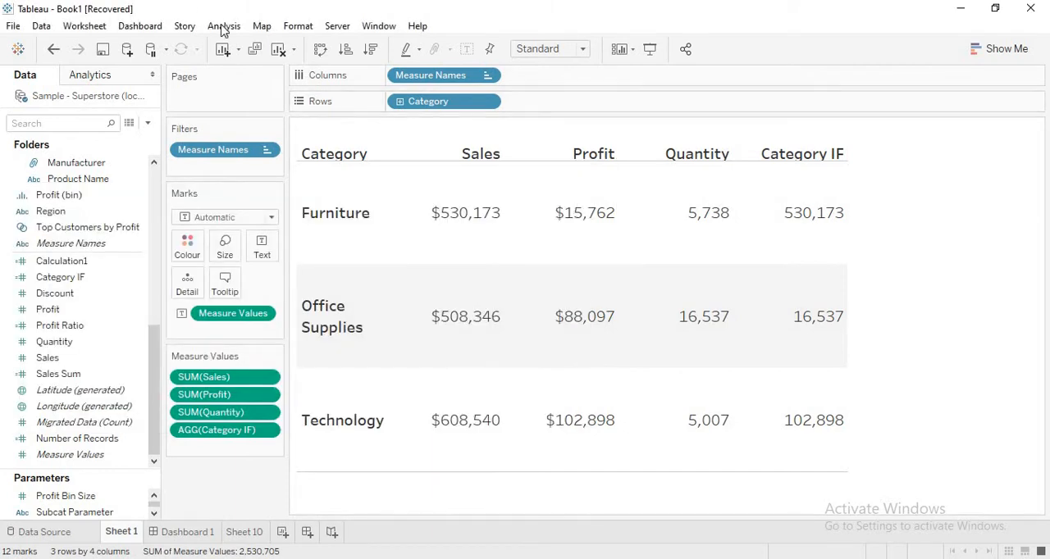
- Open a new calculated field and place its editor below the Furniture row of the table
left_click(224, 26)
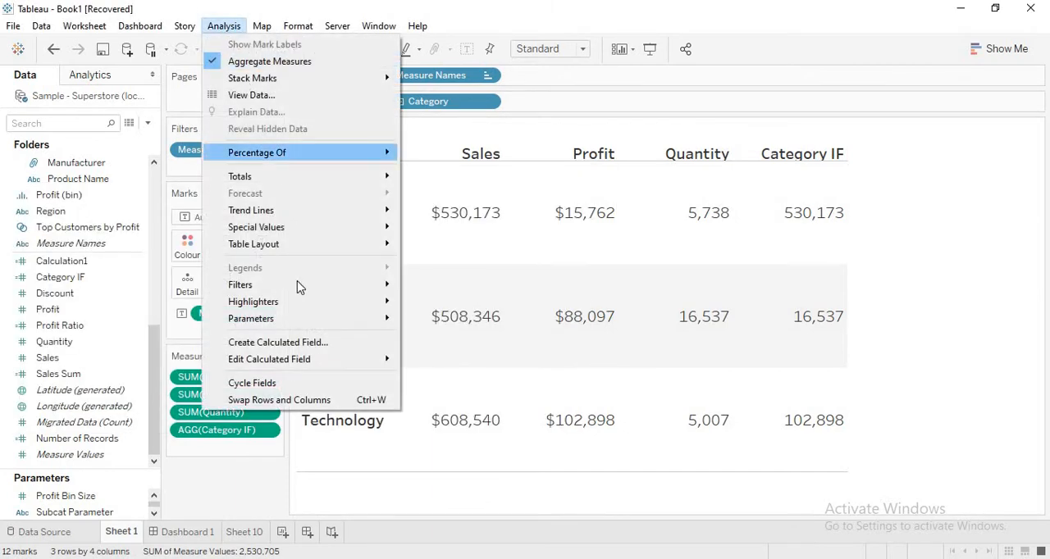
left_click(294, 343)
left_click_drag(336, 194, 588, 288)
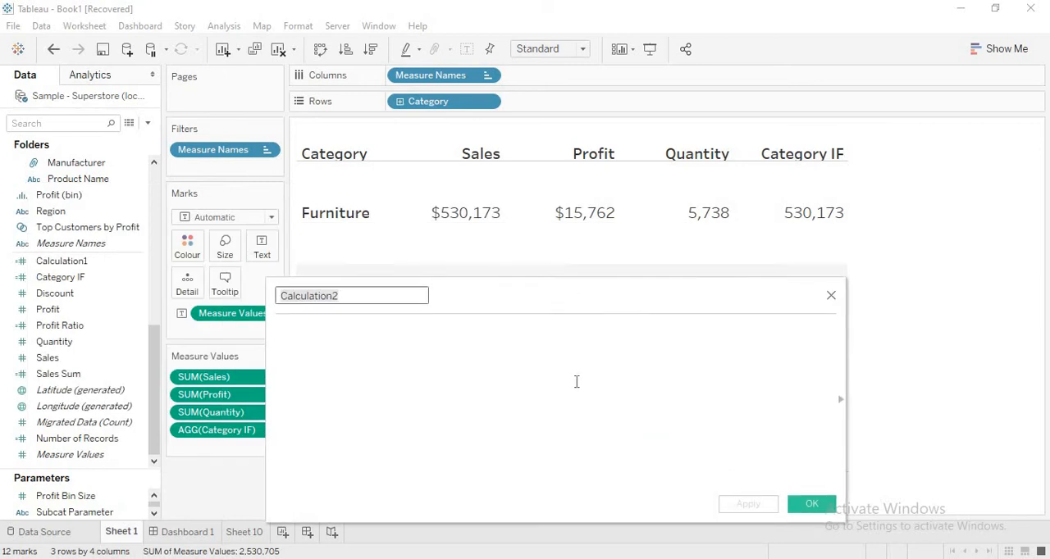
- Enter the first formula line IF SUM([Profit]) > 0 Then 'Profit' in the new calculated field
left_click(577, 381)
type("IF ")
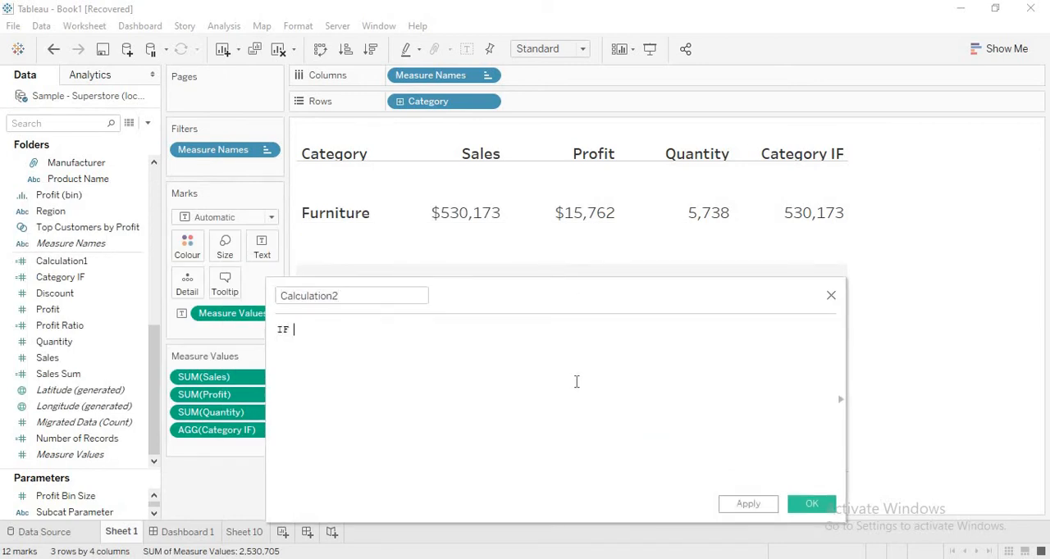
type("[Profi")
key("Return")
key("BackSpace")
key("BackSpace")
key("BackSpace")
key("BackSpace")
key("BackSpace")
key("BackSpace")
key("BackSpace")
key("BackSpace")
type("Sum")
key("Return")
type("Prof")
key("Return")
type("> ")
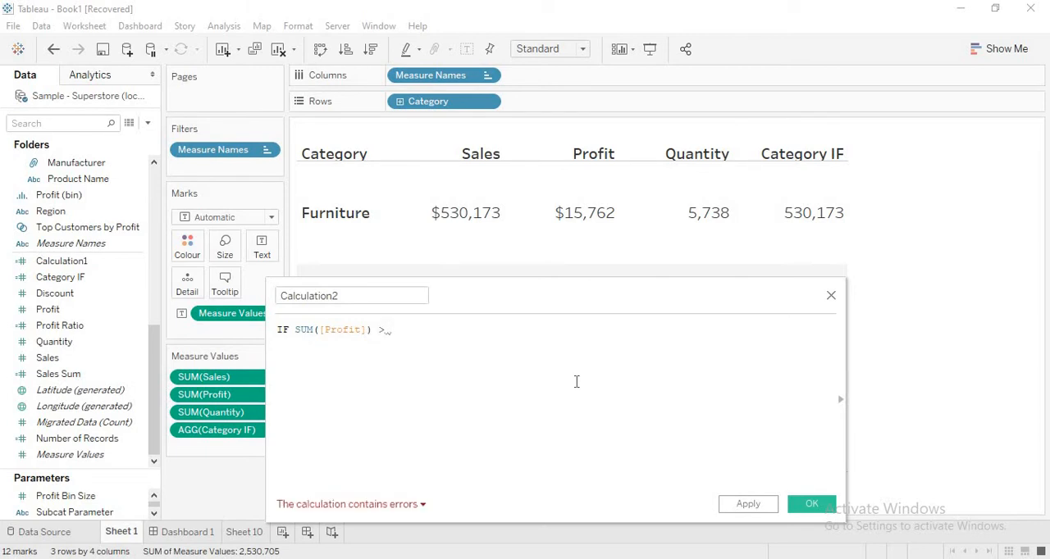
type("0 Then")
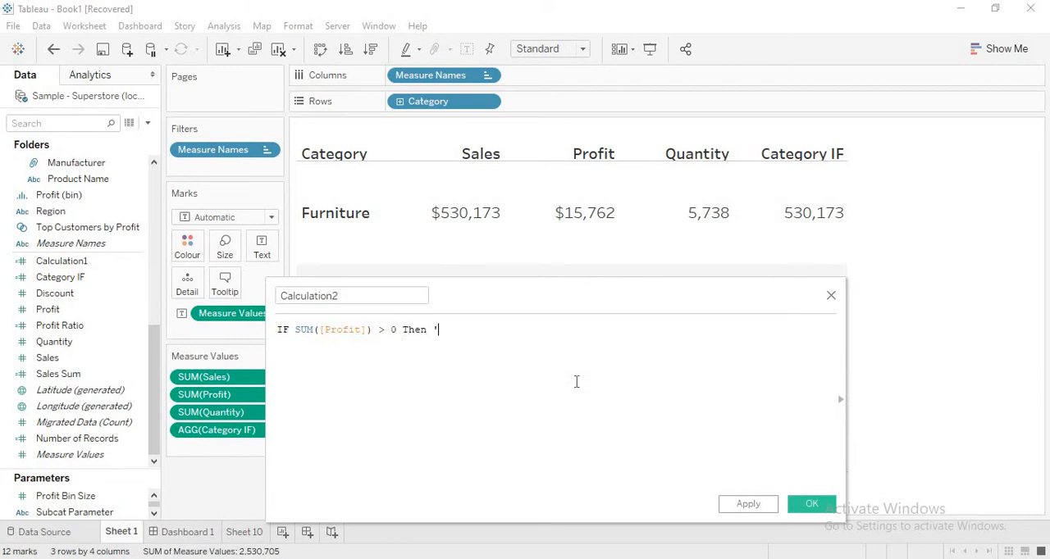
type(" 'Profit' Else")
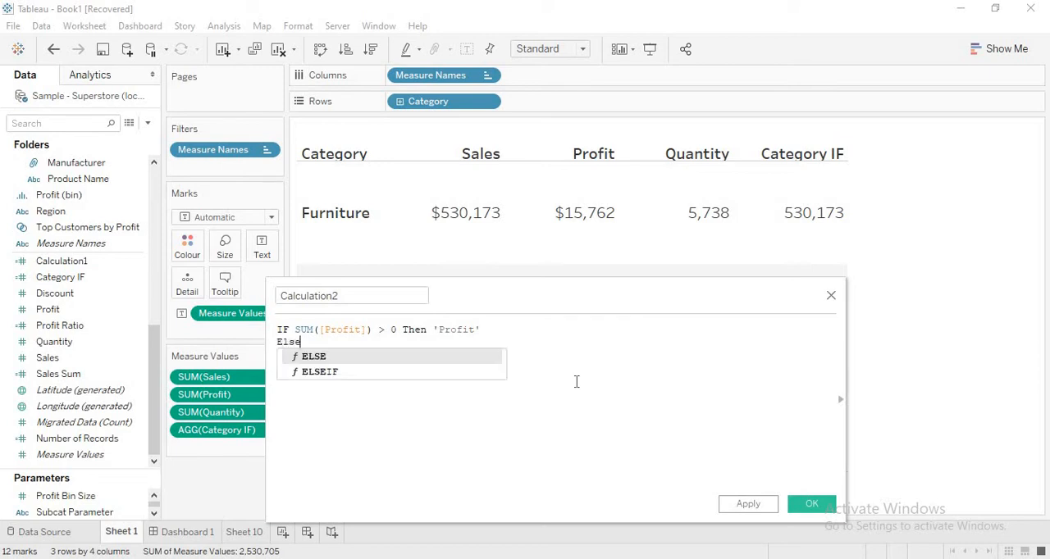
type(" Loss")
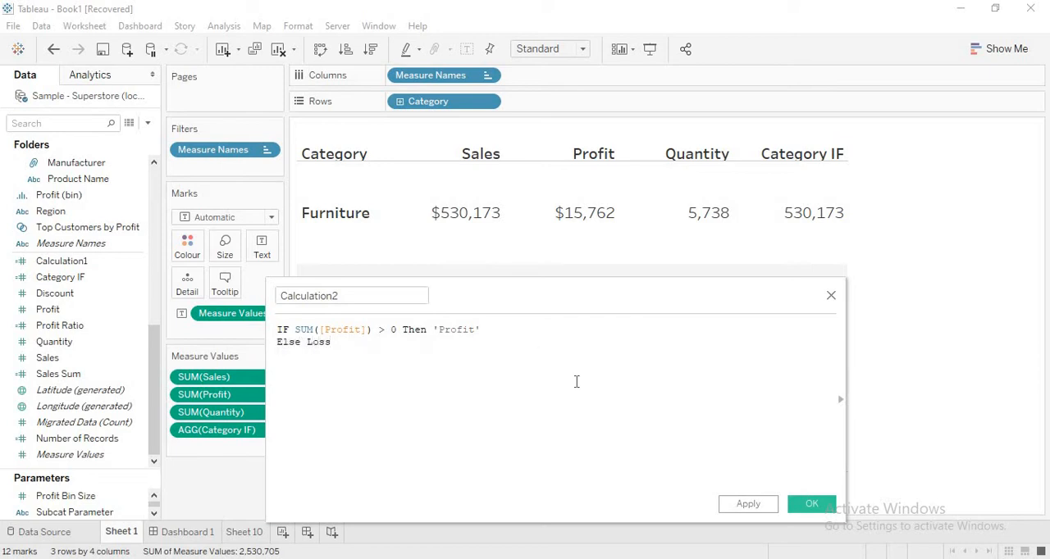
- Add an Else line with the result Loss below the IF line and delete the unquoted Loss text
key("BackSpace")
key("BackSpace")
key("BackSpace")
key("BackSpace")
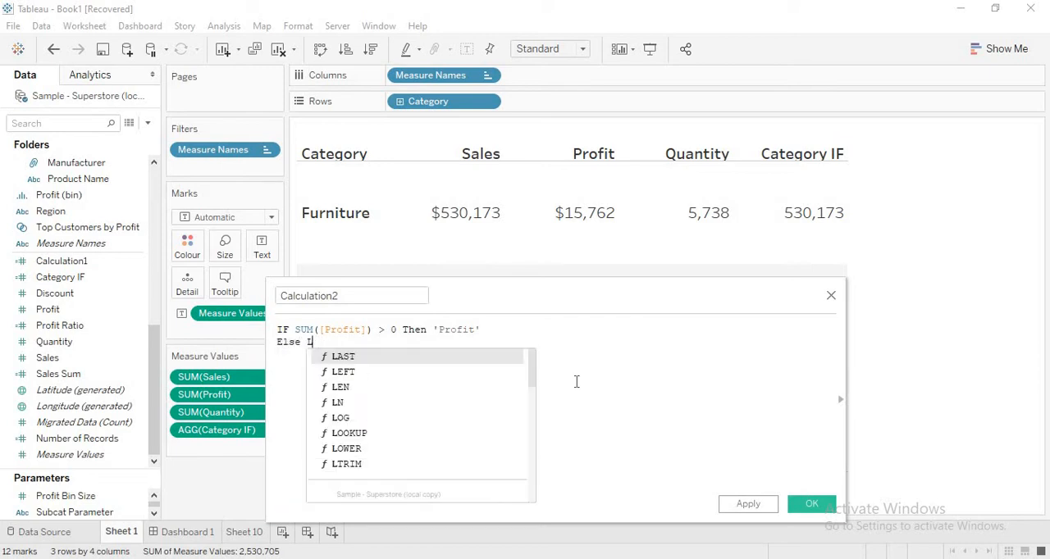
- Replace the 'Profit' text after Then in the first formula line with SUM([Sales])
left_click(493, 325)
key("BackSpace")
key("BackSpace")
key("BackSpace")
key("BackSpace")
key("BackSpace")
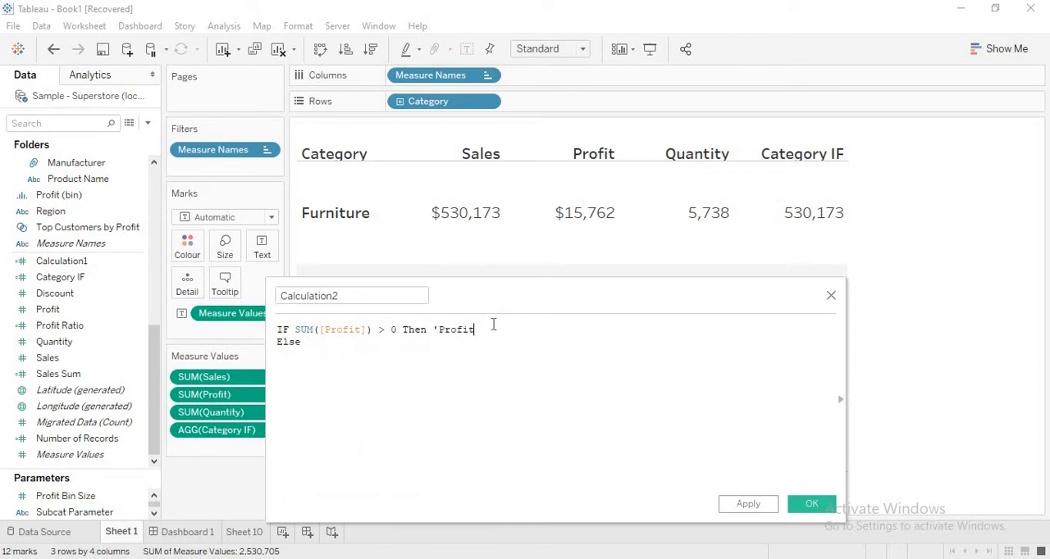
type("Sum")
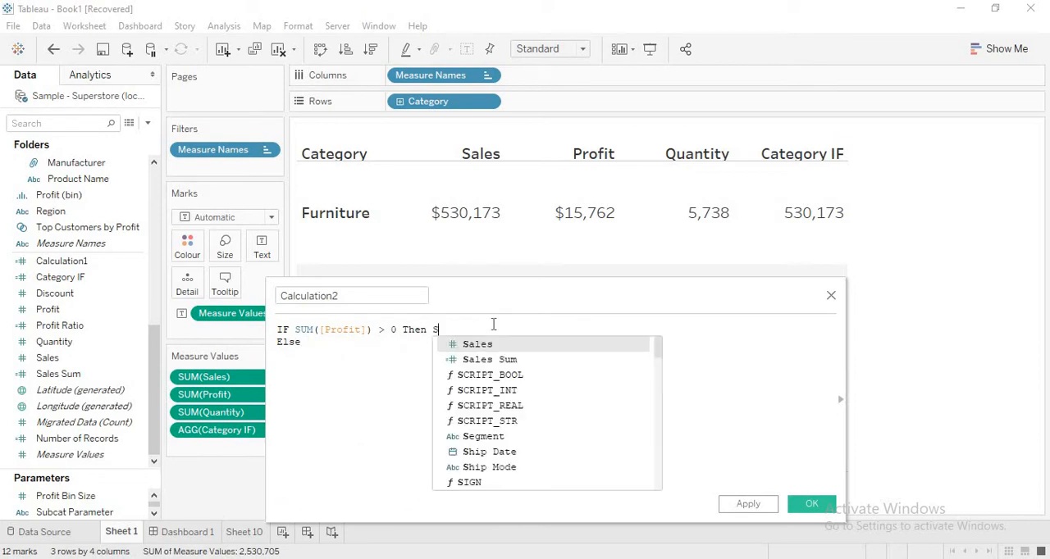
key("Return")
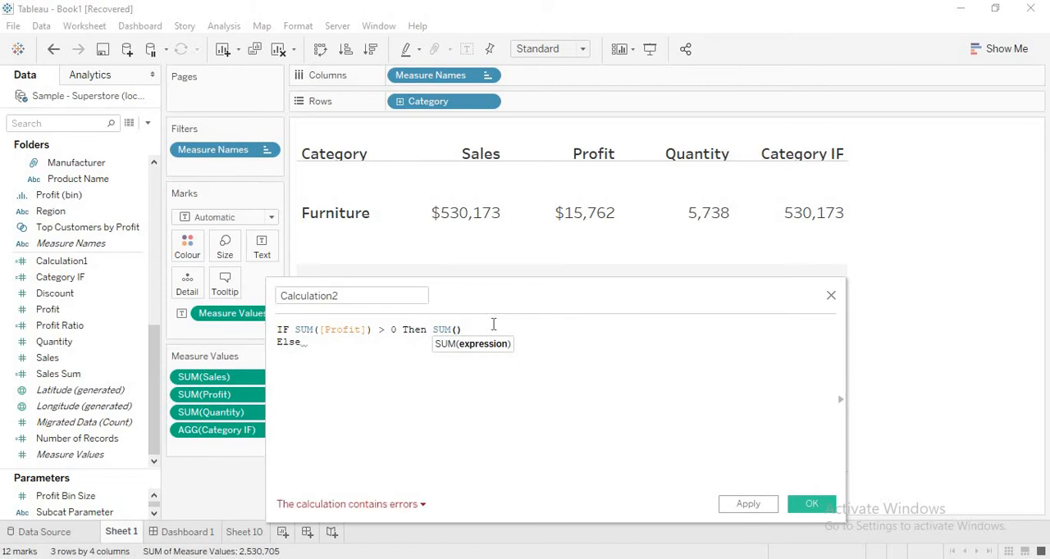
type("Sal")
key("Return")
- Complete the Else line with Avg([Quantity]) and finish the formula with End on a new line
type("SUM")
key("Return")
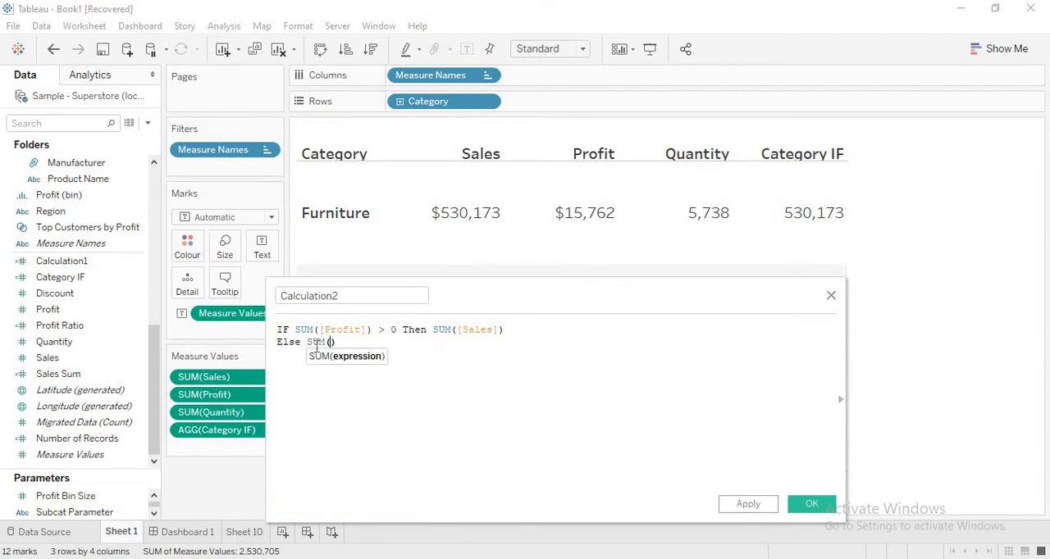
key("BackSpace")
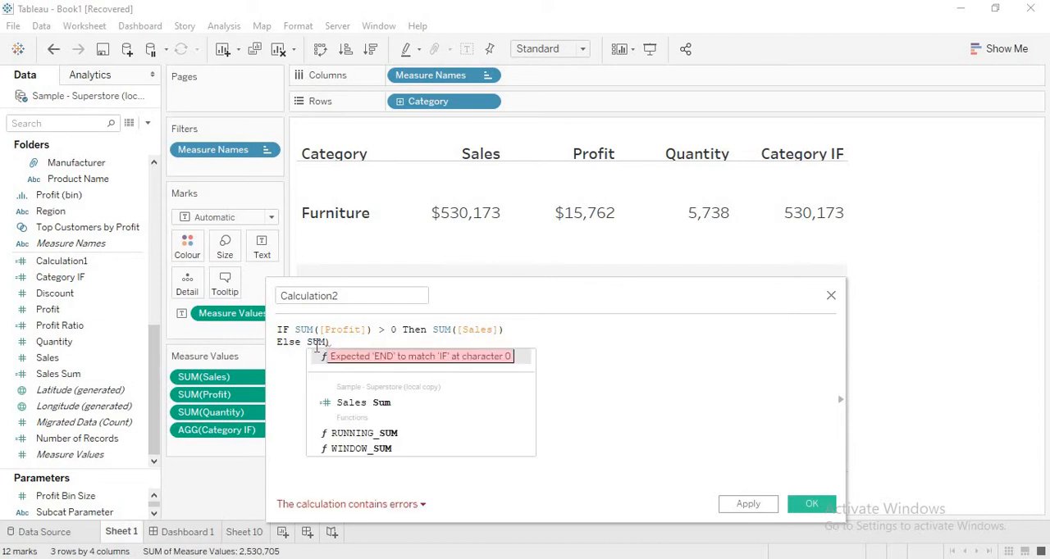
key("BackSpace")
key("BackSpace")
key("BackSpace")
key("BackSpace")
type("Avg")
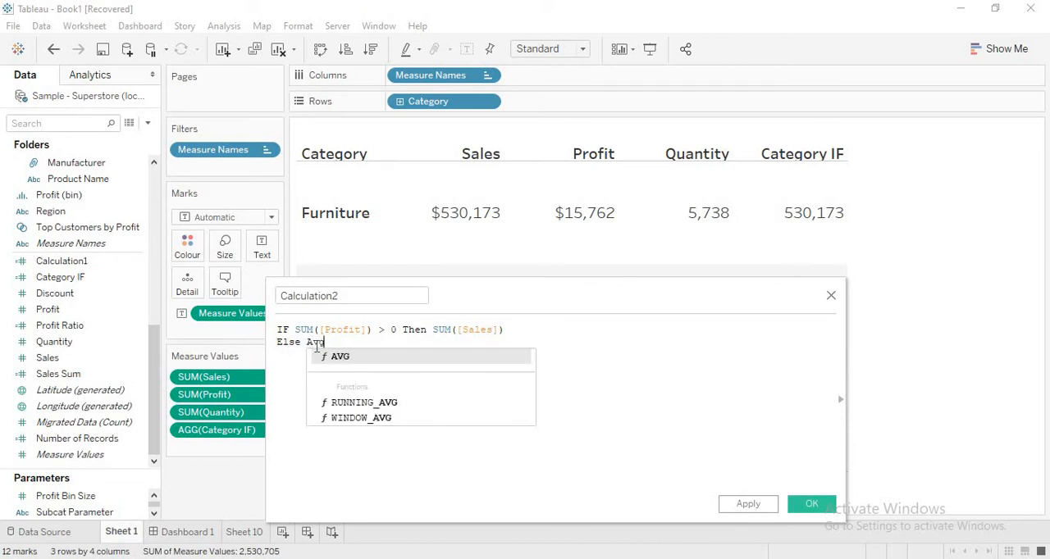
type("(")
type("Qua")
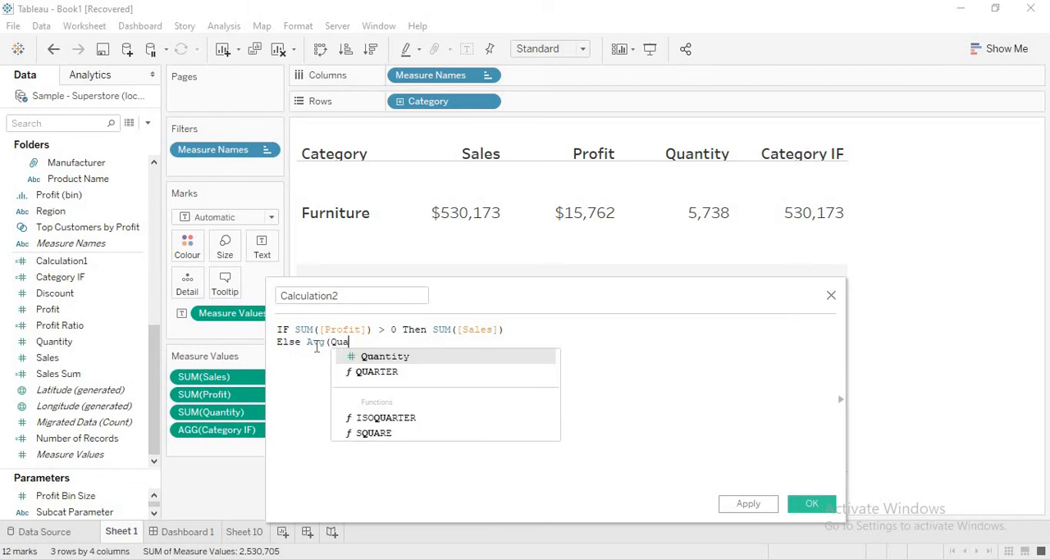
key("Return")
type(")")
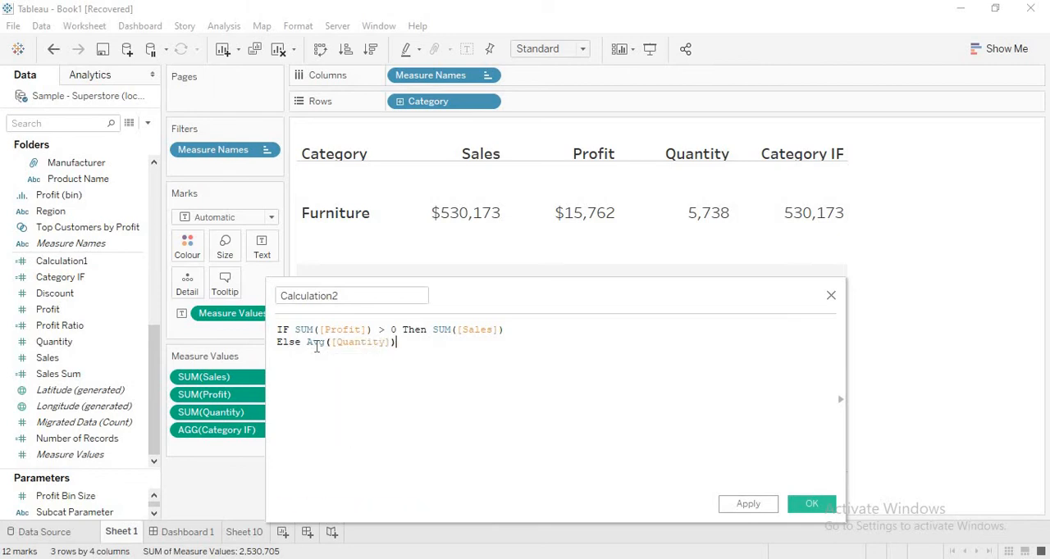
key("Return")
type("End")
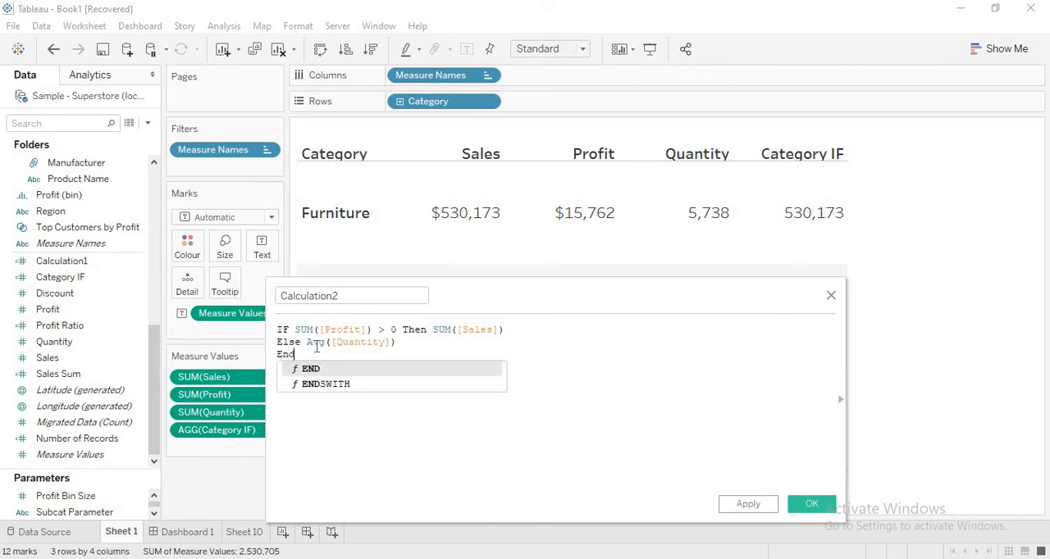
left_click(599, 397)
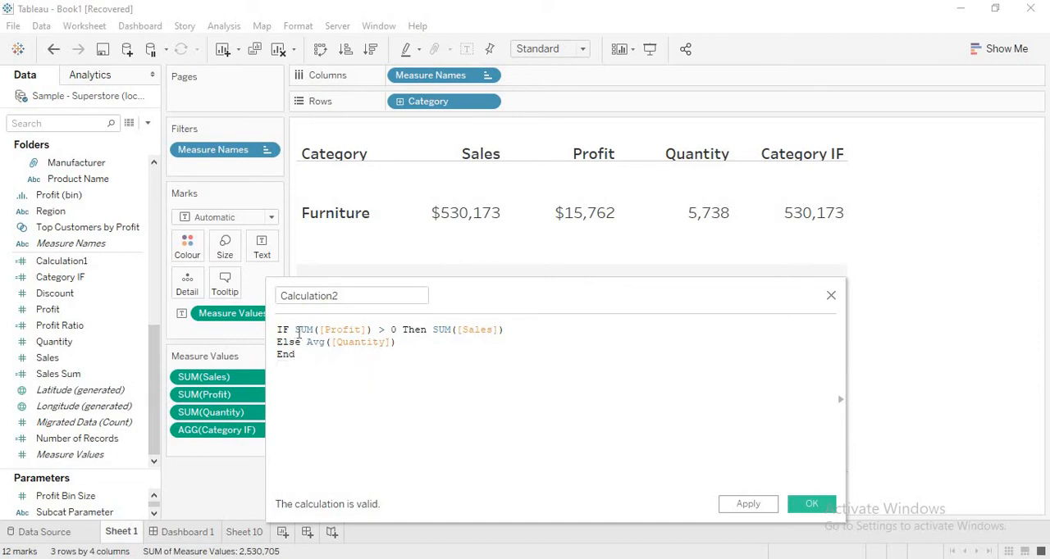
- Examine the SUM([Profit]) condition and the SUM([Sales]) result in the first formula line
left_click_drag(295, 330, 375, 330)
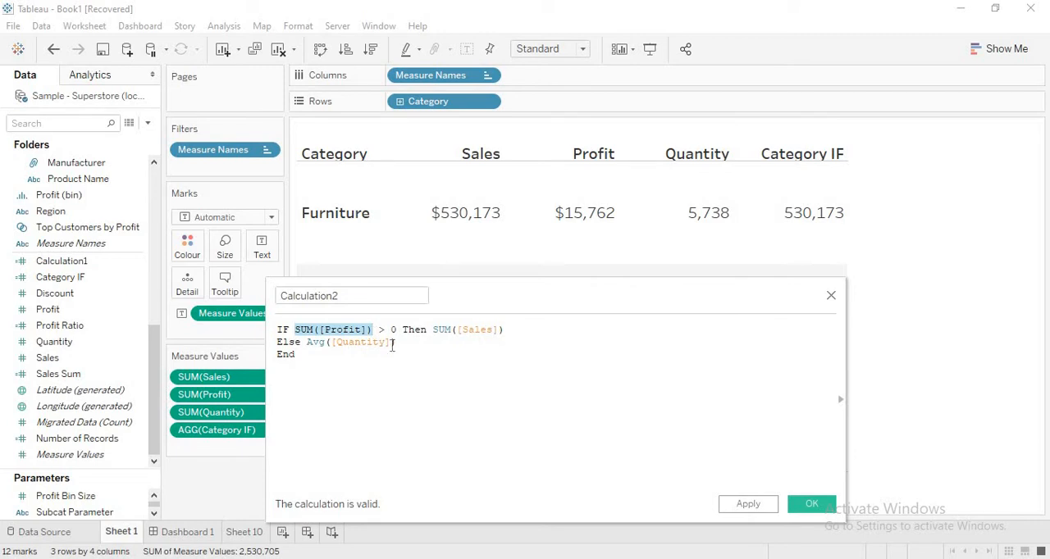
left_click(395, 349)
left_click_drag(296, 330, 507, 329)
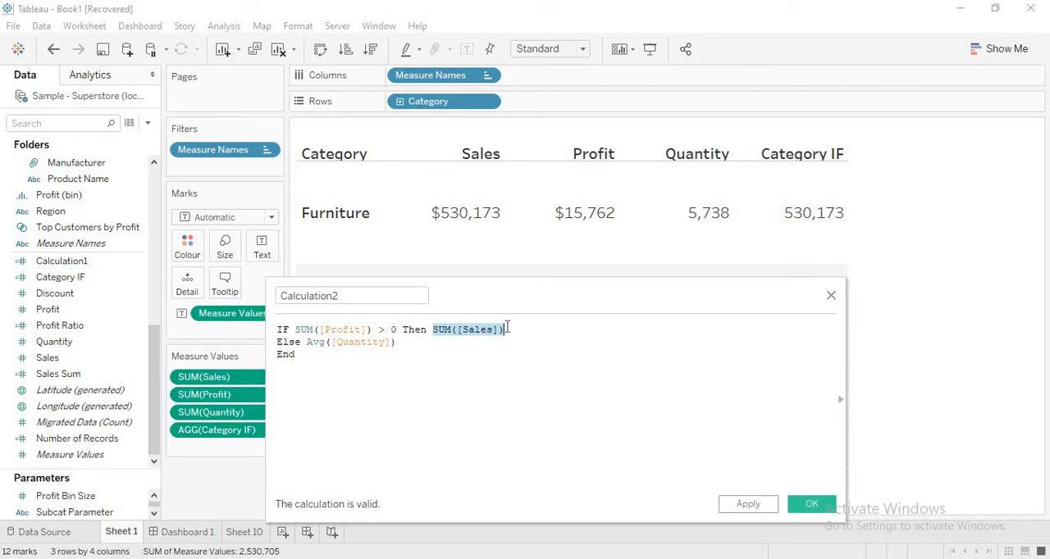
left_click(526, 333)
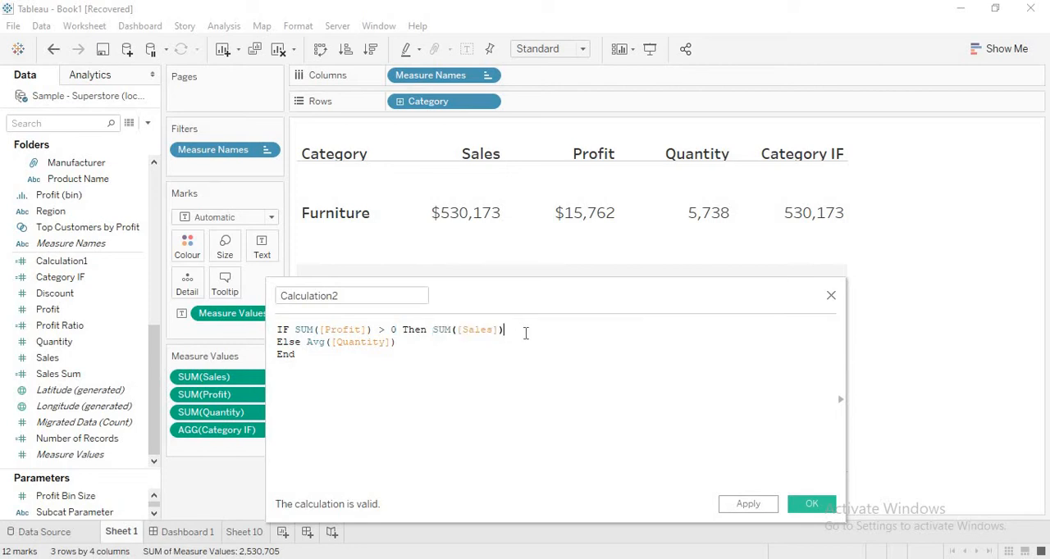
- Remove the SUM aggregation before ([Sales]) in the Then result and read the calculation's error details
left_click(451, 329)
key("BackSpace")
key("BackSpace")
key("BackSpace")
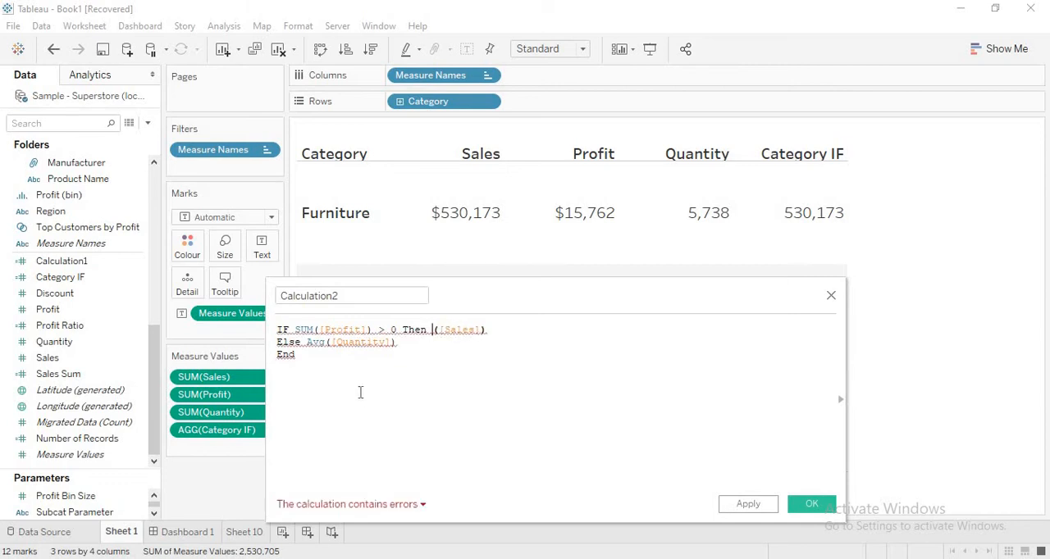
left_click(345, 512)
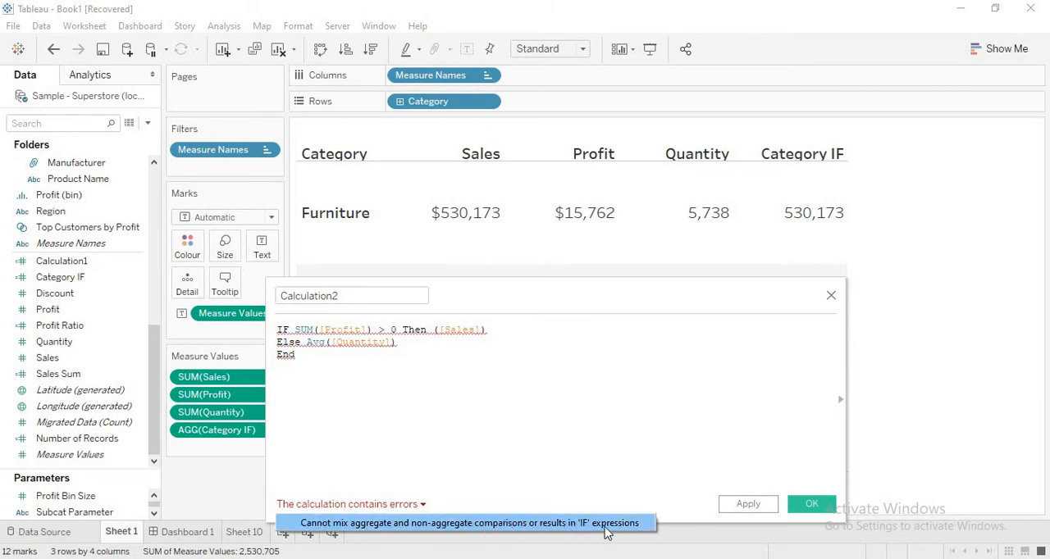
left_click(432, 361)
mouse_move(394, 349)
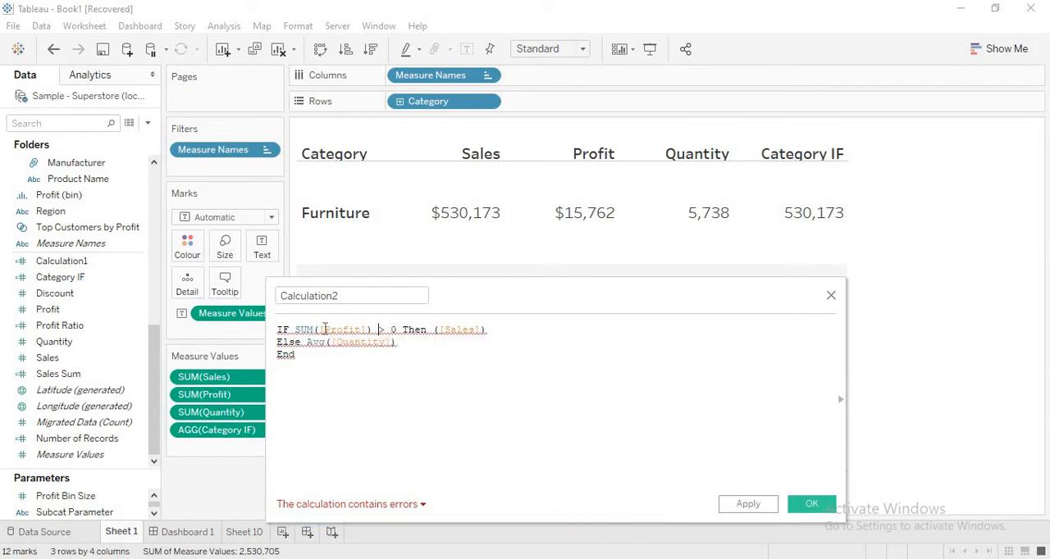
- Wrap SUM([Profit]) in the IF condition in curly braces and check the calculation's error details
left_click(379, 329)
left_click(295, 329)
type("(")
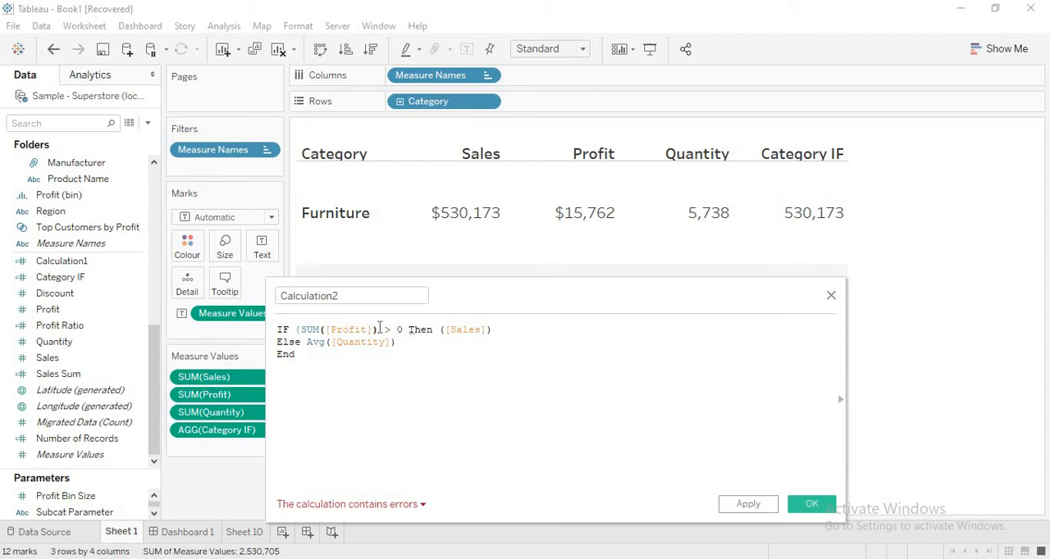
left_click(380, 329)
type(")")
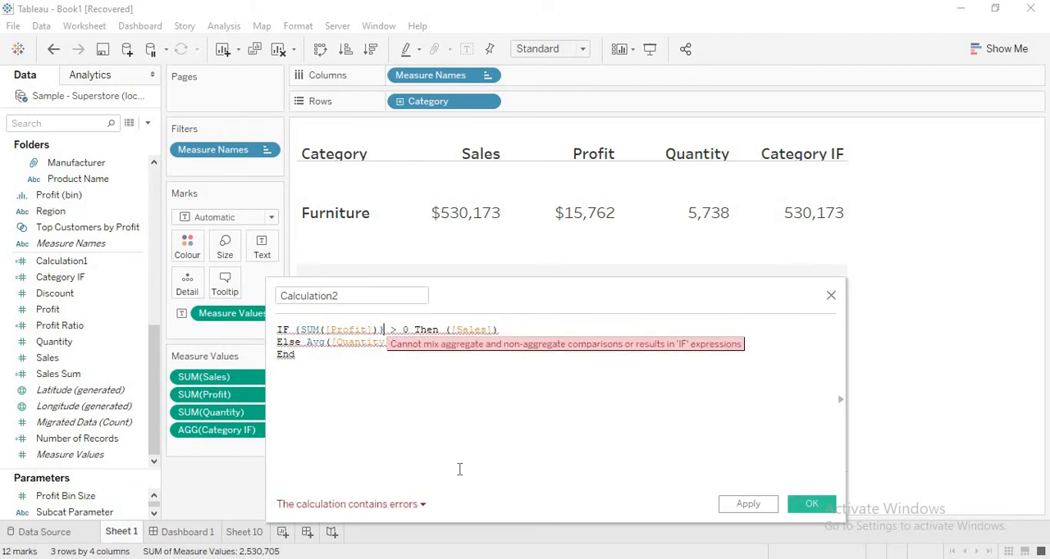
left_click(412, 505)
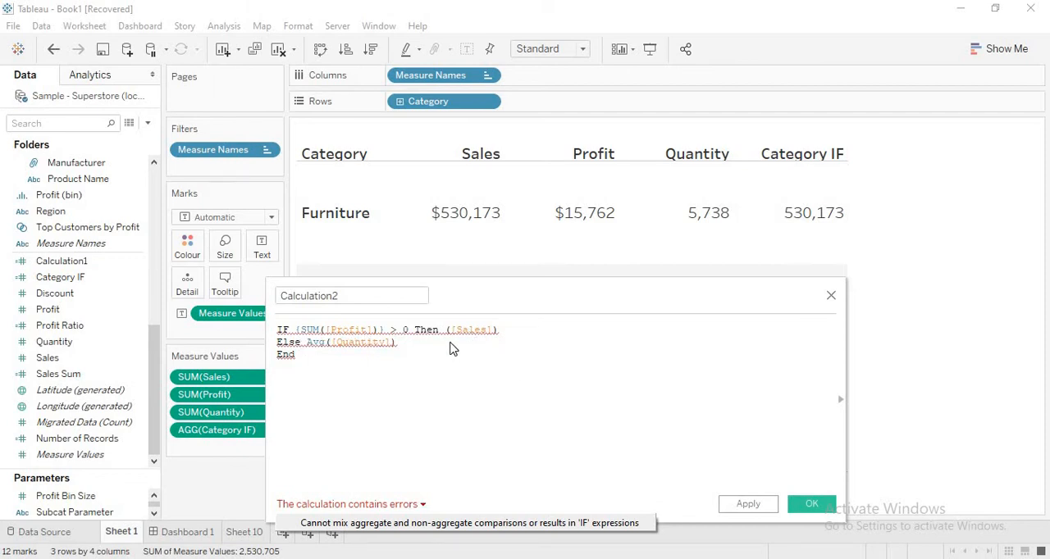
- Remove the Avg aggregation before ([Quantity]) in the Else line and review the {SUM([Profit])} expression
left_click(325, 344)
key("BackSpace")
key("BackSpace")
key("BackSpace")
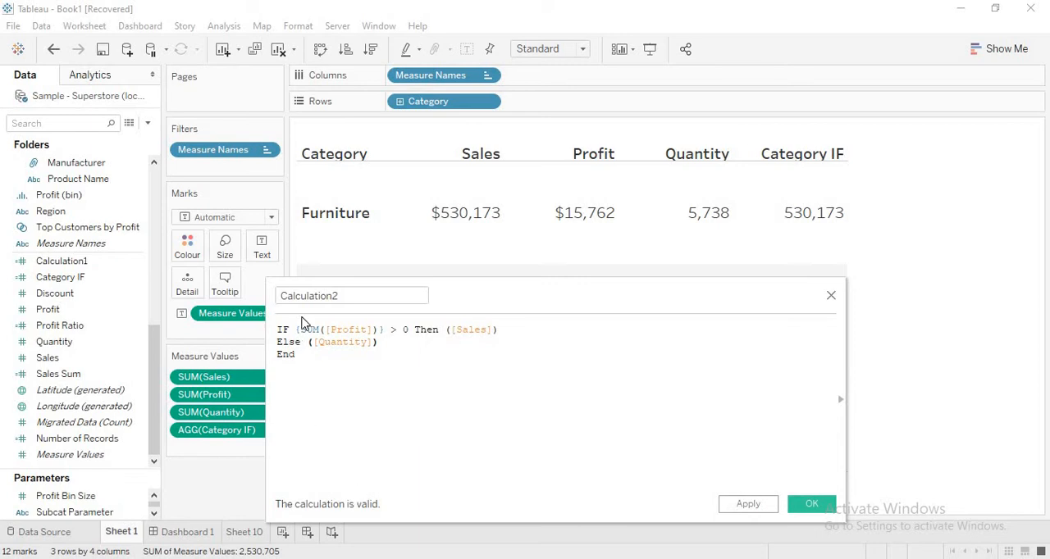
left_click_drag(297, 329, 385, 329)
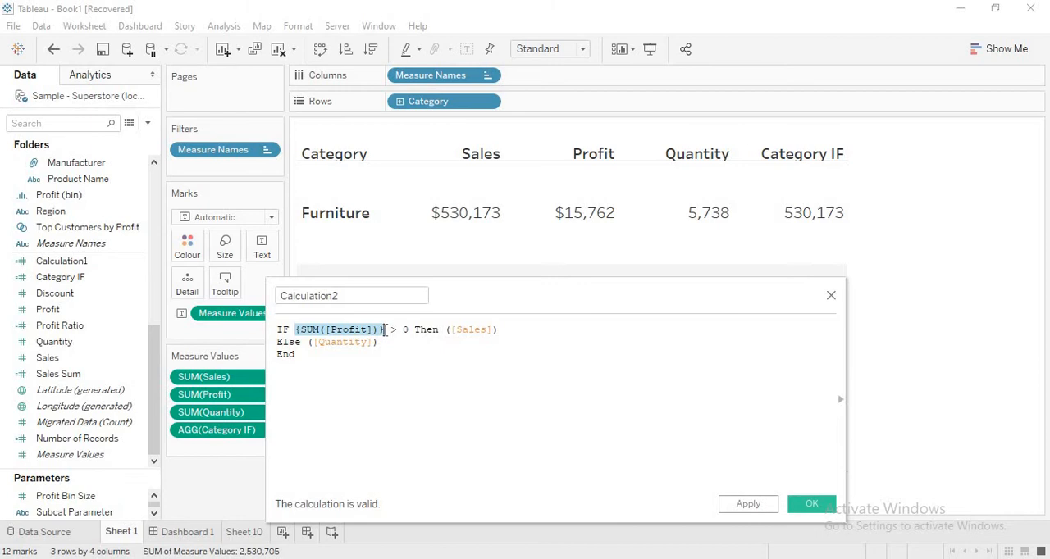
left_click(413, 354)
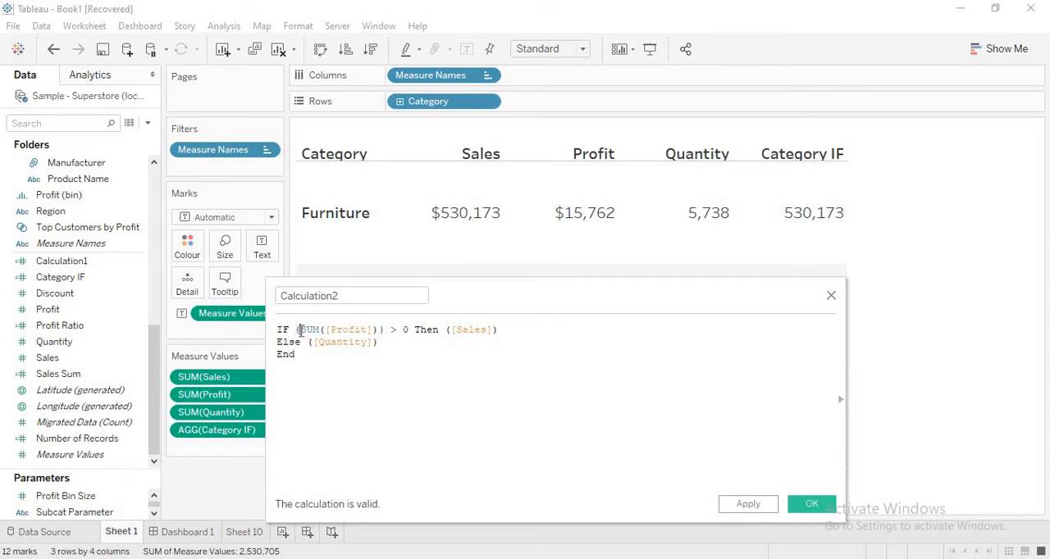
- Delete the curly braces around SUM([Profit]) in the IF condition
left_click(300, 330)
key("BackSpace")
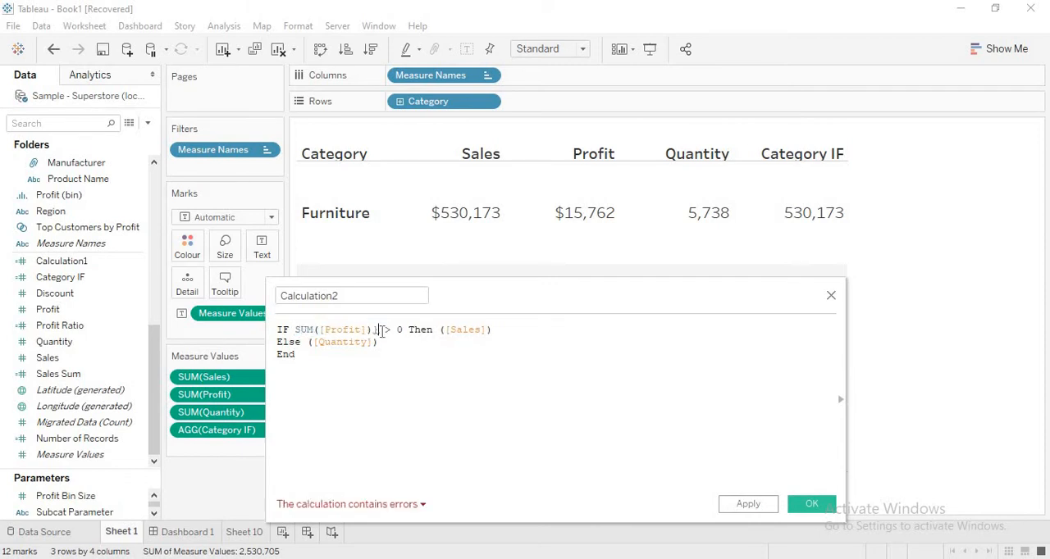
key("BackSpace")
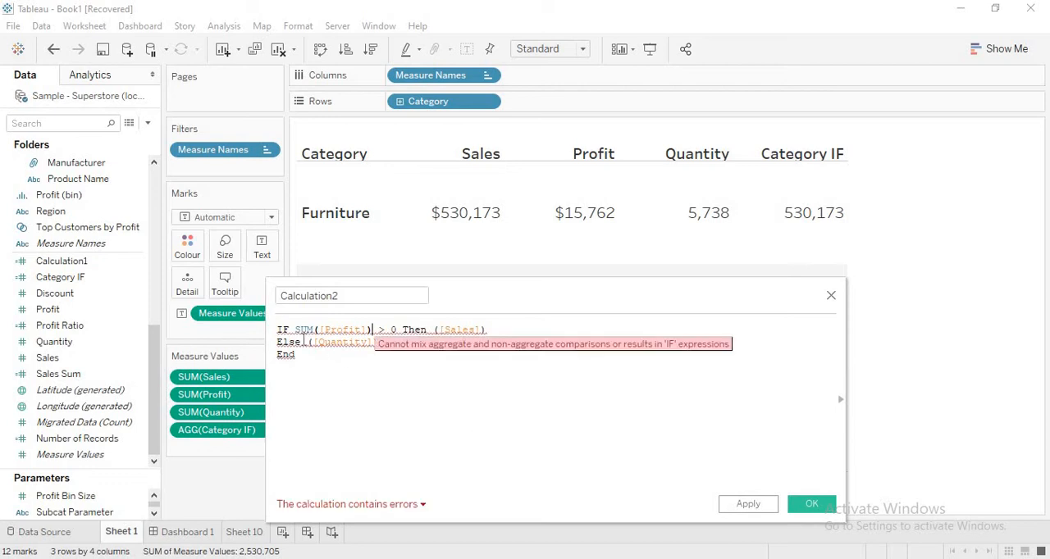
- Aggregate both results with Sum, making them Sum([Sales]) after Then and Sum([Quantity]) after Else
left_click(434, 330)
type("Sum")
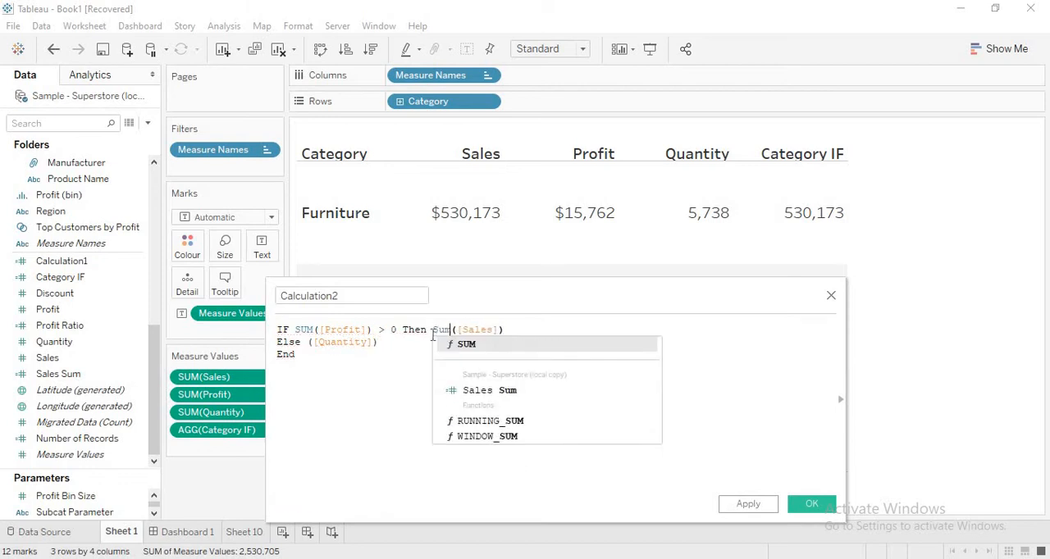
left_click(306, 343)
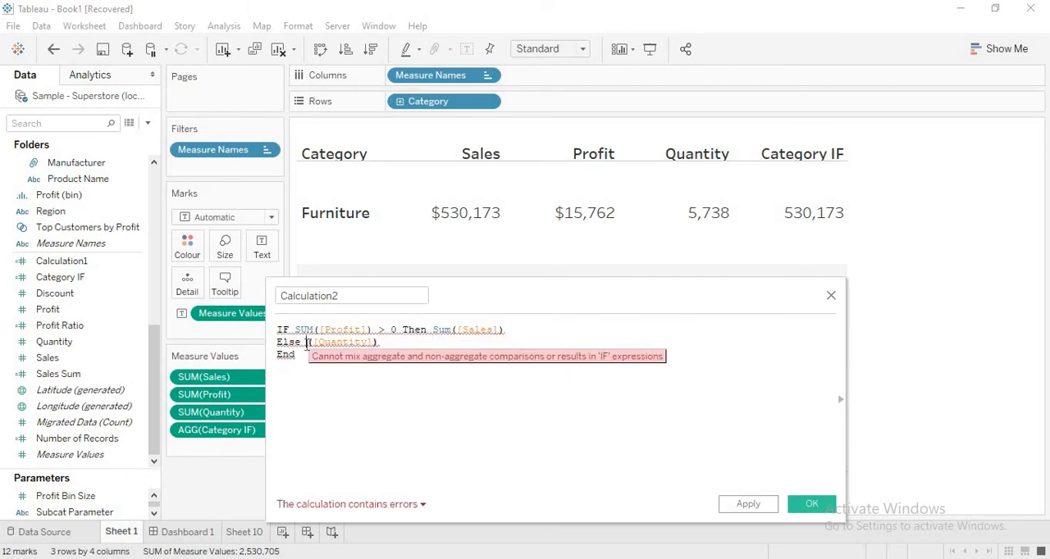
type("Sum")
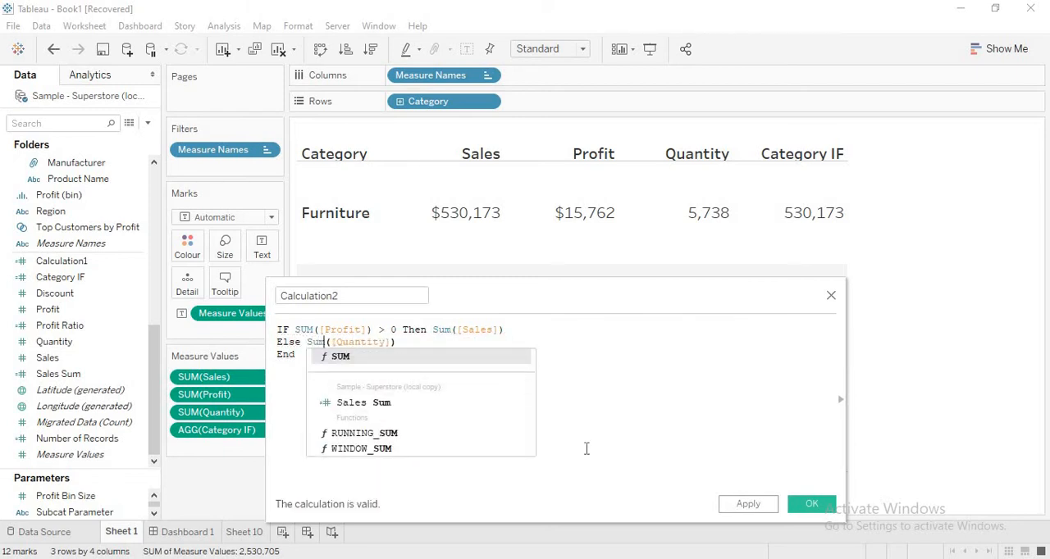
left_click(587, 448)
- Compare the aggregated Profit condition with the aggregated Sales result in the first formula line
left_click_drag(293, 330, 503, 329)
left_click(423, 368)
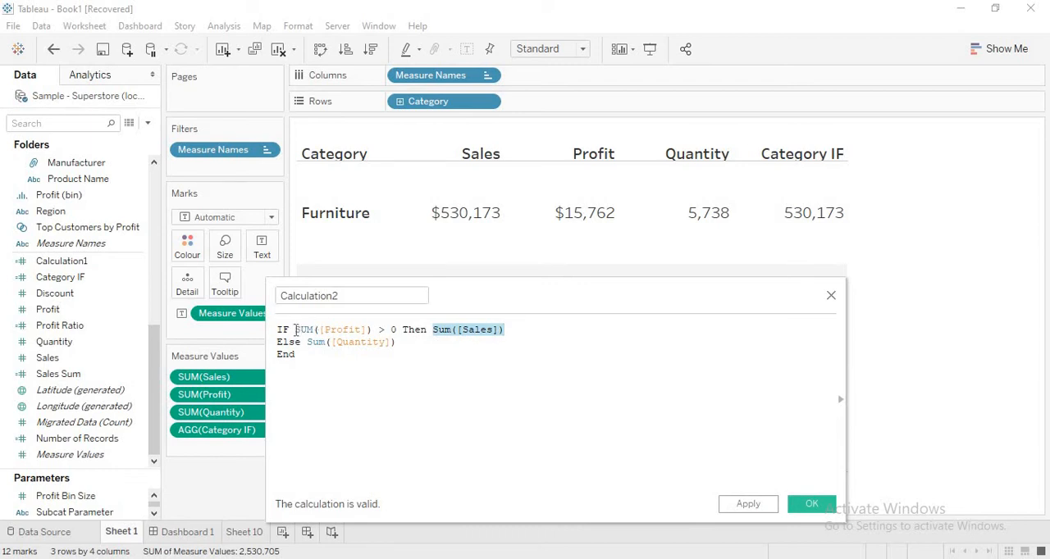
left_click_drag(296, 329, 494, 330)
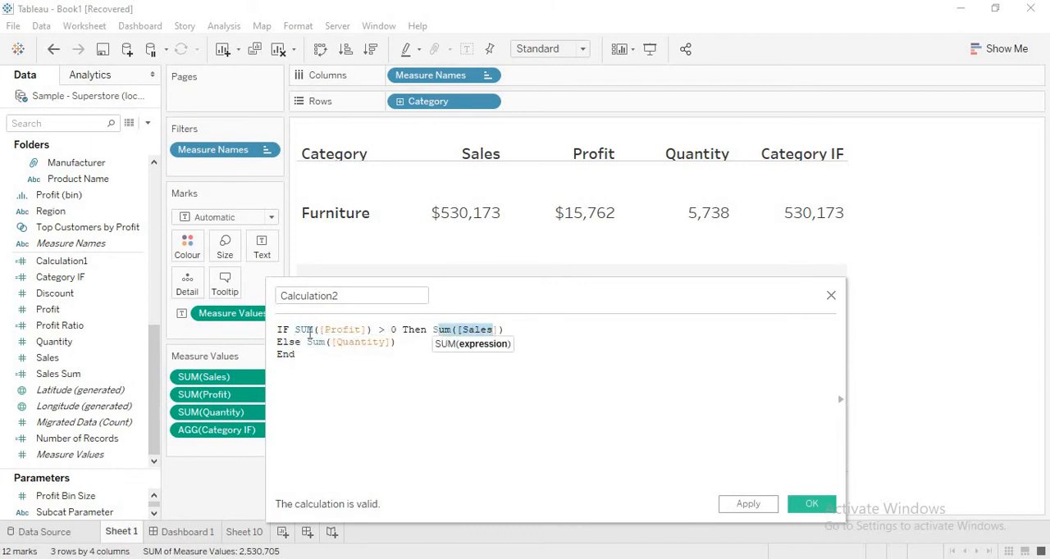
left_click_drag(309, 329, 360, 330)
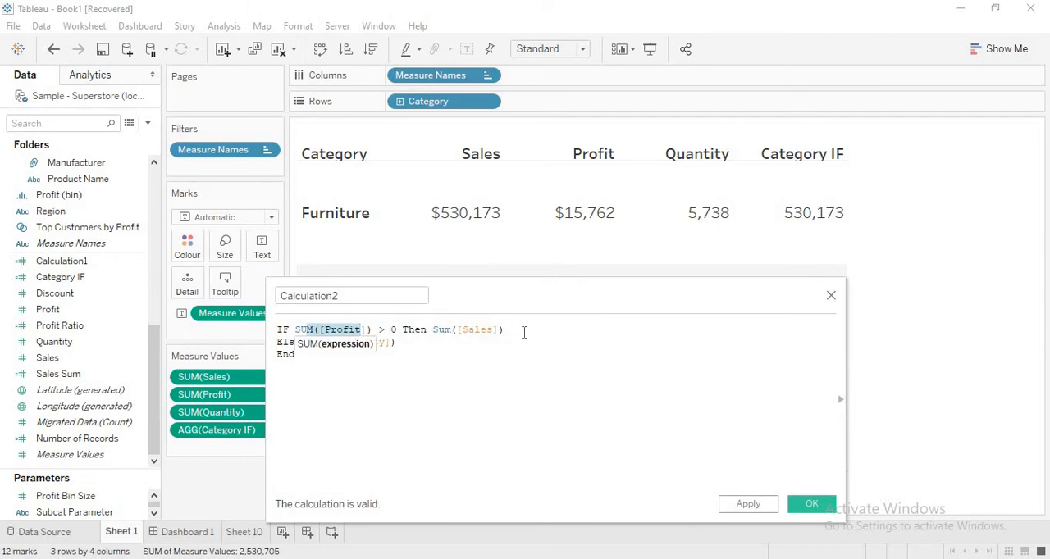
left_click(393, 375)
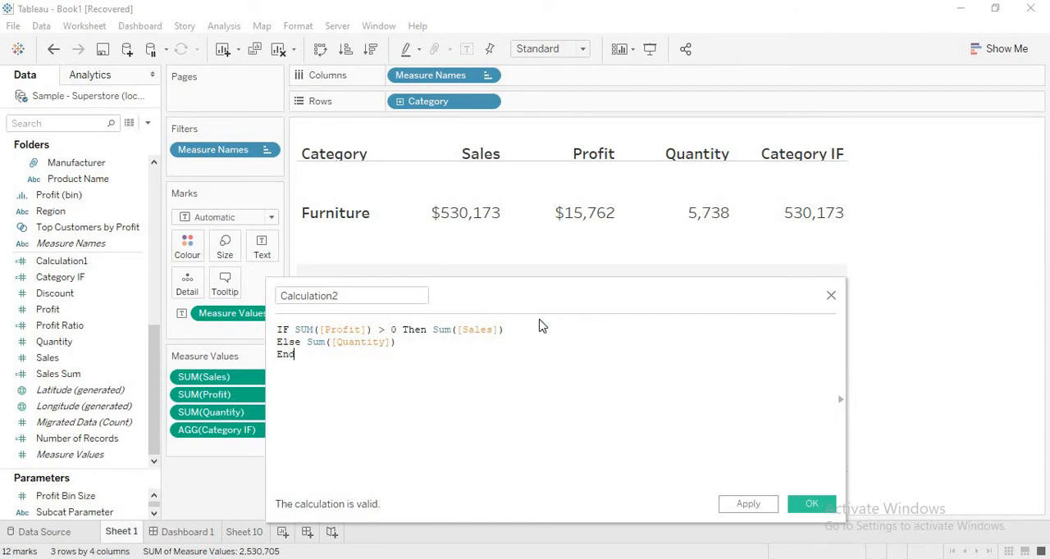
- Replace the whole Calculation2 formula with a first line reading If [Category] = 'Furniture' Then [Sales]
key("ctrl+a")
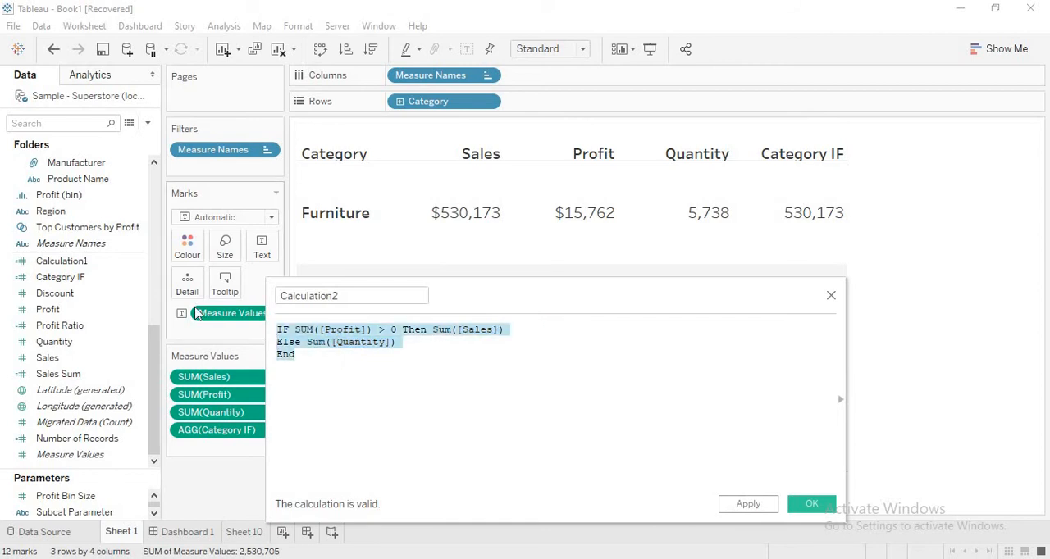
type("If [Category]")
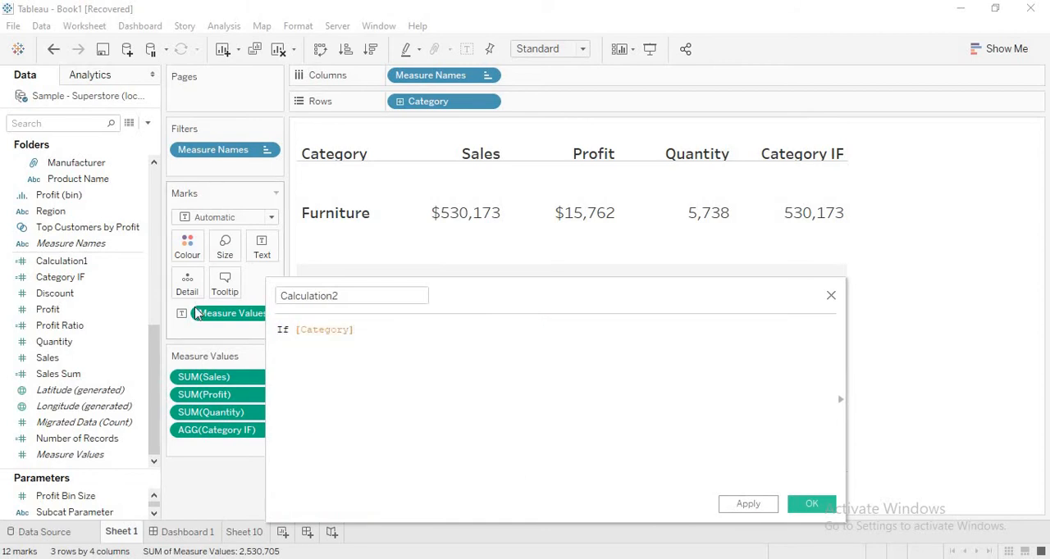
type(" = 'Furniture' Then [Sales] Elseif")
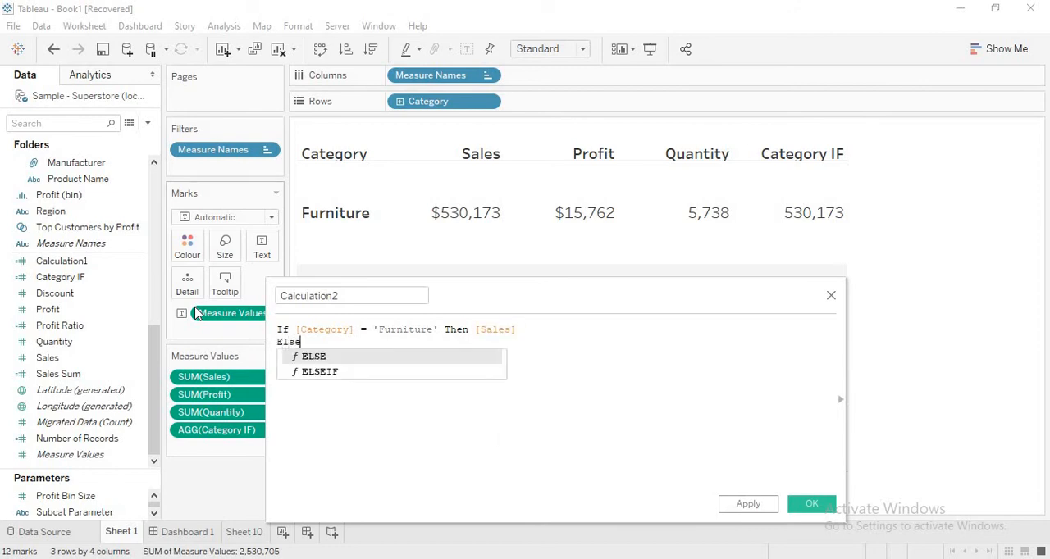
- Add a second line with an ELSEIF condition testing whether [Category] = 'Technology'
key("Return")
key("BackSpace")
key("Return")
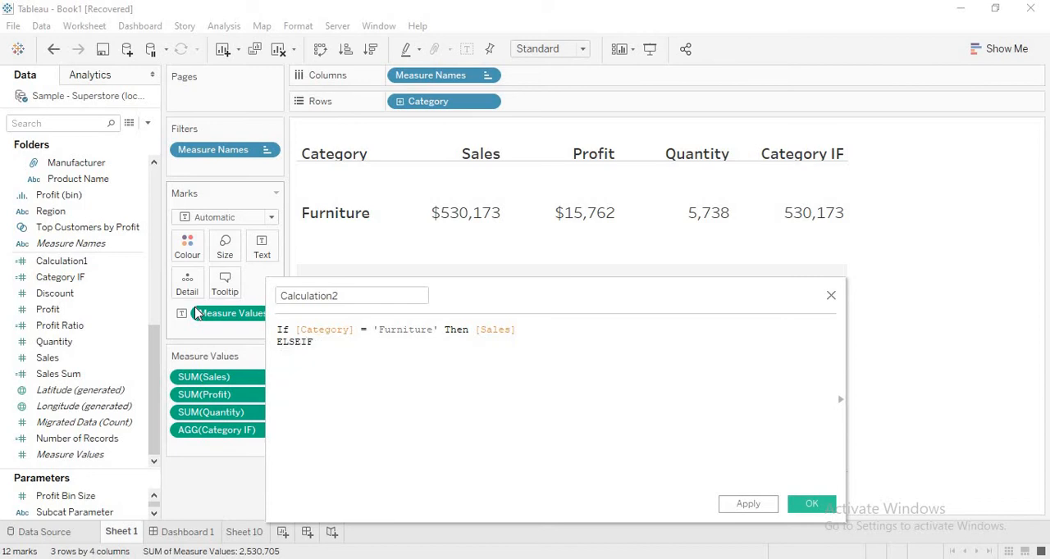
type("[Category]")
key("Return")
type("= 'Technology")
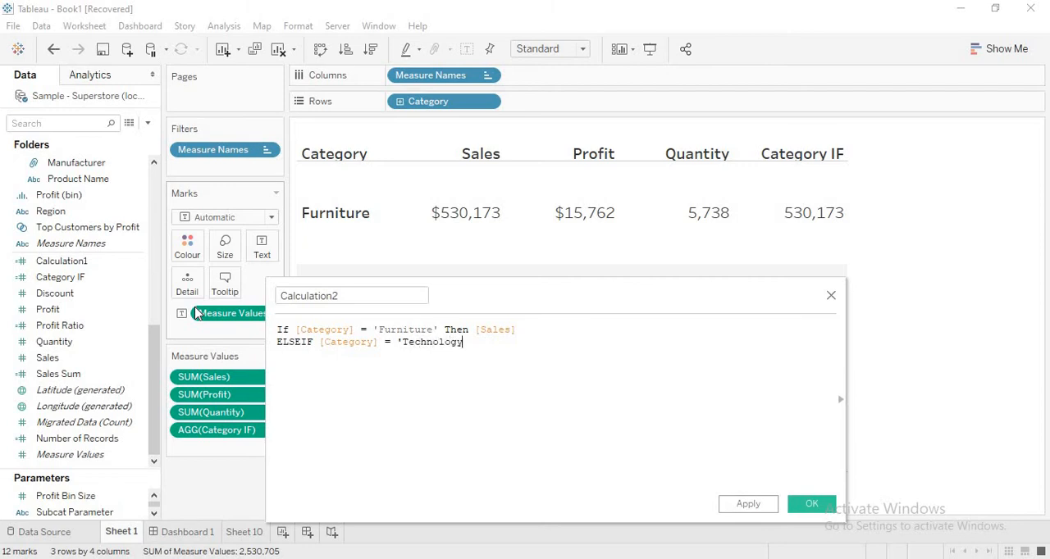
type("' The Pro")
- Complete the Technology branch with Then [Profit] as its result
key("BackSpace")
key("BackSpace")
type("n pro")
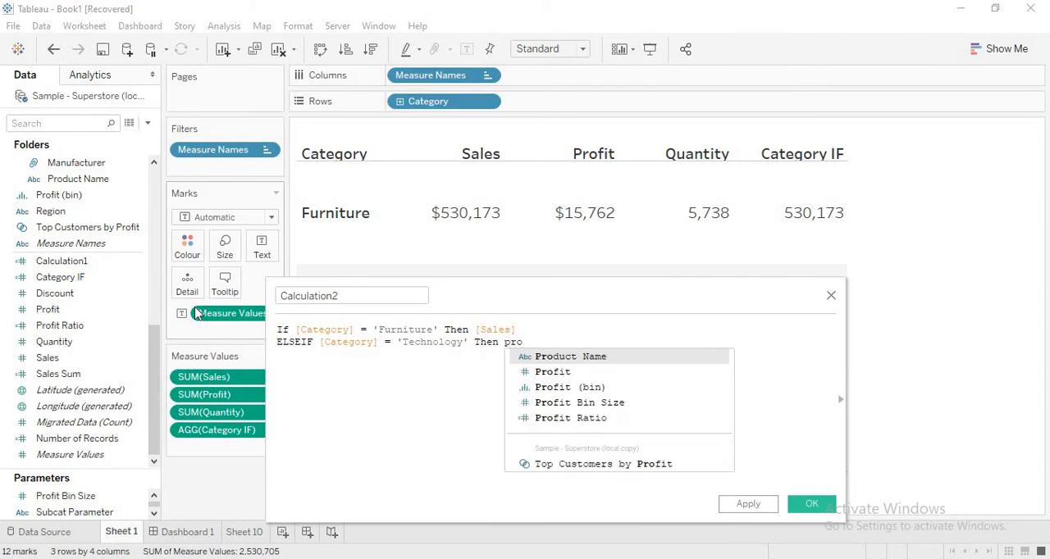
key("Escape")
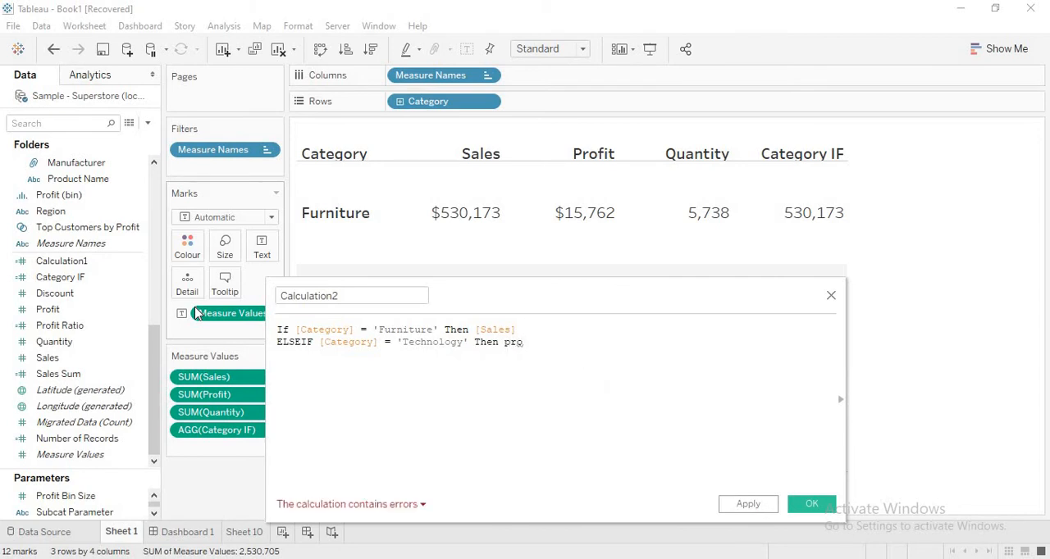
key("BackSpace")
key("Down")
key("Down")
key("Return")
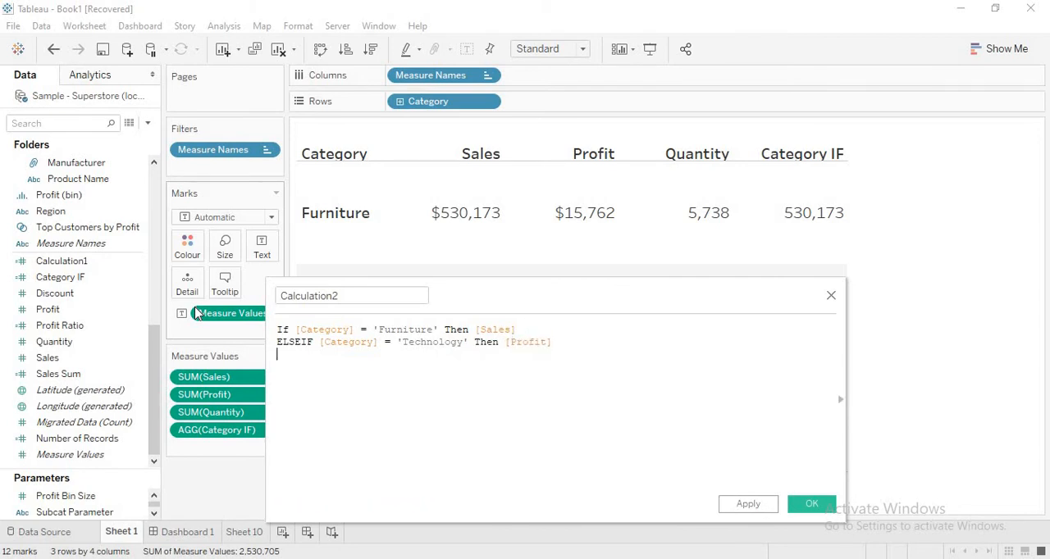
- Add an Else line returning [Quantity] and close the expression with End
type("Else Quan")
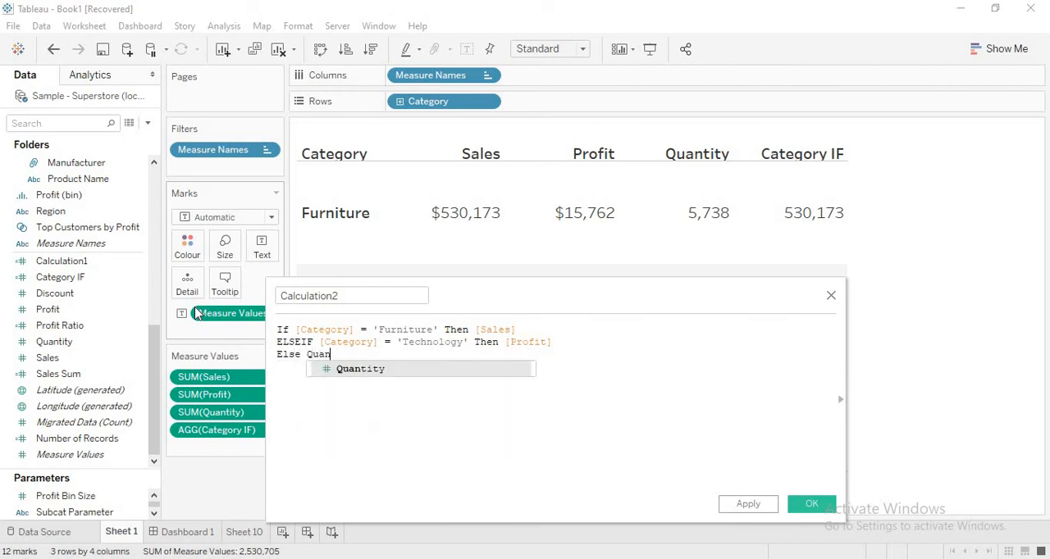
key("Return")
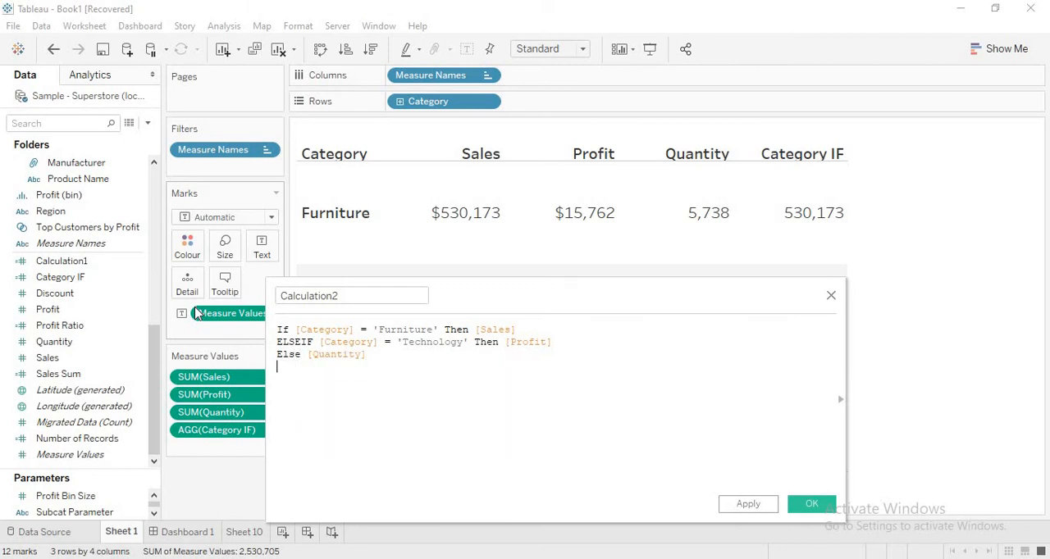
key("Return")
type("End")
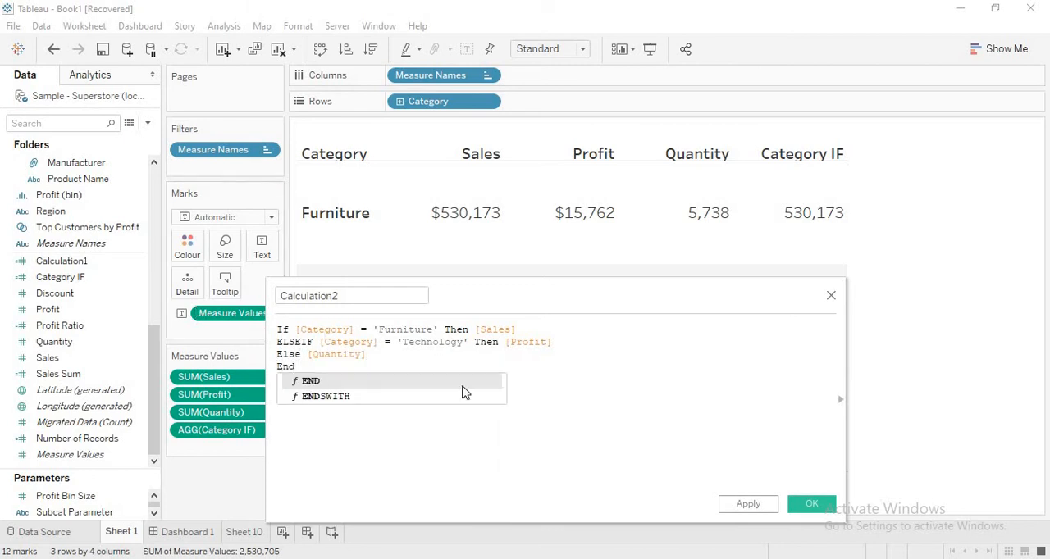
left_click(609, 383)
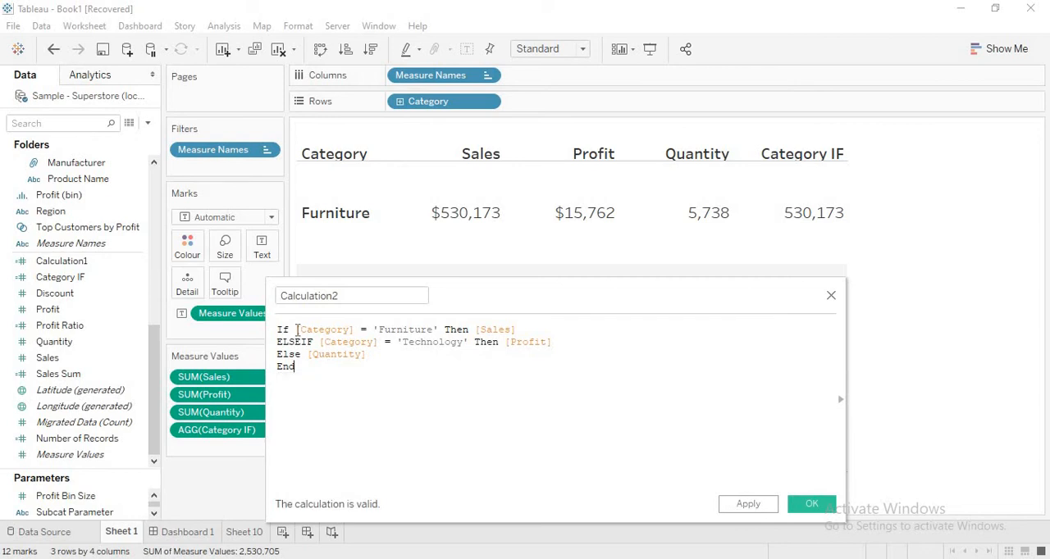
- Review the condition and result of the Furniture, Technology and Else branches in turn
left_click_drag(297, 329, 530, 329)
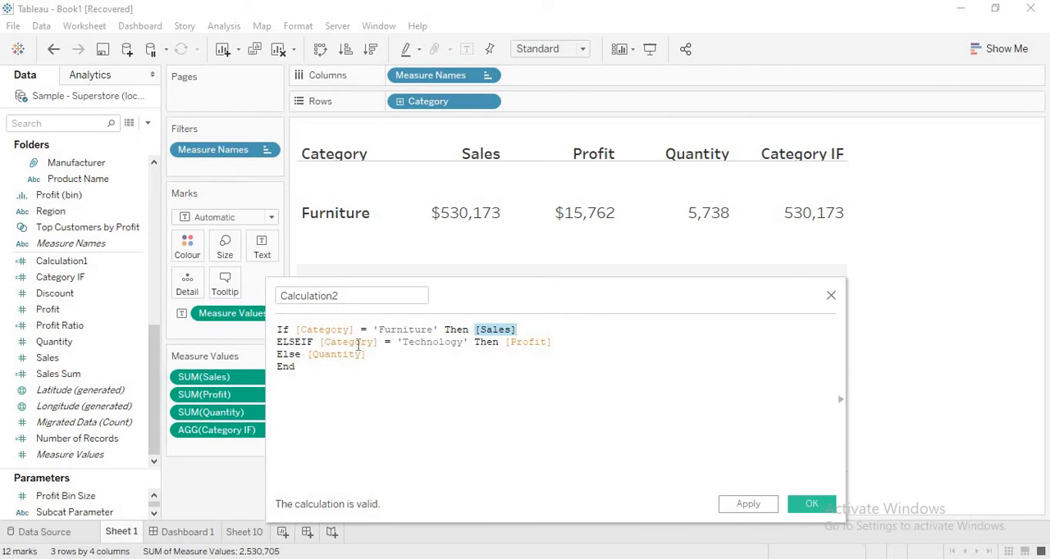
left_click_drag(320, 343, 555, 344)
left_click_drag(308, 354, 374, 358)
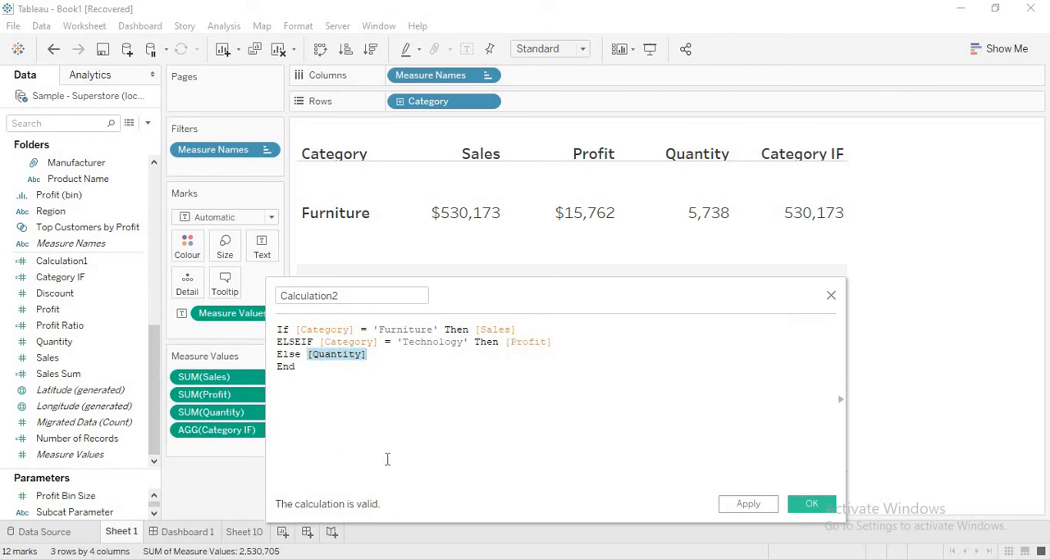
left_click(392, 397)
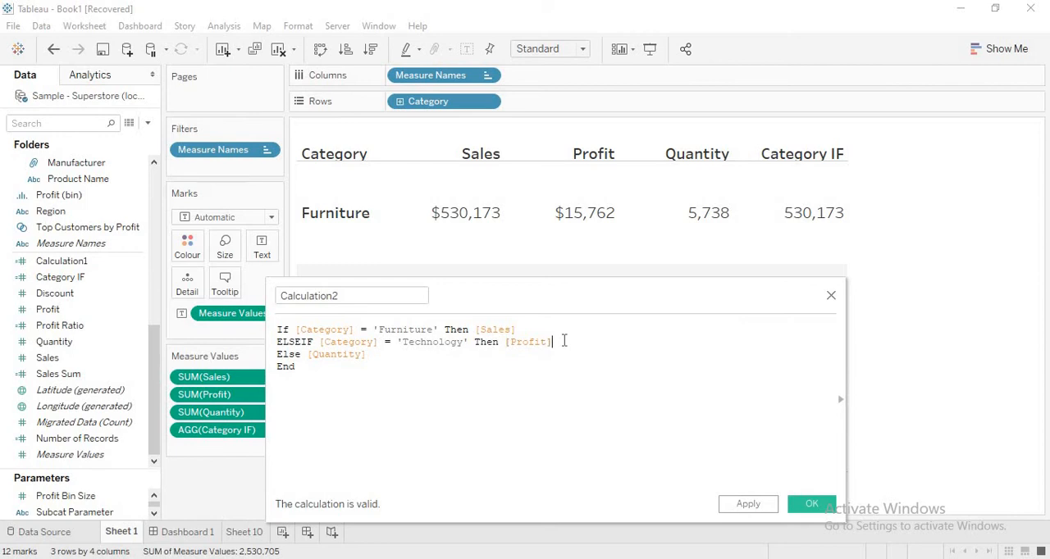
- Replace the [Profit] result in the ELSEIF line with the string 'Profit' and show the calculation's error details
key("BackSpace")
key("BackSpace")
key("BackSpace")
key("BackSpace")
key("BackSpace")
key("BackSpace")
key("BackSpace")
key("BackSpace")
type("'")
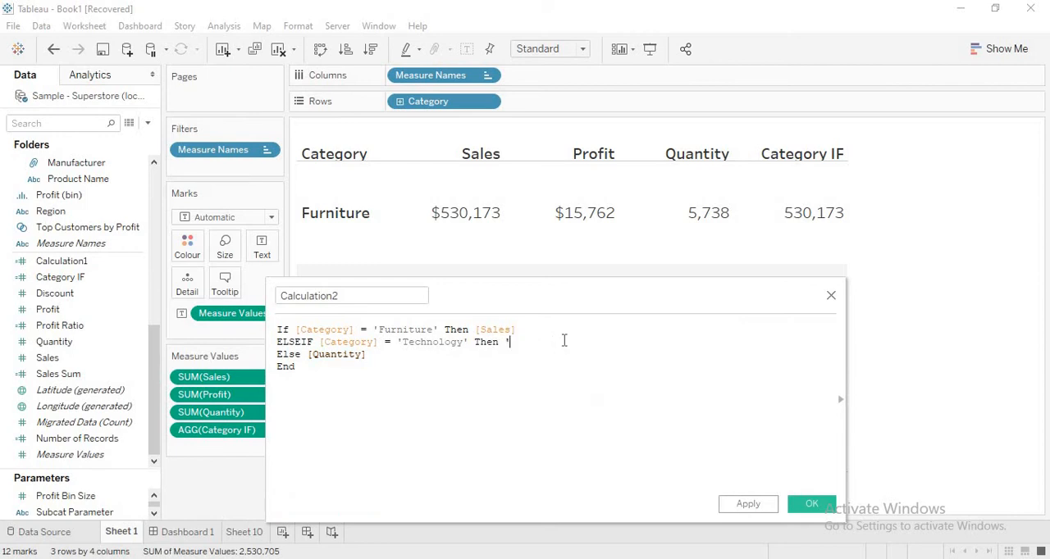
type("Profit'")
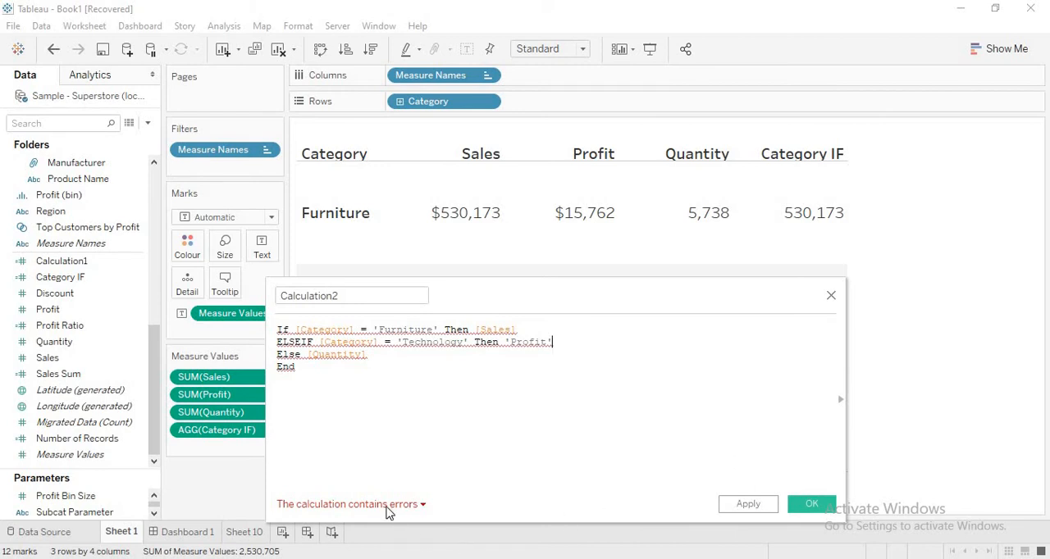
mouse_move(380, 509)
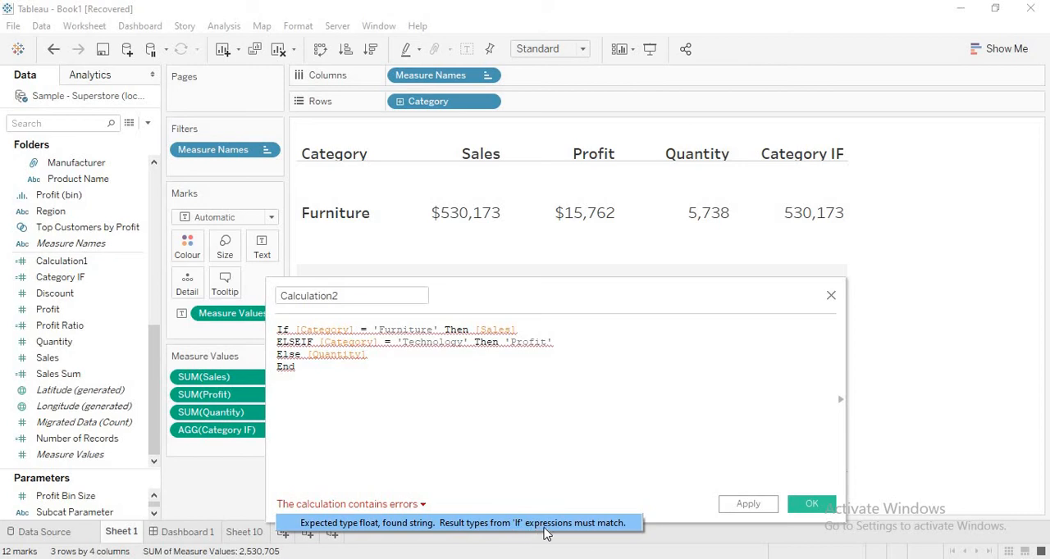
- Compare the data type of the [Sales] result with that of the 'Profit' string result
left_click(628, 332)
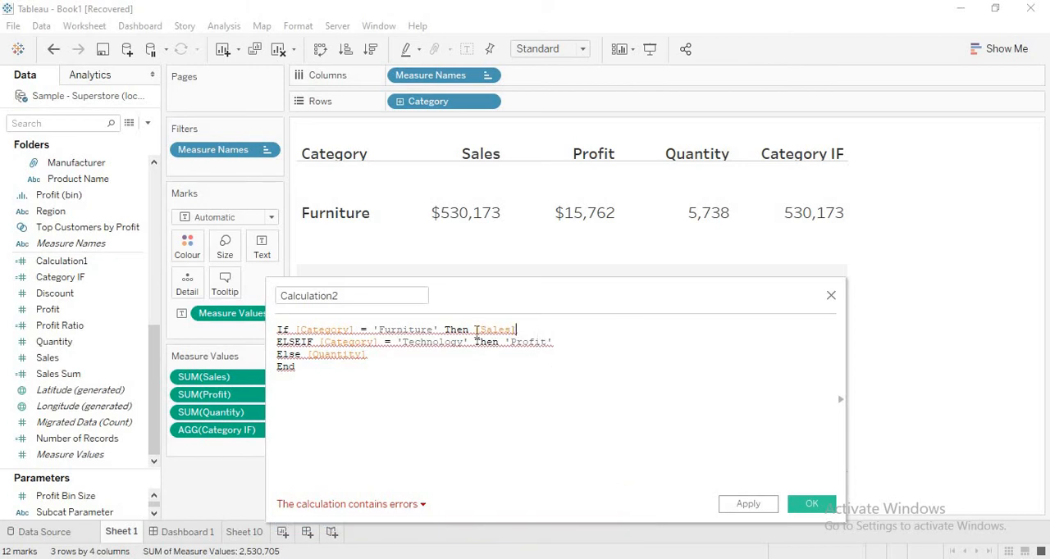
left_click_drag(475, 329, 530, 326)
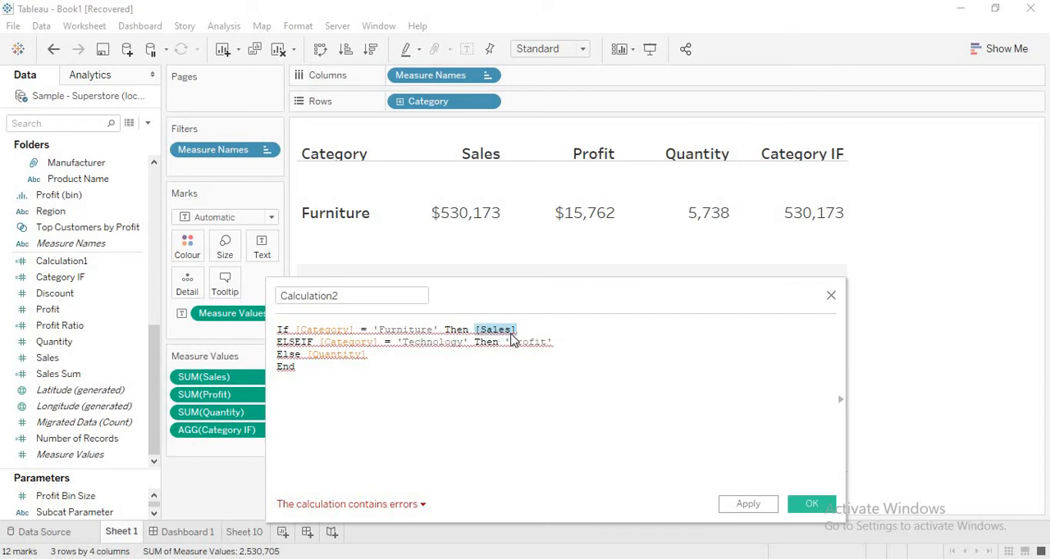
mouse_move(511, 343)
left_click_drag(504, 343, 561, 340)
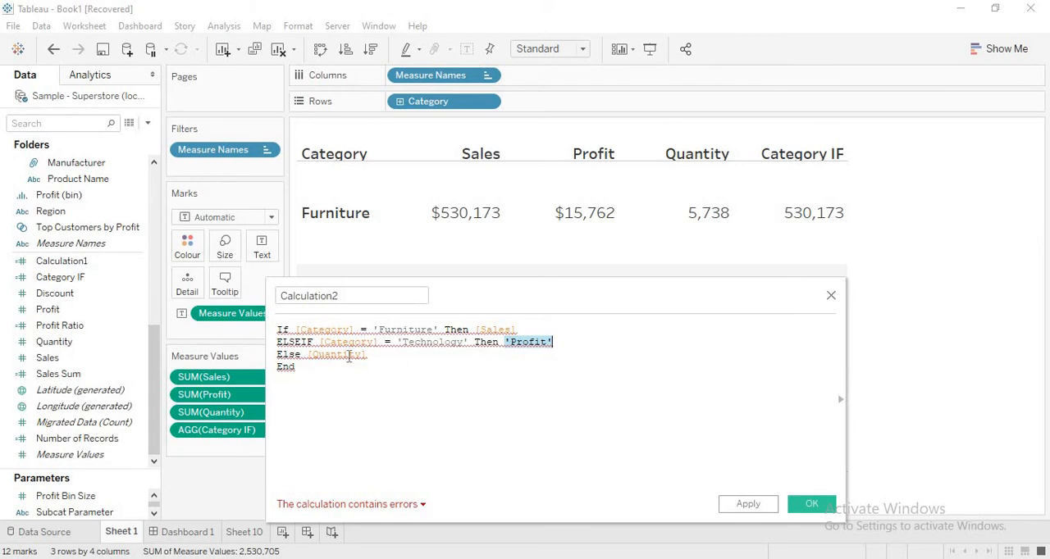
left_click(543, 370)
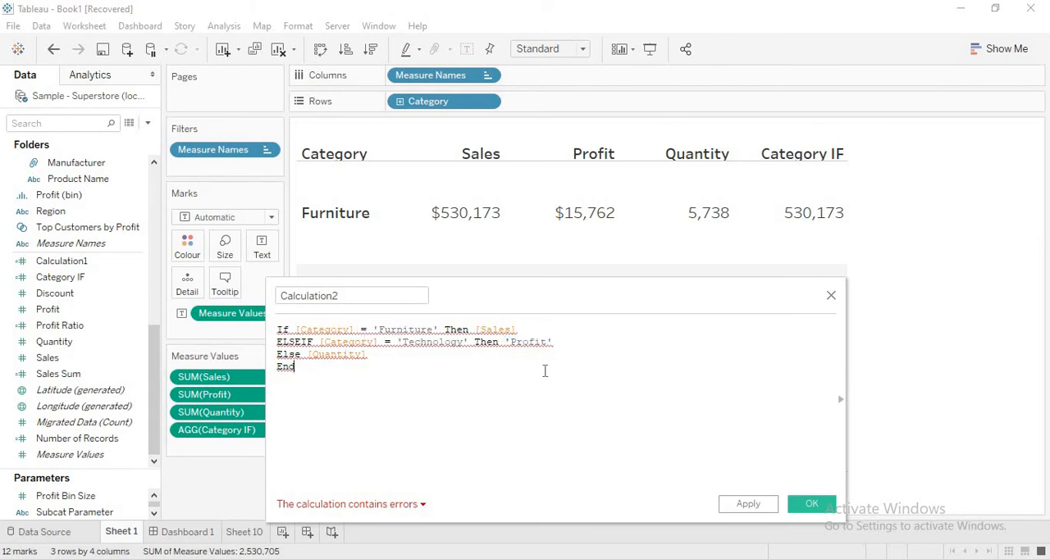
left_click_drag(475, 329, 522, 329)
left_click_drag(505, 342, 561, 344)
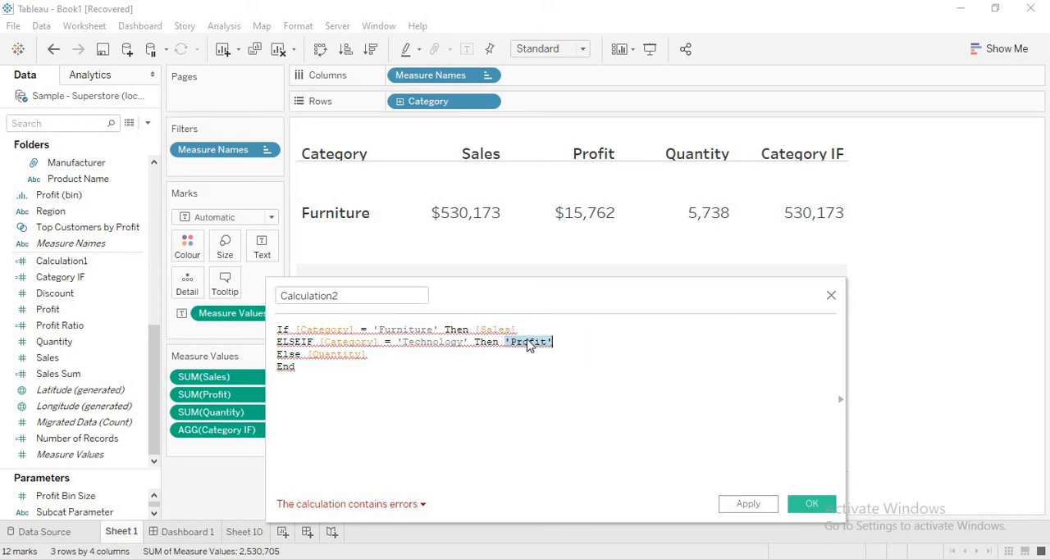
- Change the Technology branch's 'Profit' string back to the [Profit] field
mouse_move(534, 353)
key("BackSpace")
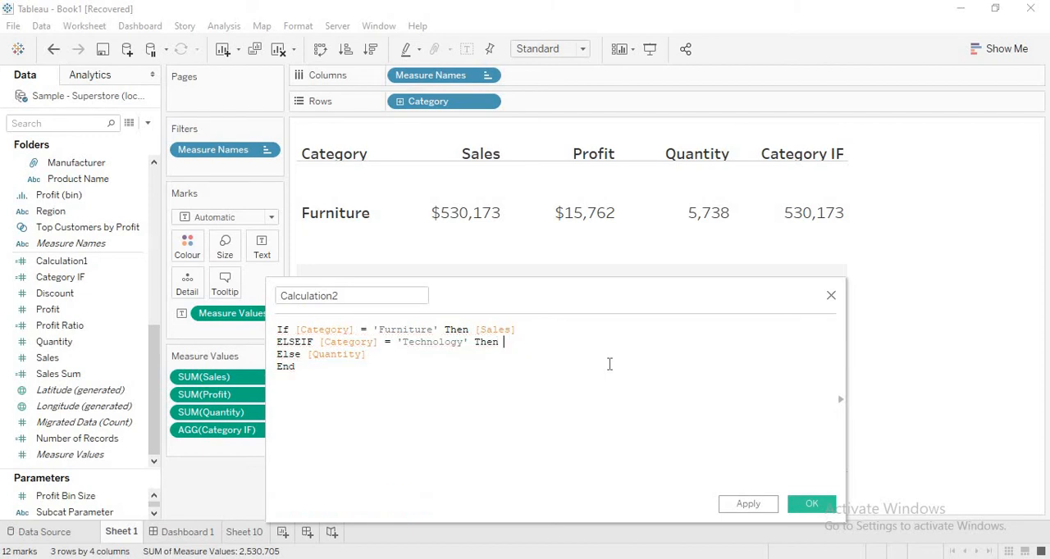
type("Pro")
left_click(609, 372)
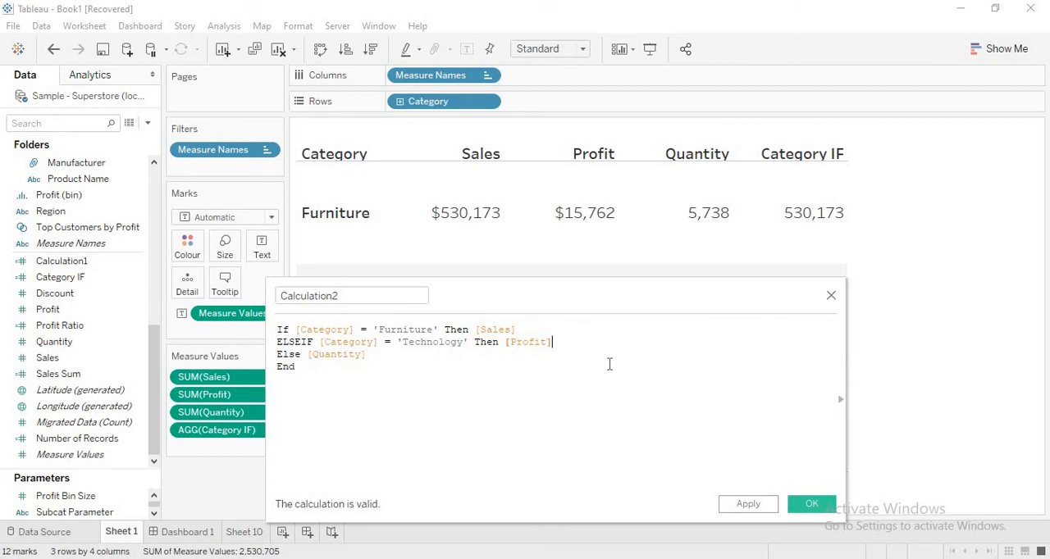
- Convert the Furniture branch's result to text by wrapping it as Str([Sales])
left_click(479, 331)
type("Str(")
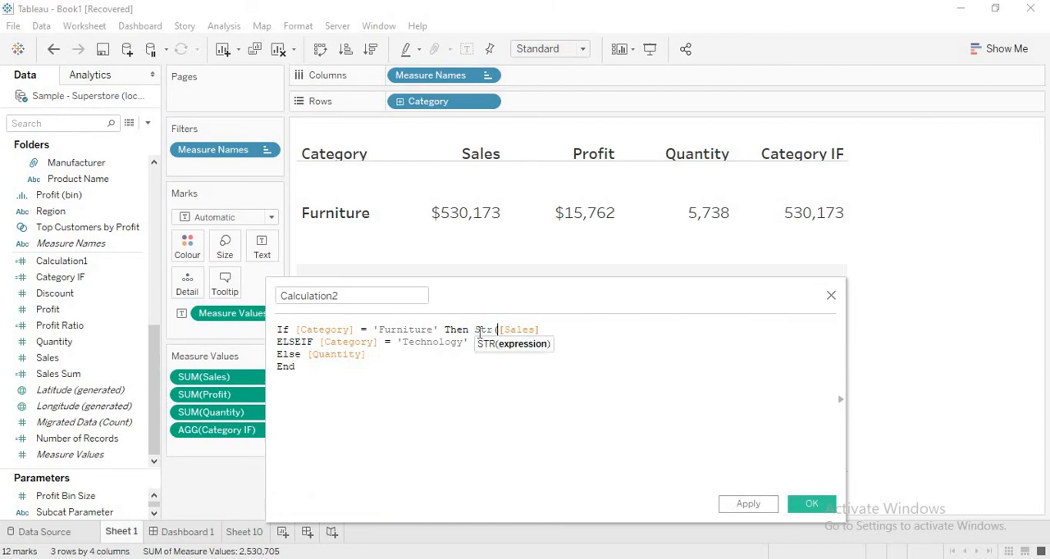
key("Right")
key("Right")
key("Right")
key("Right")
key("Right")
key("Right")
key("Right")
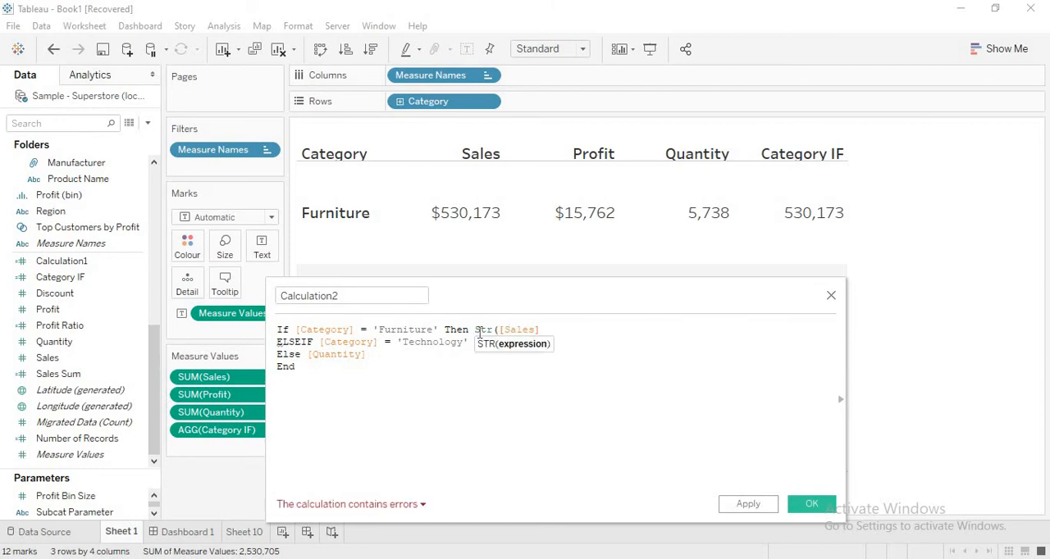
key("BackSpace")
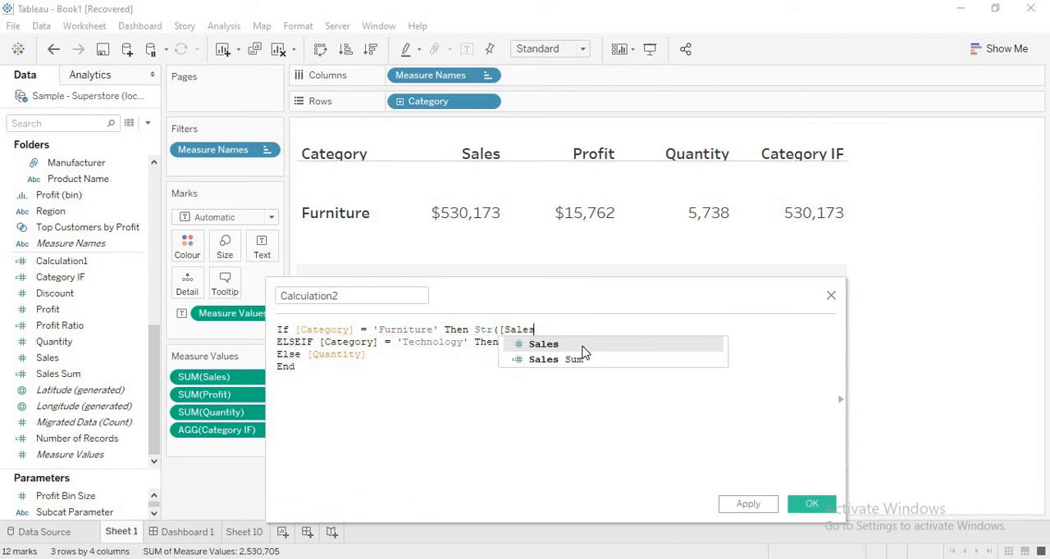
left_click(582, 345)
type(")")
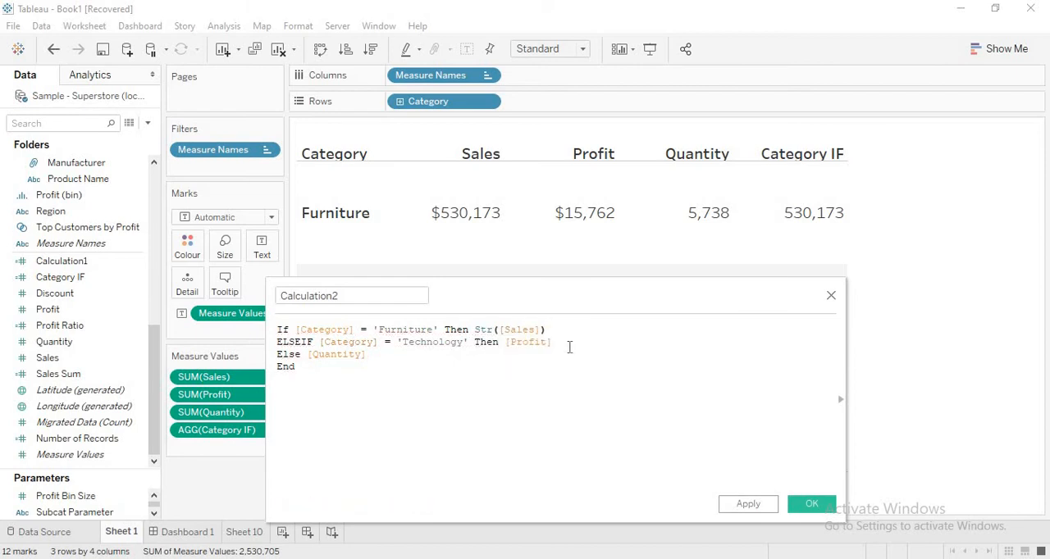
- Replace the [Profit] field in the Technology branch with the string "Profit"
key("BackSpace")
key("BackSpace")
key("BackSpace")
key("BackSpace")
key("BackSpace")
key("BackSpace")
key("BackSpace")
key("BackSpace")
type("\"p")
key("BackSpace")
type("Profit\"")
- Convert the Else result to text by wrapping it as Str([Quantity])
key("BackSpace")
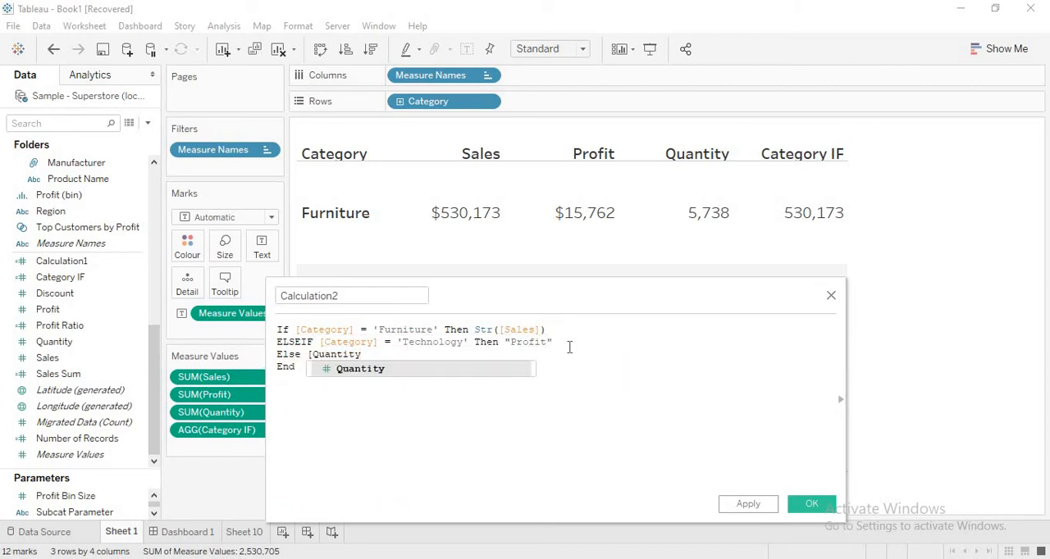
key("Return")
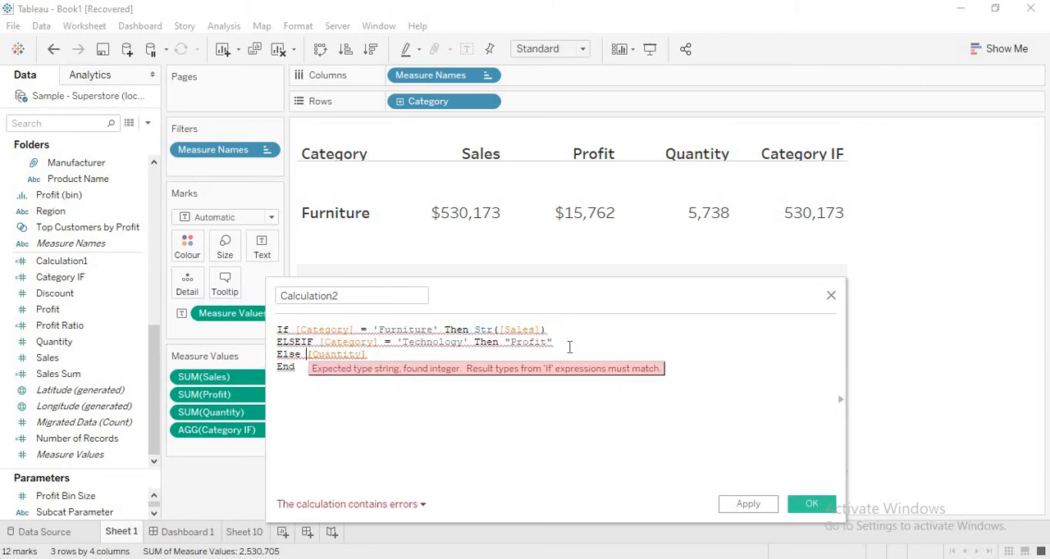
key("Left")
key("Left")
type("Str(")
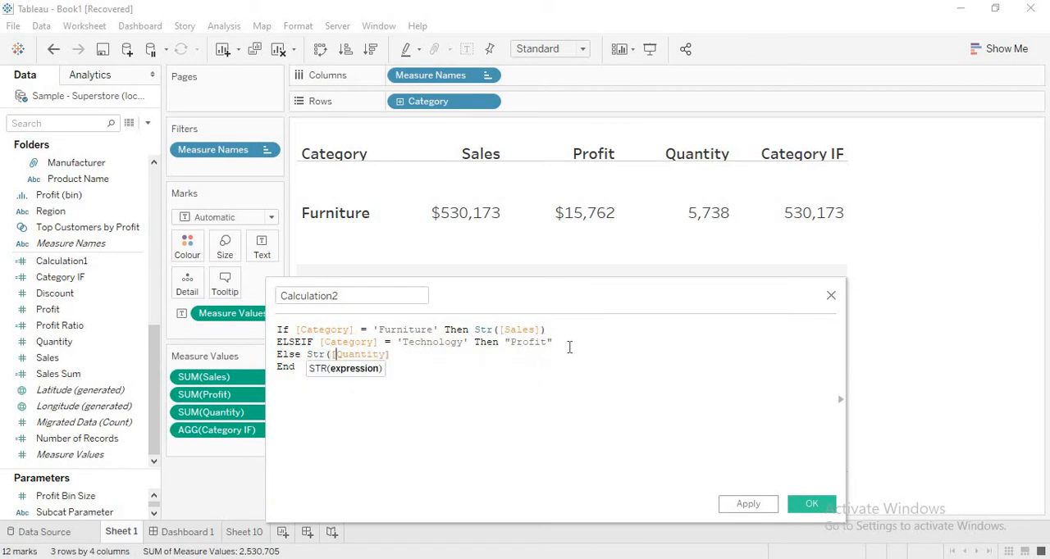
key("End")
type(")")
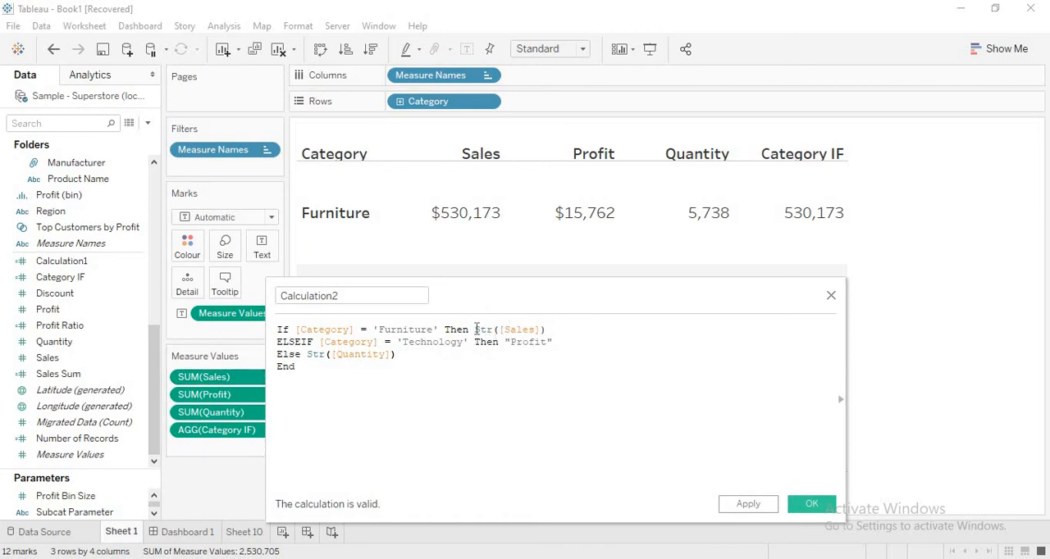
- Review the three branch results, Str([Sales]), "Profit" and Str([Quantity]), for matching data types
left_click_drag(475, 329, 565, 346)
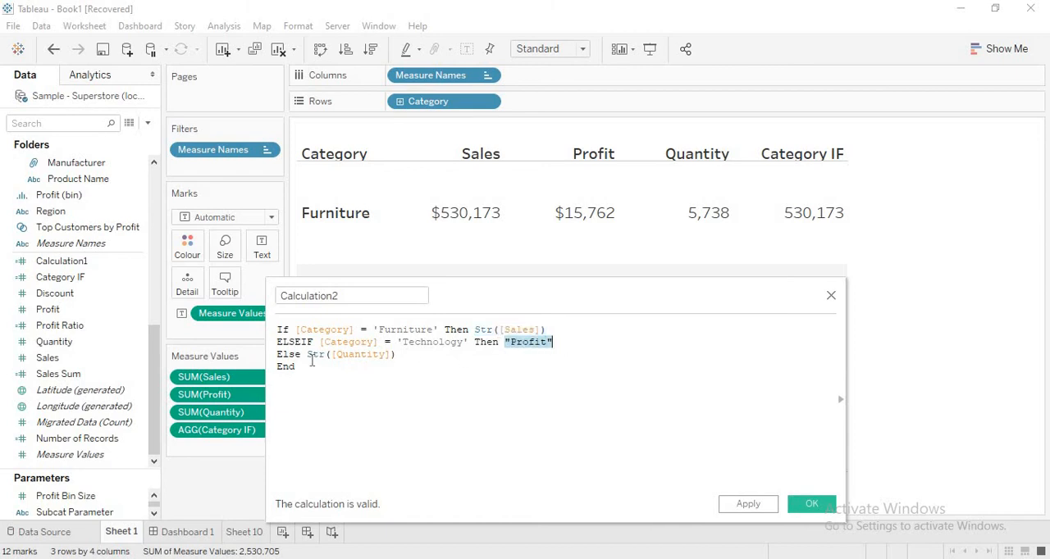
left_click_drag(308, 354, 403, 356)
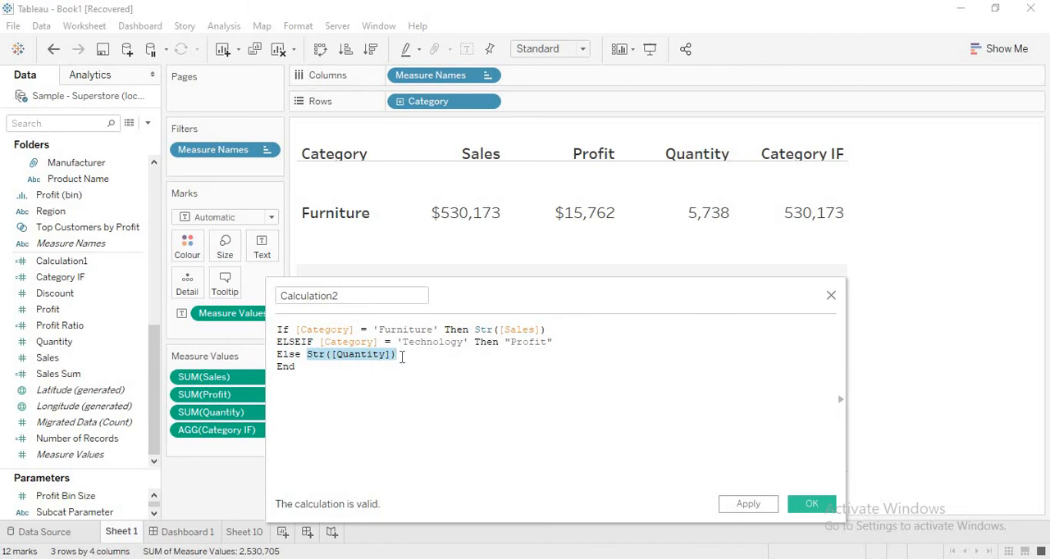
- Remove the Str function from the Furniture and Else results, leaving ([Sales]) and ([Quantity])
left_click(555, 343)
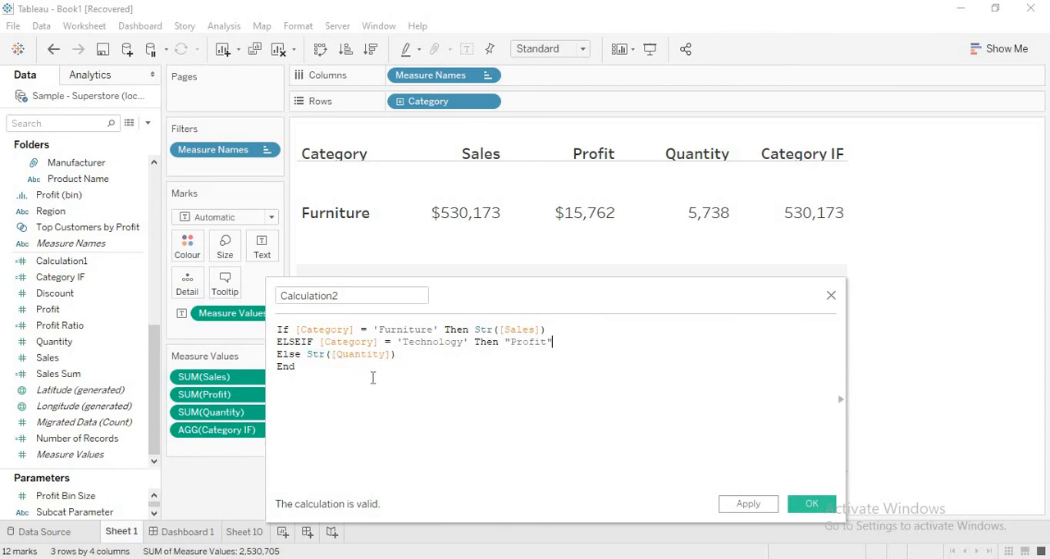
double_click(485, 329)
key("BackSpace")
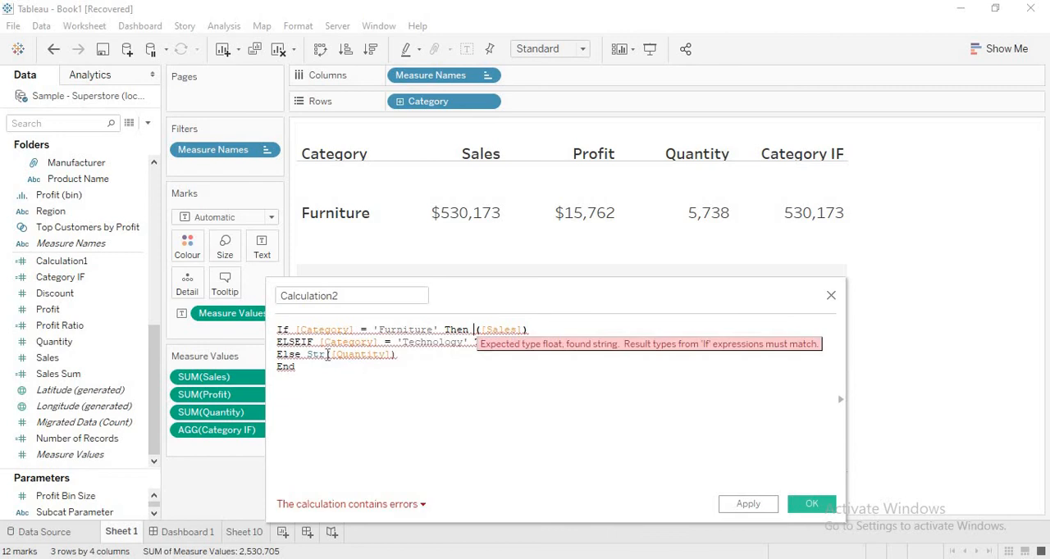
double_click(318, 354)
key("BackSpace")
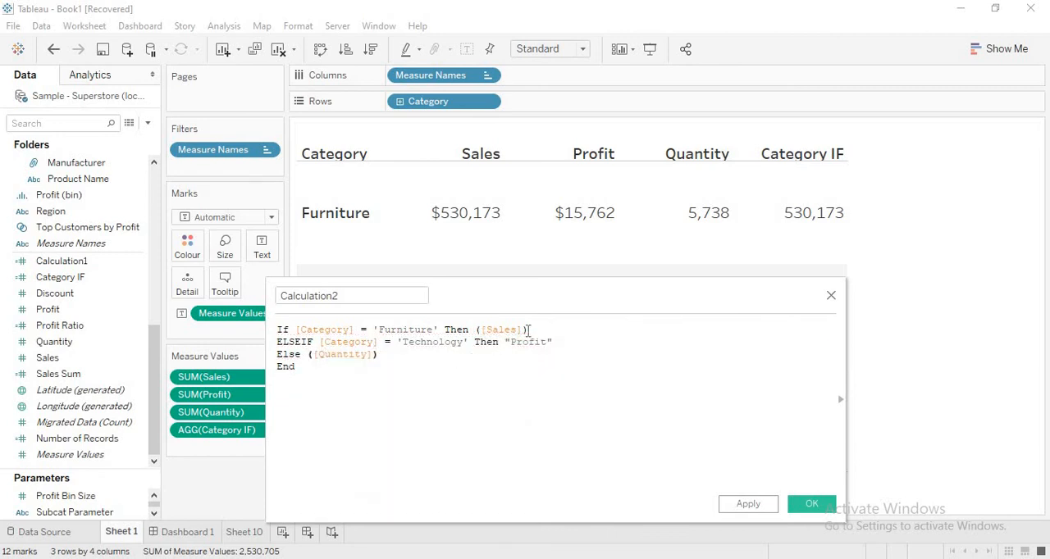
- Replace the "Profit" string in the Technology branch with the number 1
left_click(566, 343)
key("BackSpace")
key("BackSpace")
key("BackSpace")
key("BackSpace")
key("BackSpace")
key("BackSpace")
key("BackSpace")
key("BackSpace")
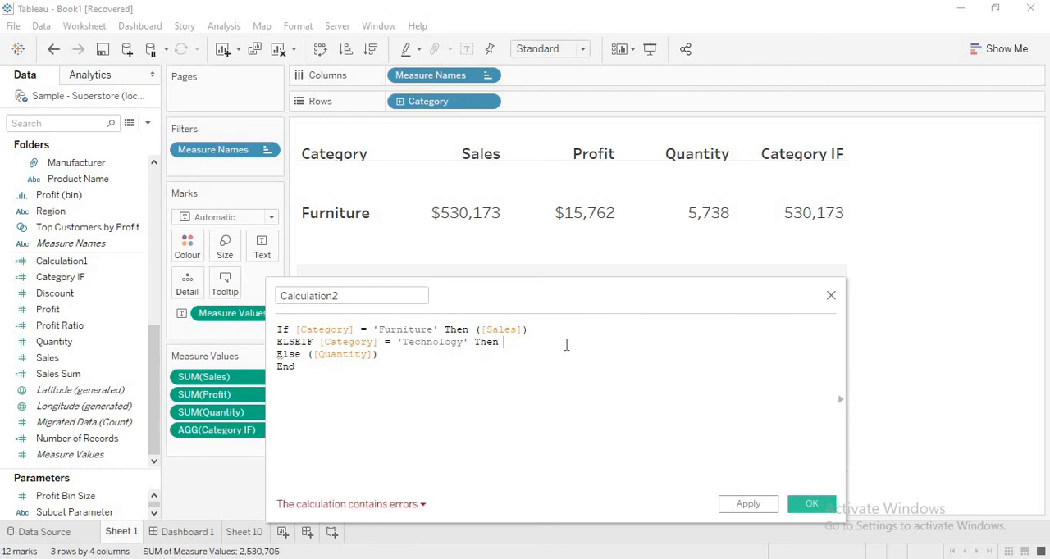
type("1")
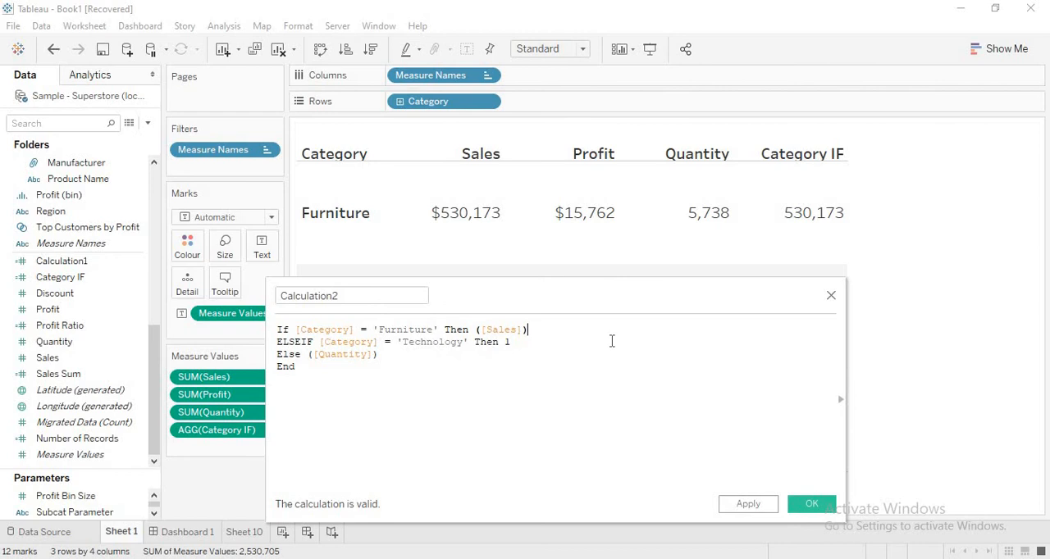
- Convert only the Furniture branch's result to text as Str([Sales]), keeping the other branches numeric
key("Left")
key("Left")
key("Left")
key("Left")
key("Left")
key("Left")
key("Left")
key("Left")
key("Left")
type("Str")
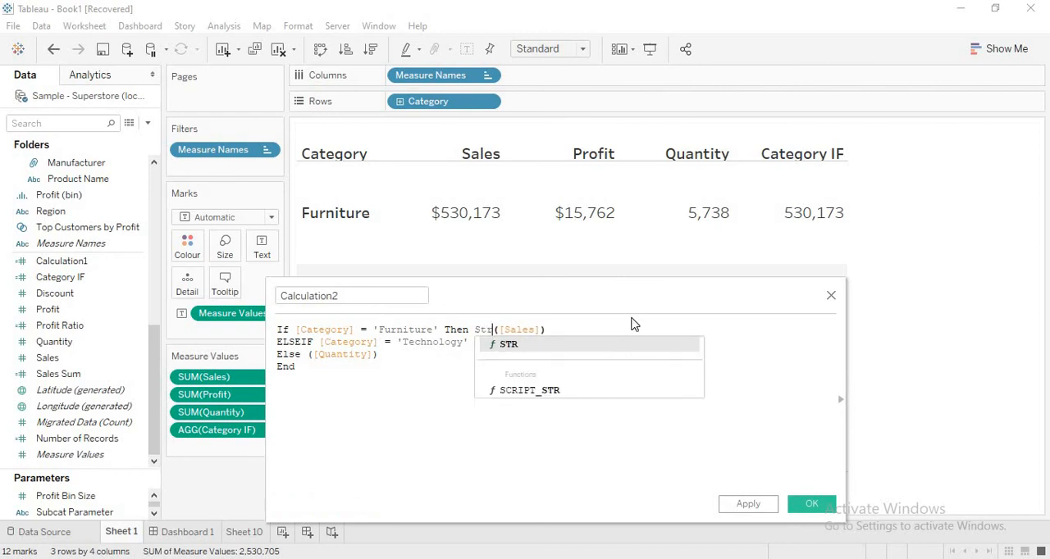
key("Escape")
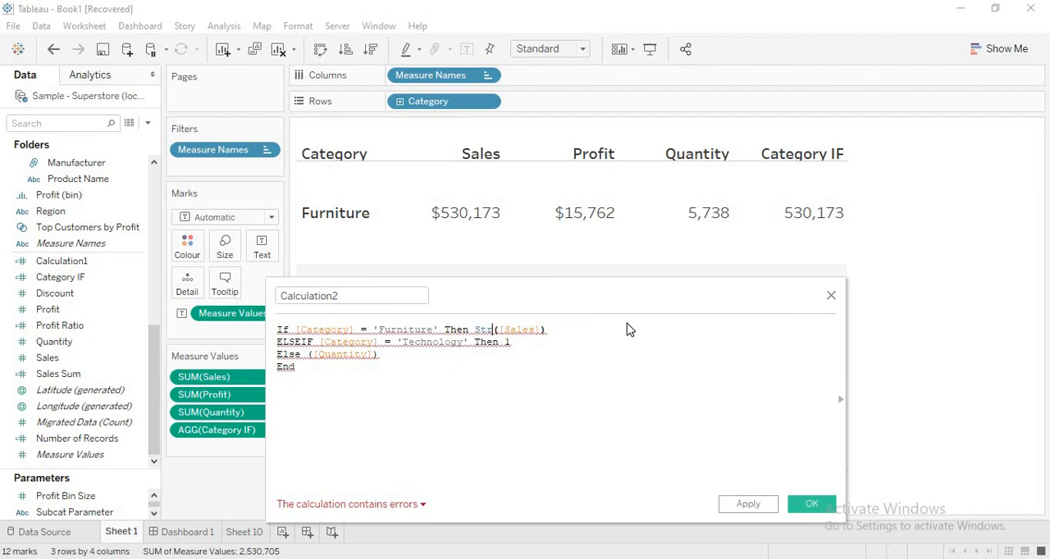
- Examine the calculation's error details for the text Furniture result mixed with numeric results
left_click(385, 508)
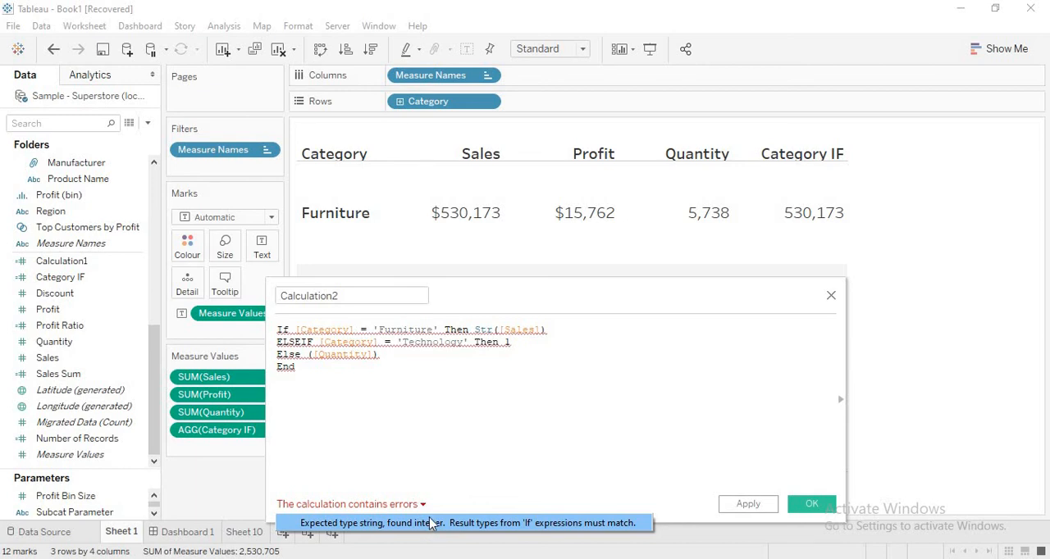
left_click(518, 363)
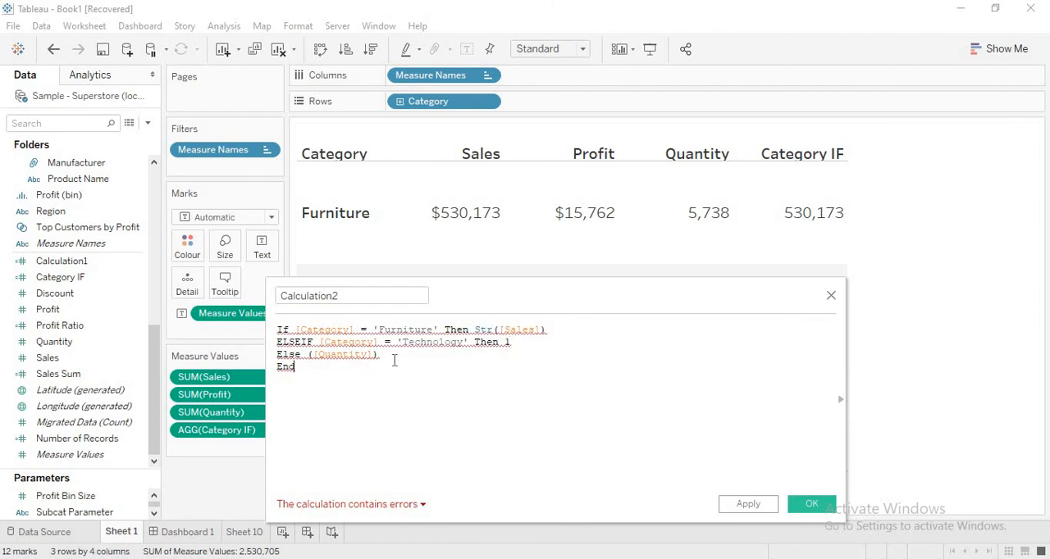
left_click(377, 506)
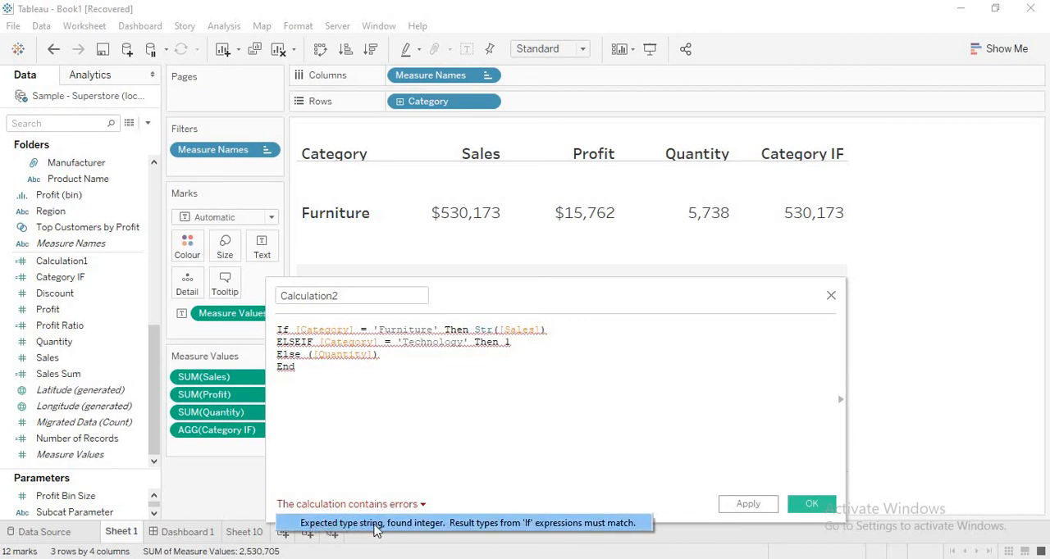
- Remove the Str function from the Furniture branch's result, leaving ([Sales])
left_click(496, 330)
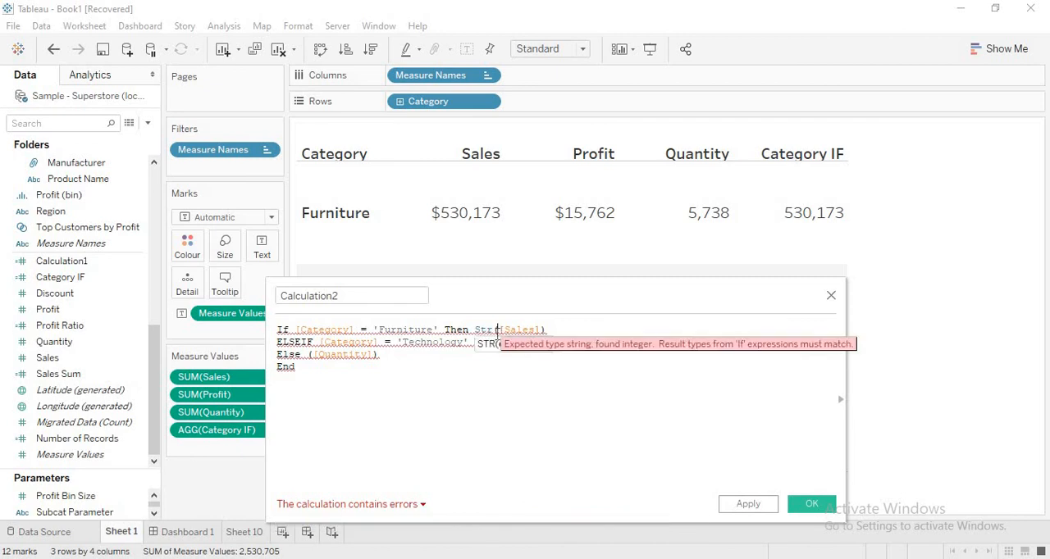
key("BackSpace")
key("BackSpace")
key("BackSpace")
- Replace the number 1 in the Technology branch with the string 'Profit'
left_click(516, 341)
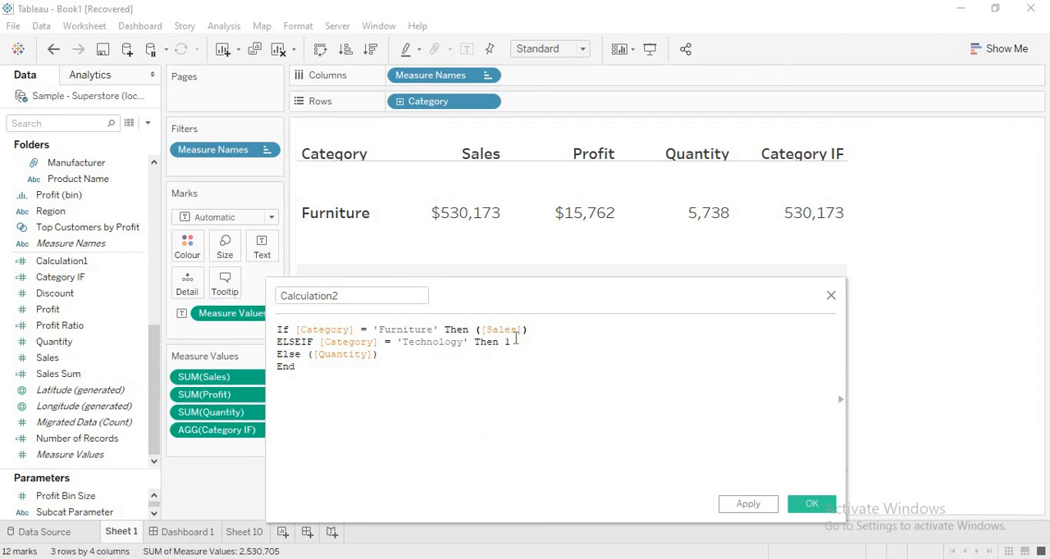
key("BackSpace")
type("'Profit'")
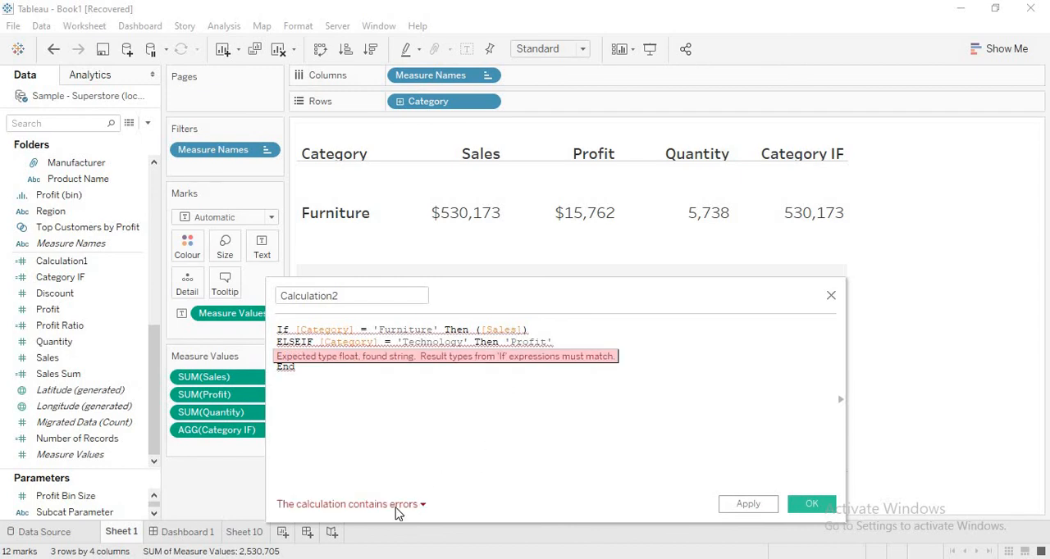
- Examine the calculation's error details for the 'Profit' string mixed with numeric results
mouse_move(395, 515)
left_click(318, 528)
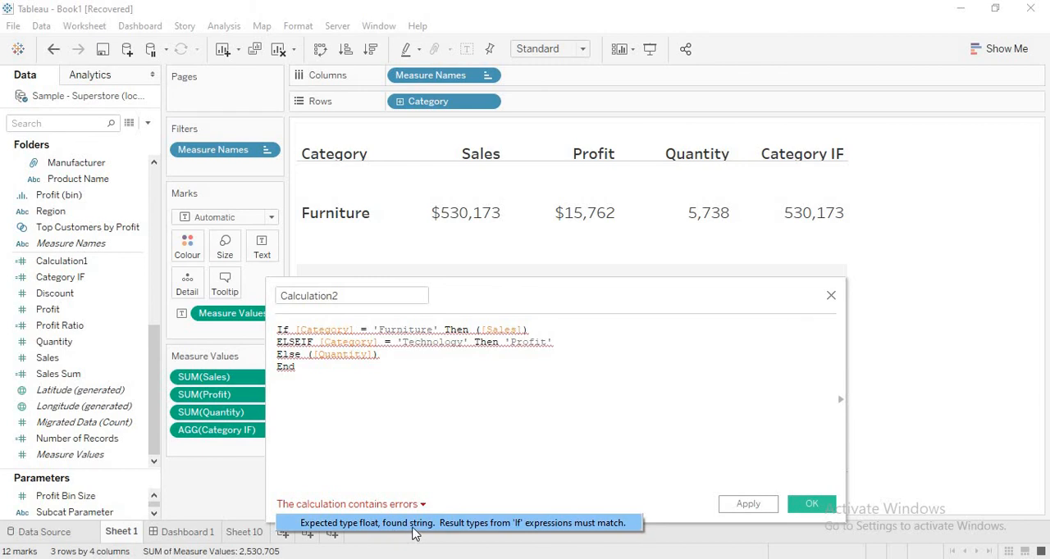
left_click(433, 432)
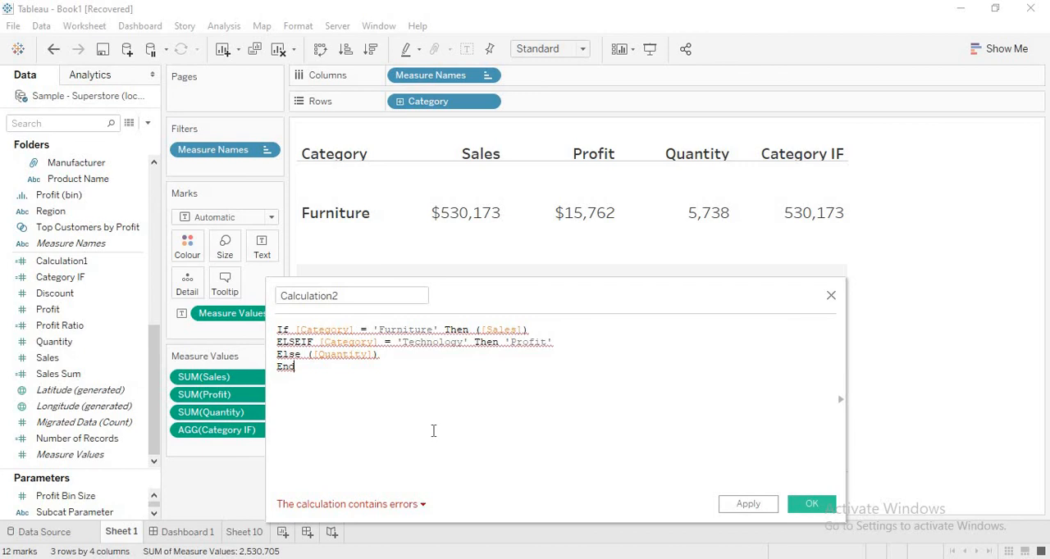
- Close the Calculation2 editor without applying the formula and switch to Dashboard 1
left_click_drag(544, 293, 712, 97)
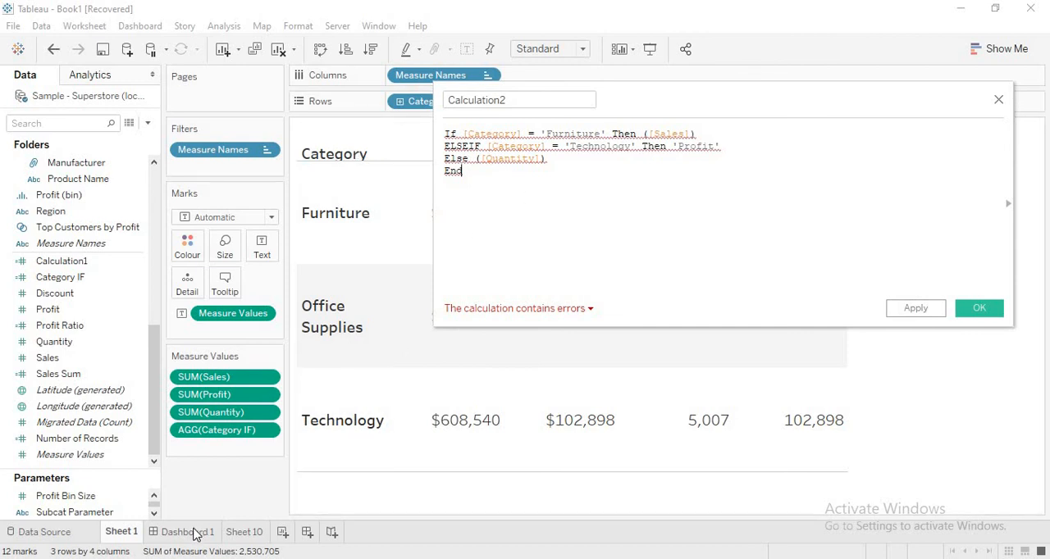
left_click(998, 99)
left_click(177, 533)
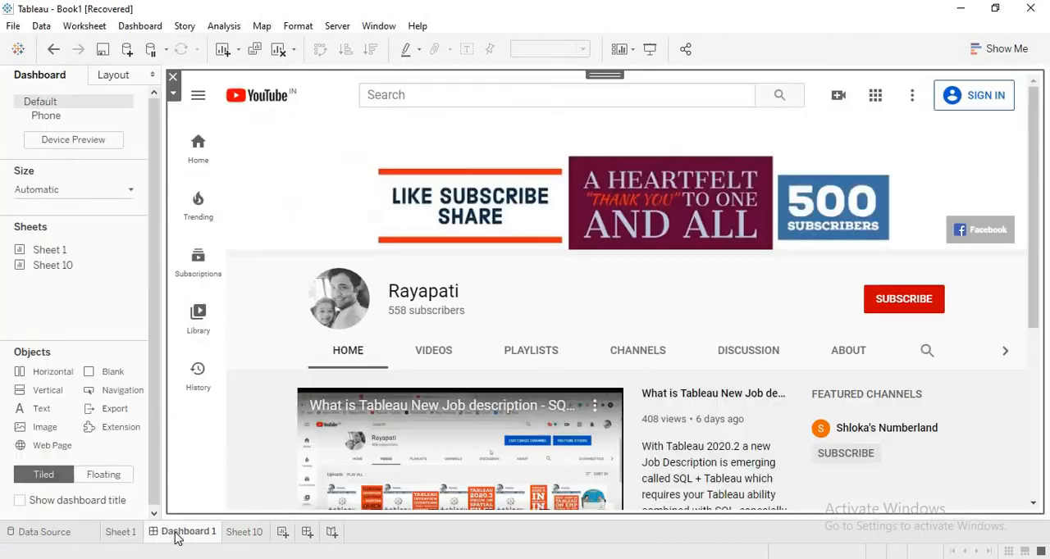